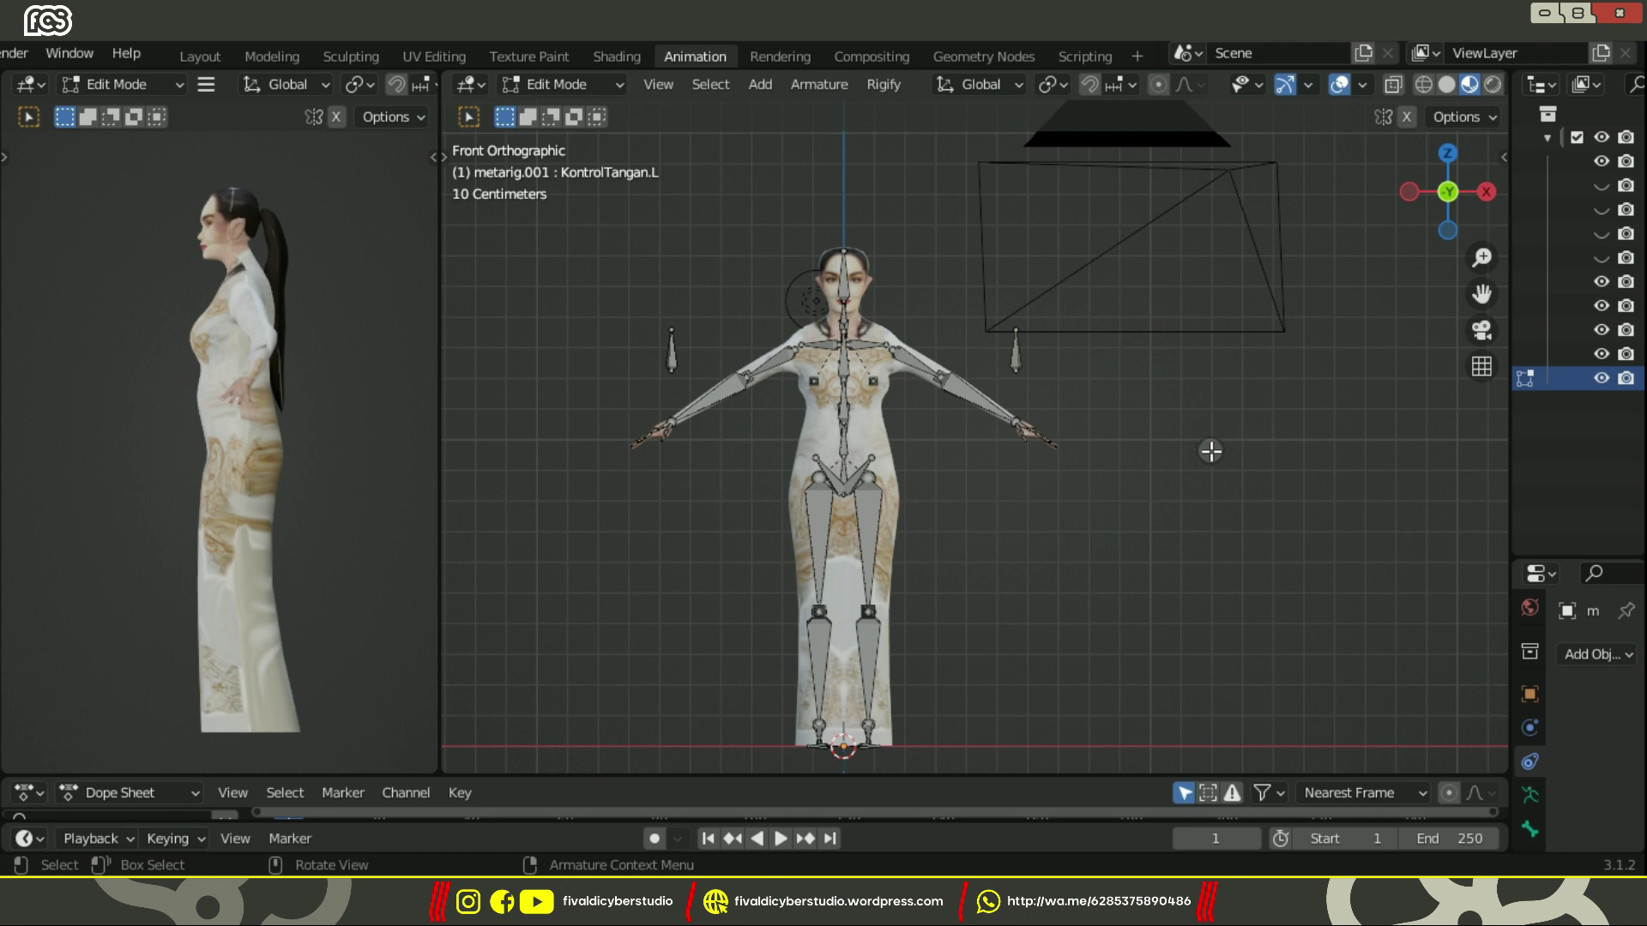
Switch the armature to Pose Mode and move the left foot control bone KontrolKaki.L to straighten the legs.
shift+middle_drag(1138, 371, 1110, 307)
key(Tab)
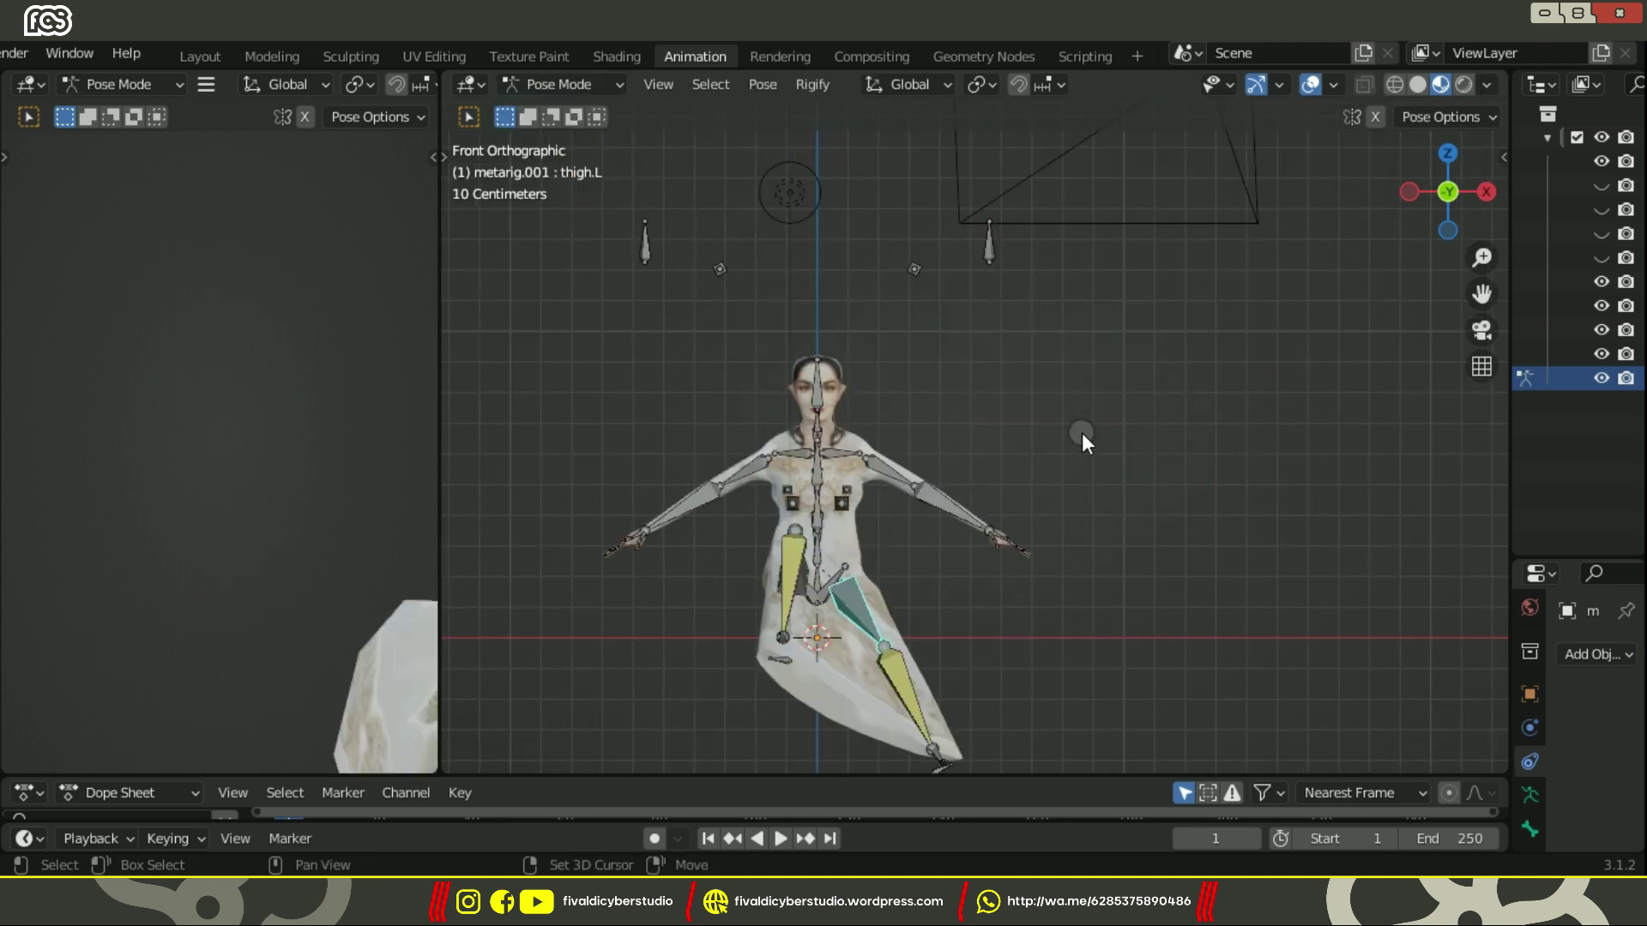
shift+middle_drag(1084, 441, 1089, 296)
key(KP_3)
click(1263, 455)
scroll(1235, 455, up, 4)
scroll(305, 423, down, 5)
scroll(305, 423, up, 4)
click(1292, 432)
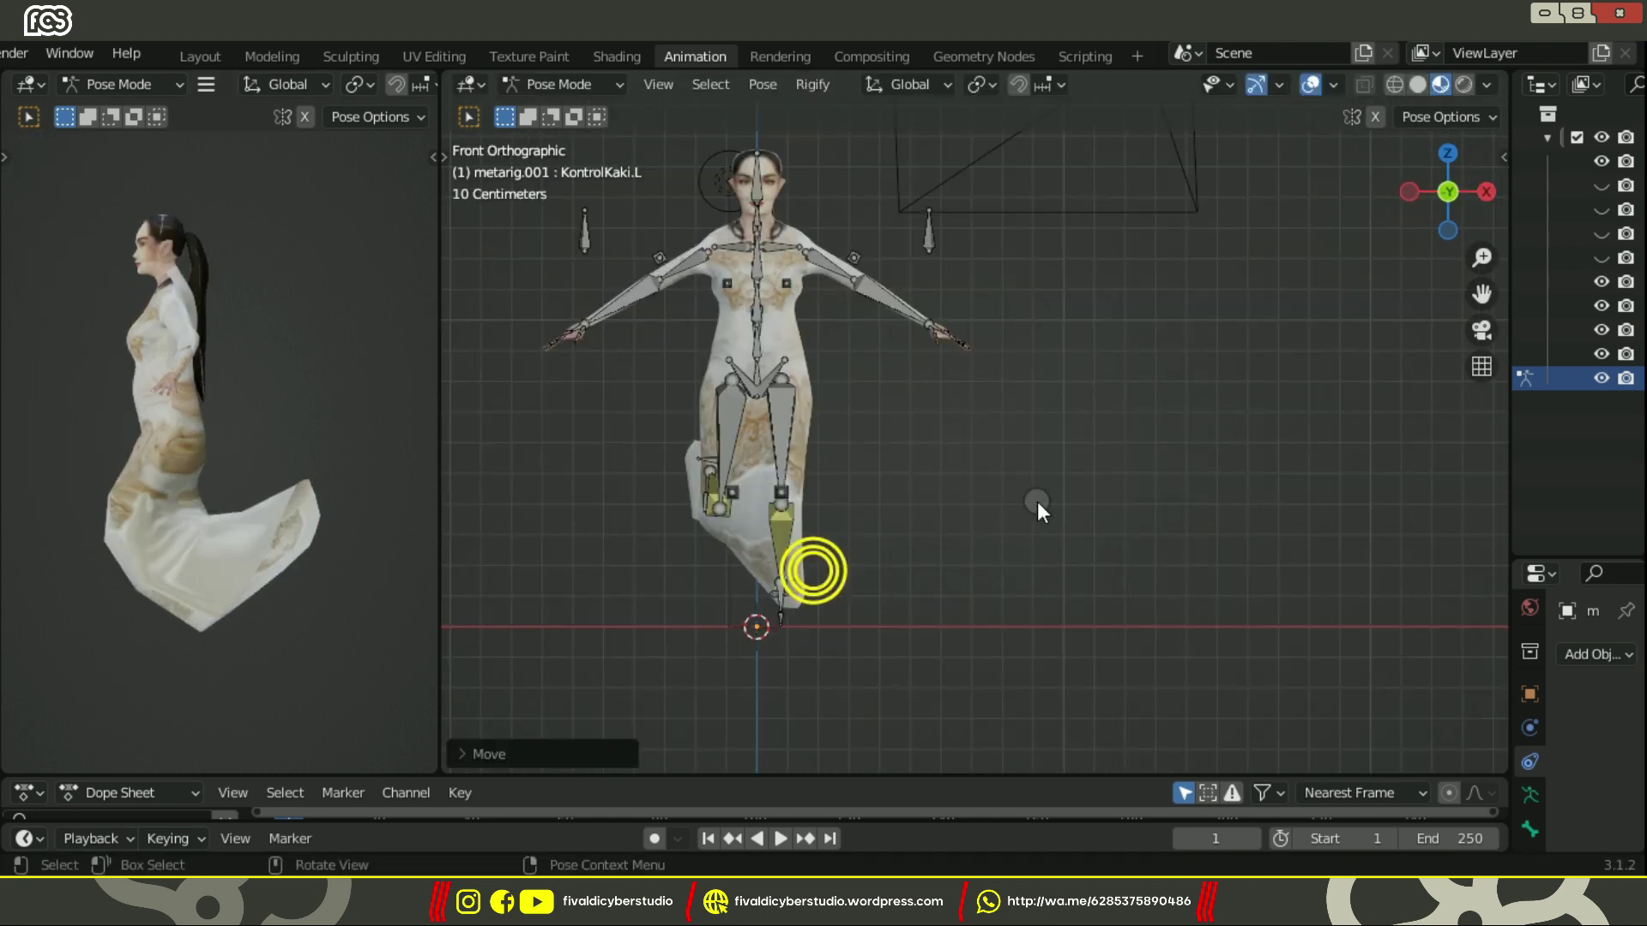
Reposition the leg control bones in side and front views to test the leg IK.
key(KP_3)
click(967, 619)
drag(966, 619, 1100, 665)
click(750, 548)
key(KP_1)
key(g)
mouse_move(768, 521)
middle_down()
mouse_move(1006, 481)
mouse_move(764, 501)
middle_up()
click(1010, 331)
key(F2)
key(Escape)
key(Escape)
Switch the armature to Edit Mode and rename the right hand's control bone as KontrolTangan.R.
click(576, 138)
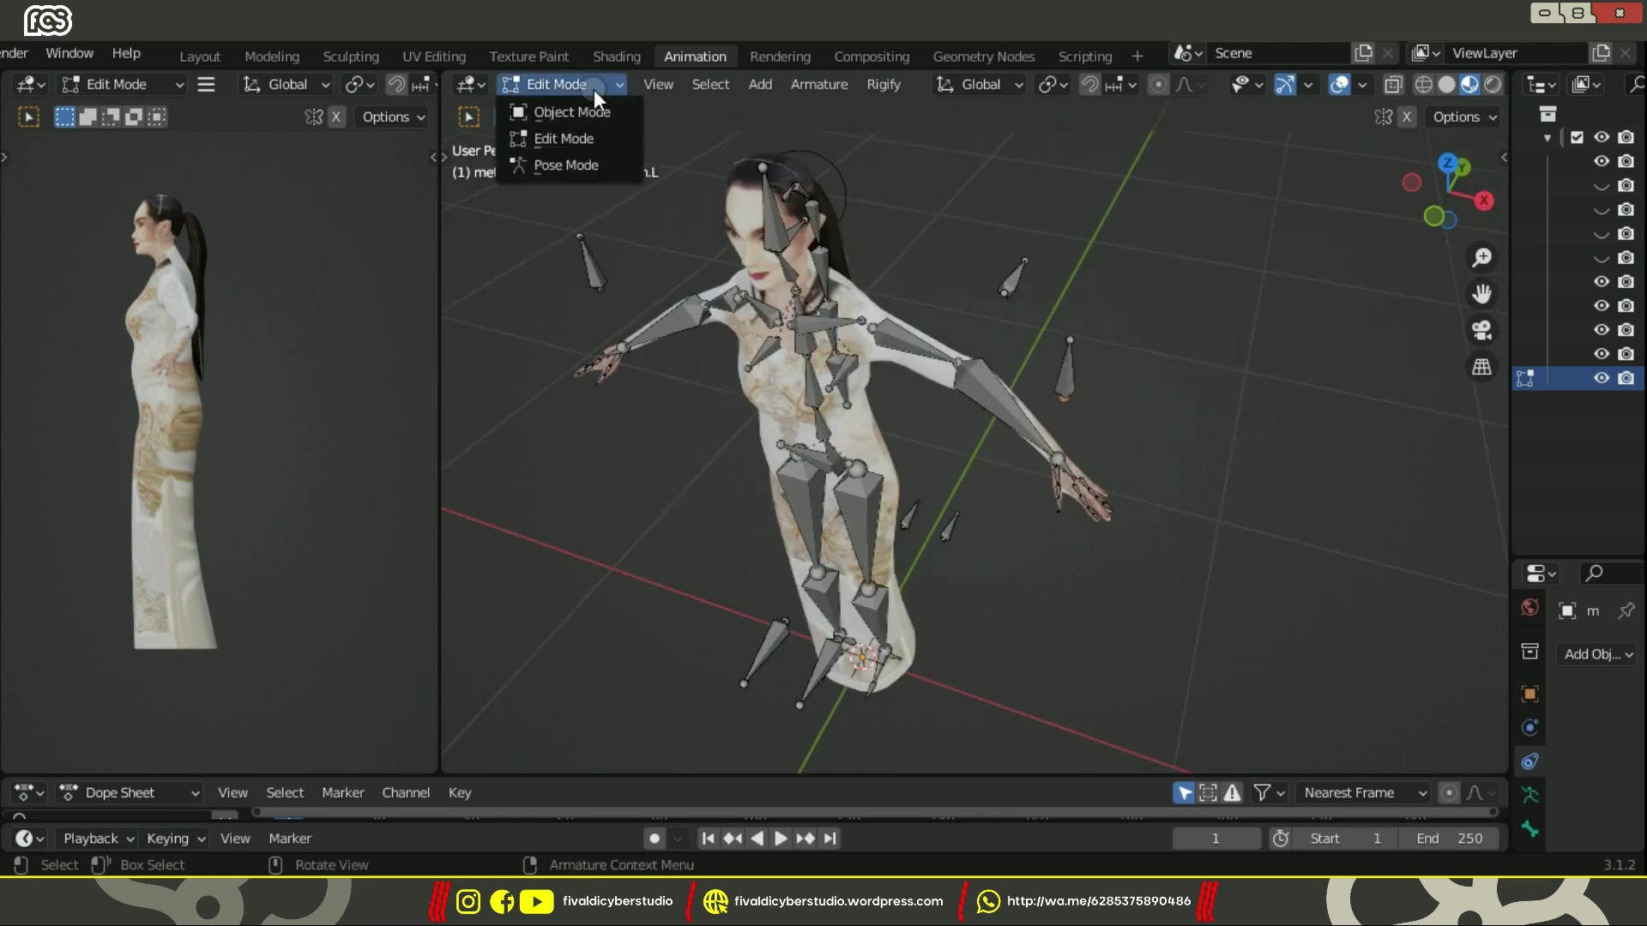
right_click(1015, 280)
click(1015, 279)
middle_drag(956, 258, 716, 405)
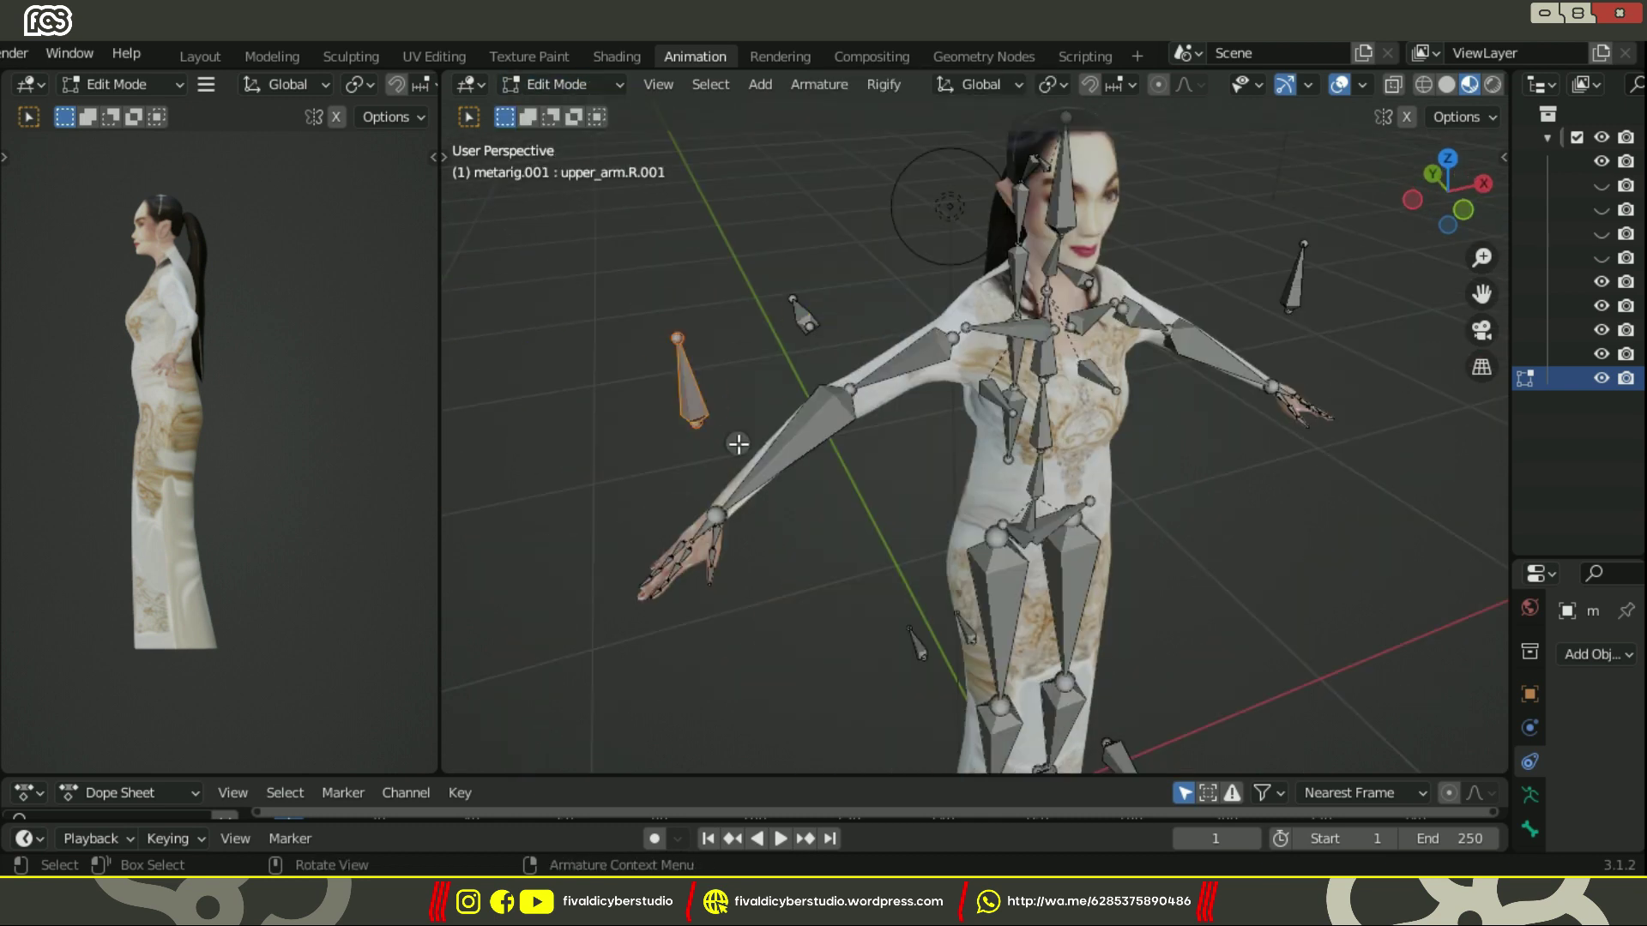
key(F2)
text(KontrolT)
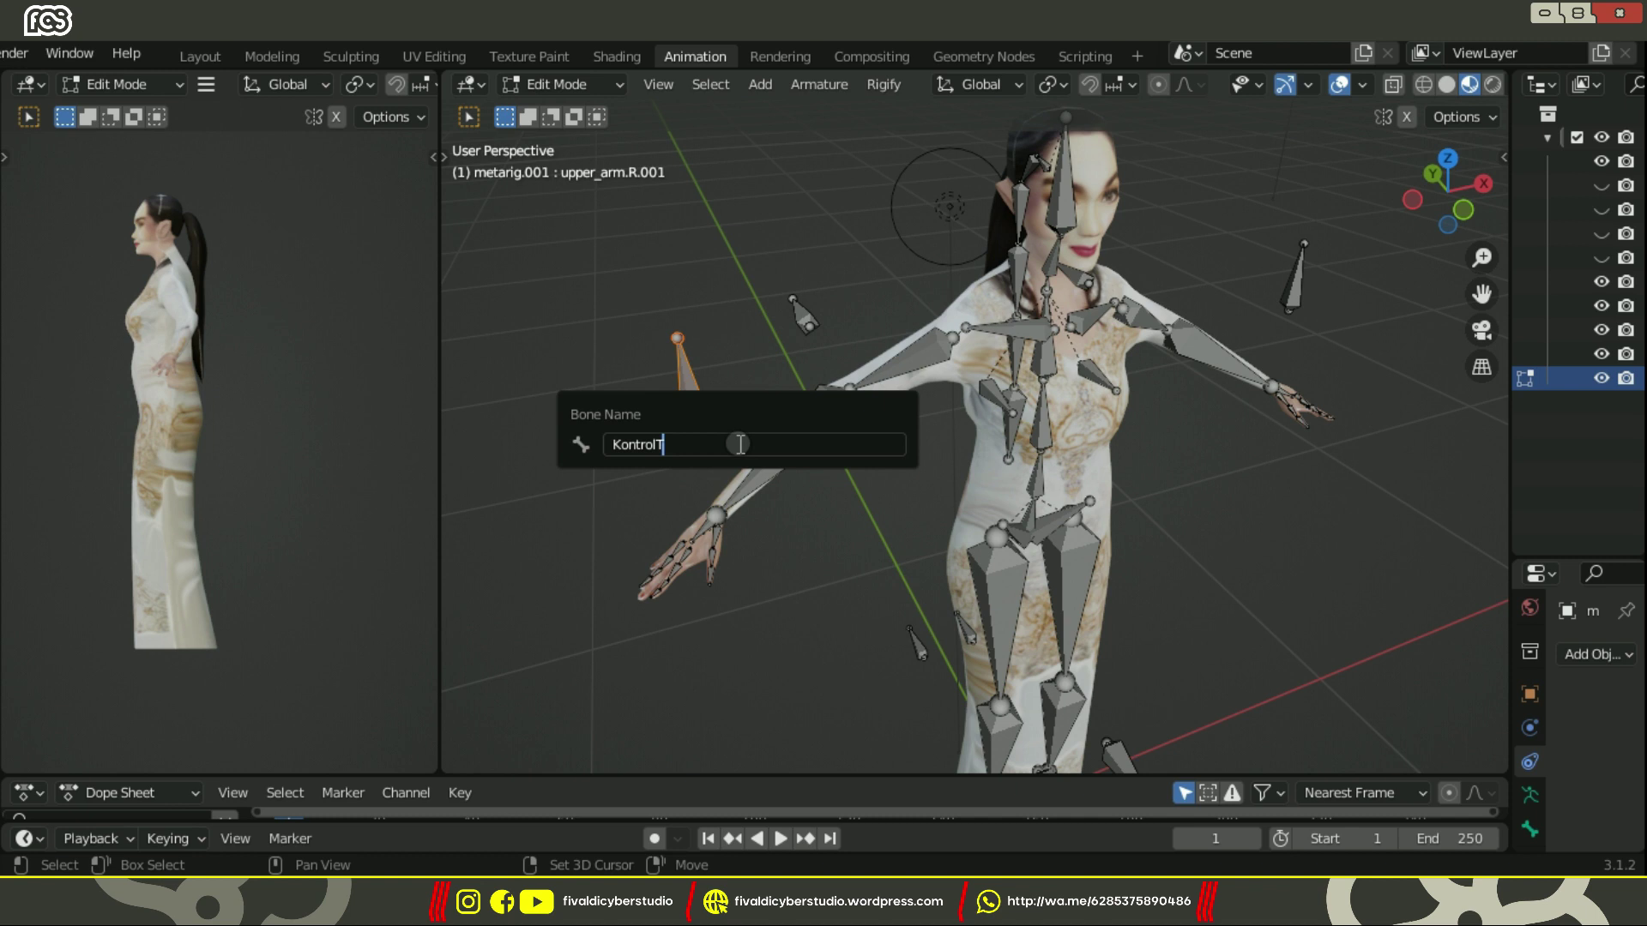
key(Return)
Rename the right elbow's control bone as KontrolSiku.R.
key(F2)
click(889, 349)
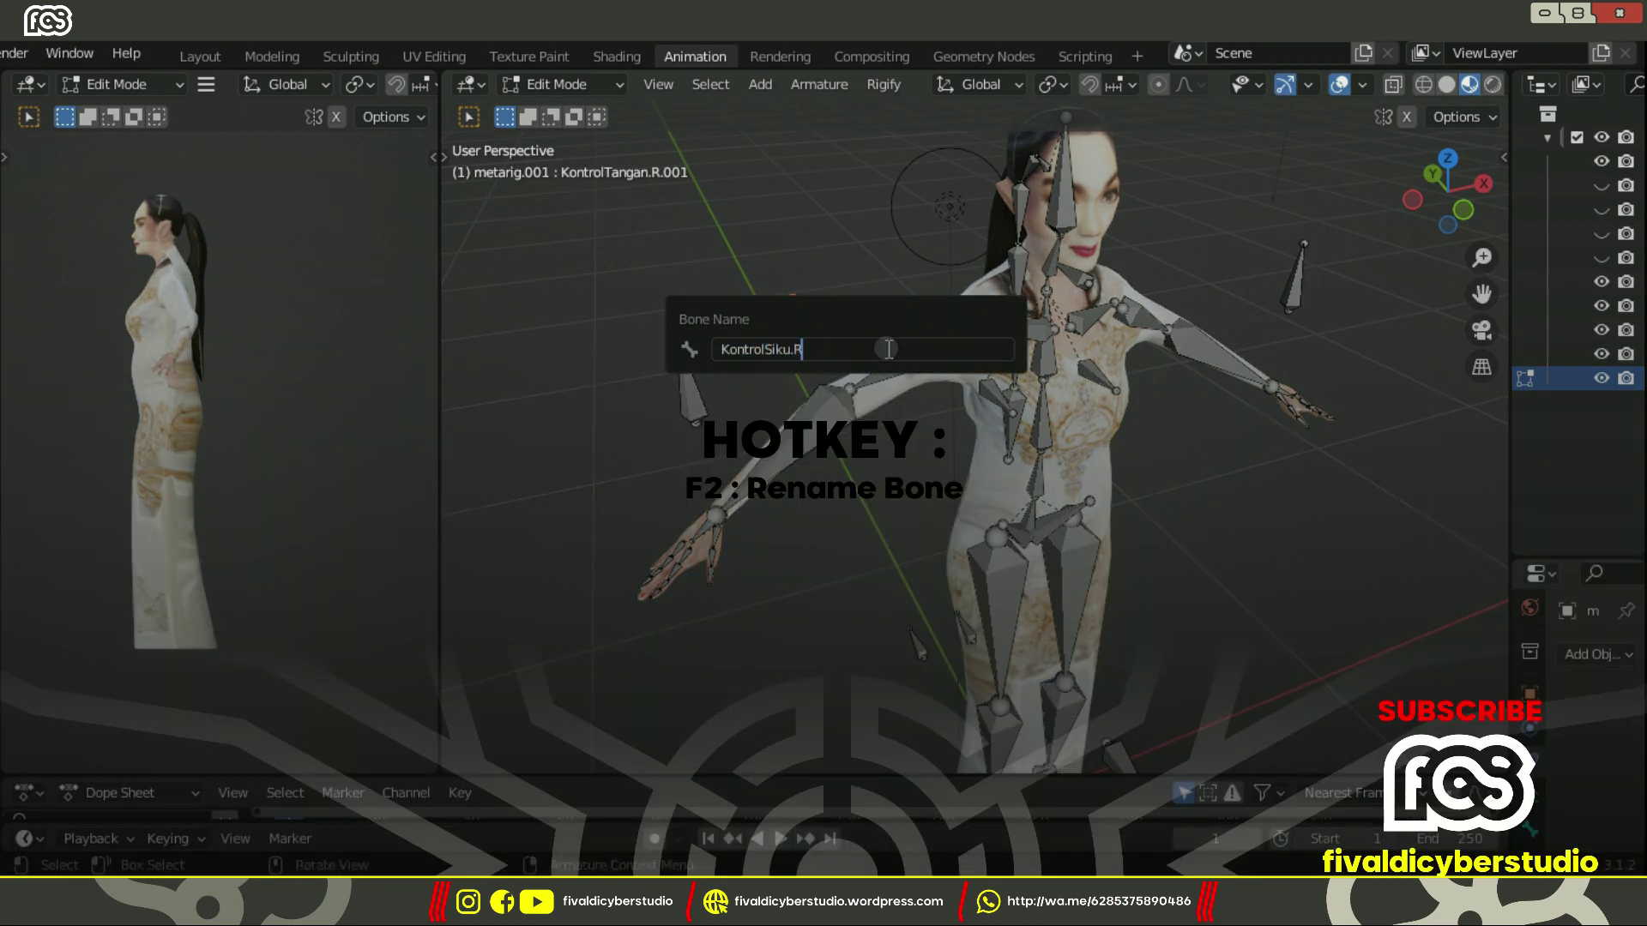
key(Return)
Name the left elbow's control bone KontrolSiku.L and go through the names of the other control bones.
middle_drag(888, 349, 960, 532)
scroll(961, 480, down, 4)
click(1066, 371)
key(F2)
key(Return)
click(799, 464)
middle_drag(764, 412, 927, 343)
scroll(875, 274, up, 4)
middle_drag(742, 209, 705, 225)
click(736, 353)
key(F2)
key(Return)
Select the left forearm bone of the armature.
click(741, 279)
click(1269, 261)
middle_drag(1228, 287, 1164, 566)
click(1051, 404)
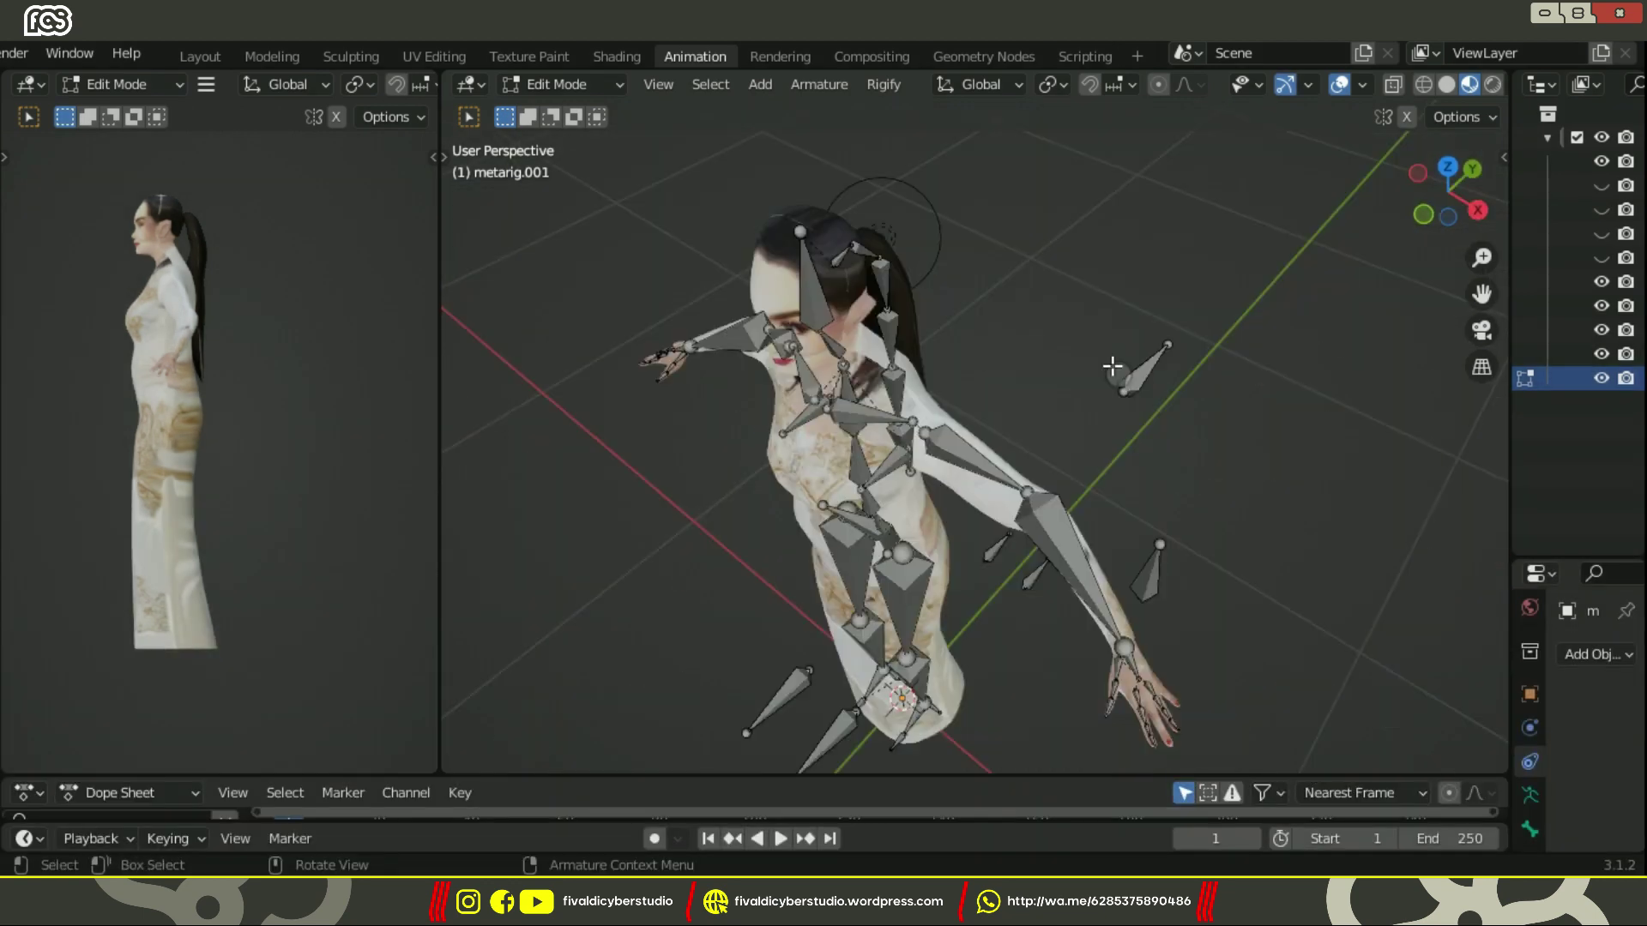
middle_drag(1052, 404, 746, 339)
click(805, 313)
middle_drag(814, 243, 719, 348)
click(719, 348)
Enlarge the properties editor in width and height to make room for the constraint settings.
drag(1510, 543, 1100, 549)
drag(1295, 559, 1295, 169)
middle_drag(969, 369, 892, 369)
Switch to Pose Mode and add an Inverse Kinematics bone constraint to the left forearm bone forearm.L.
click(1226, 265)
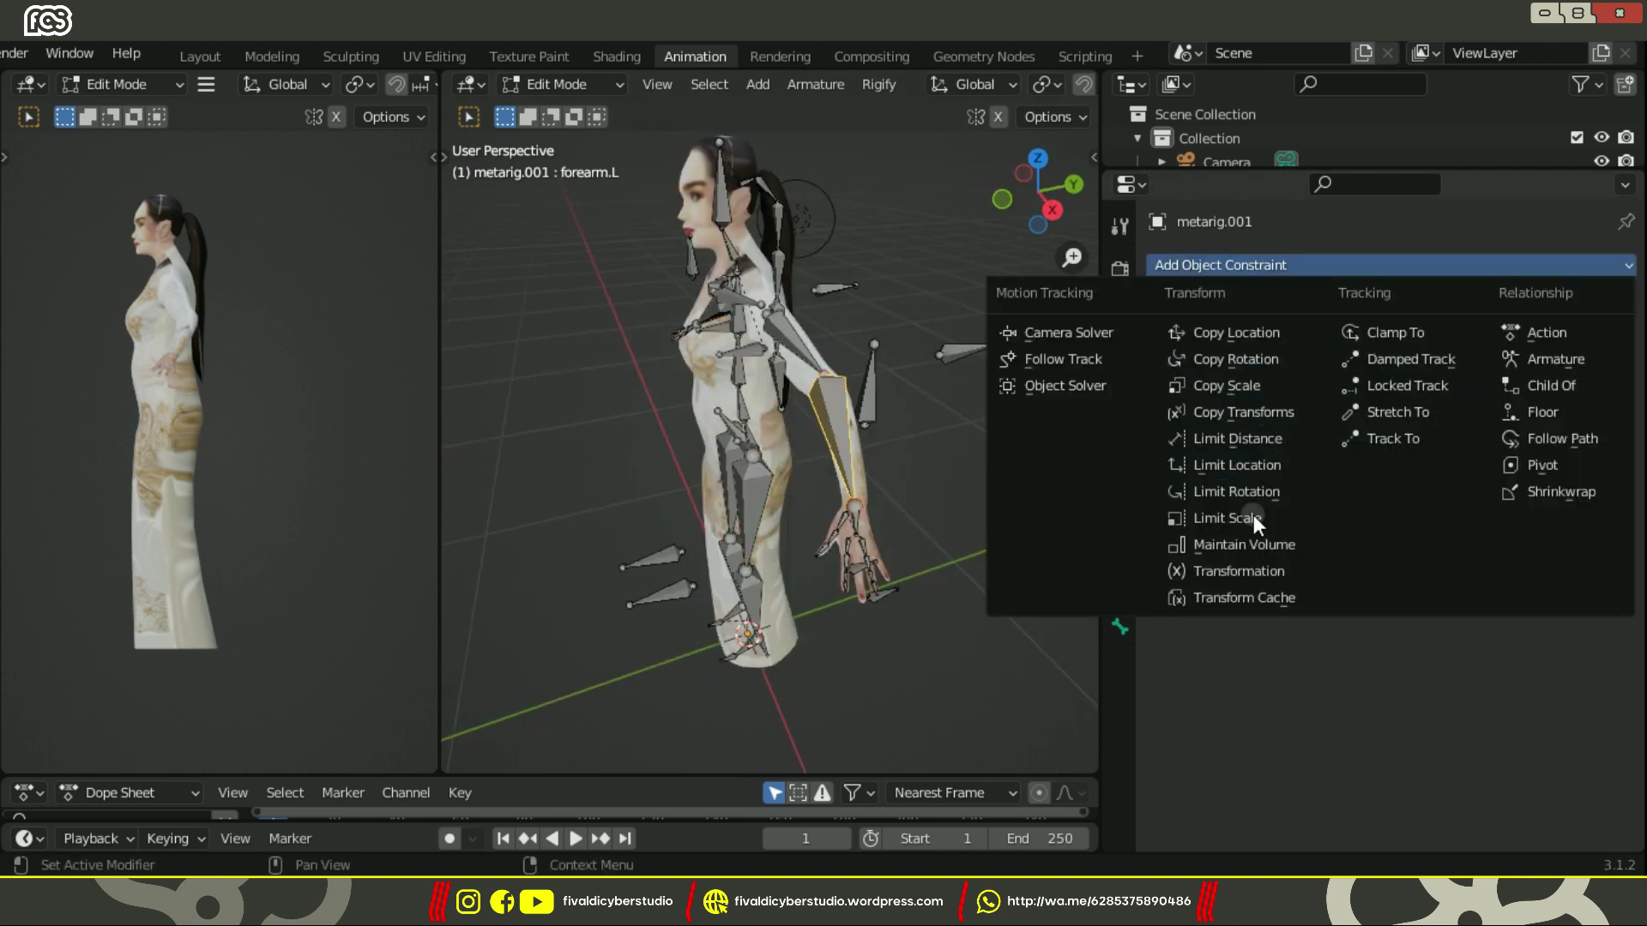
click(559, 84)
click(549, 151)
click(1221, 265)
click(866, 480)
click(1121, 660)
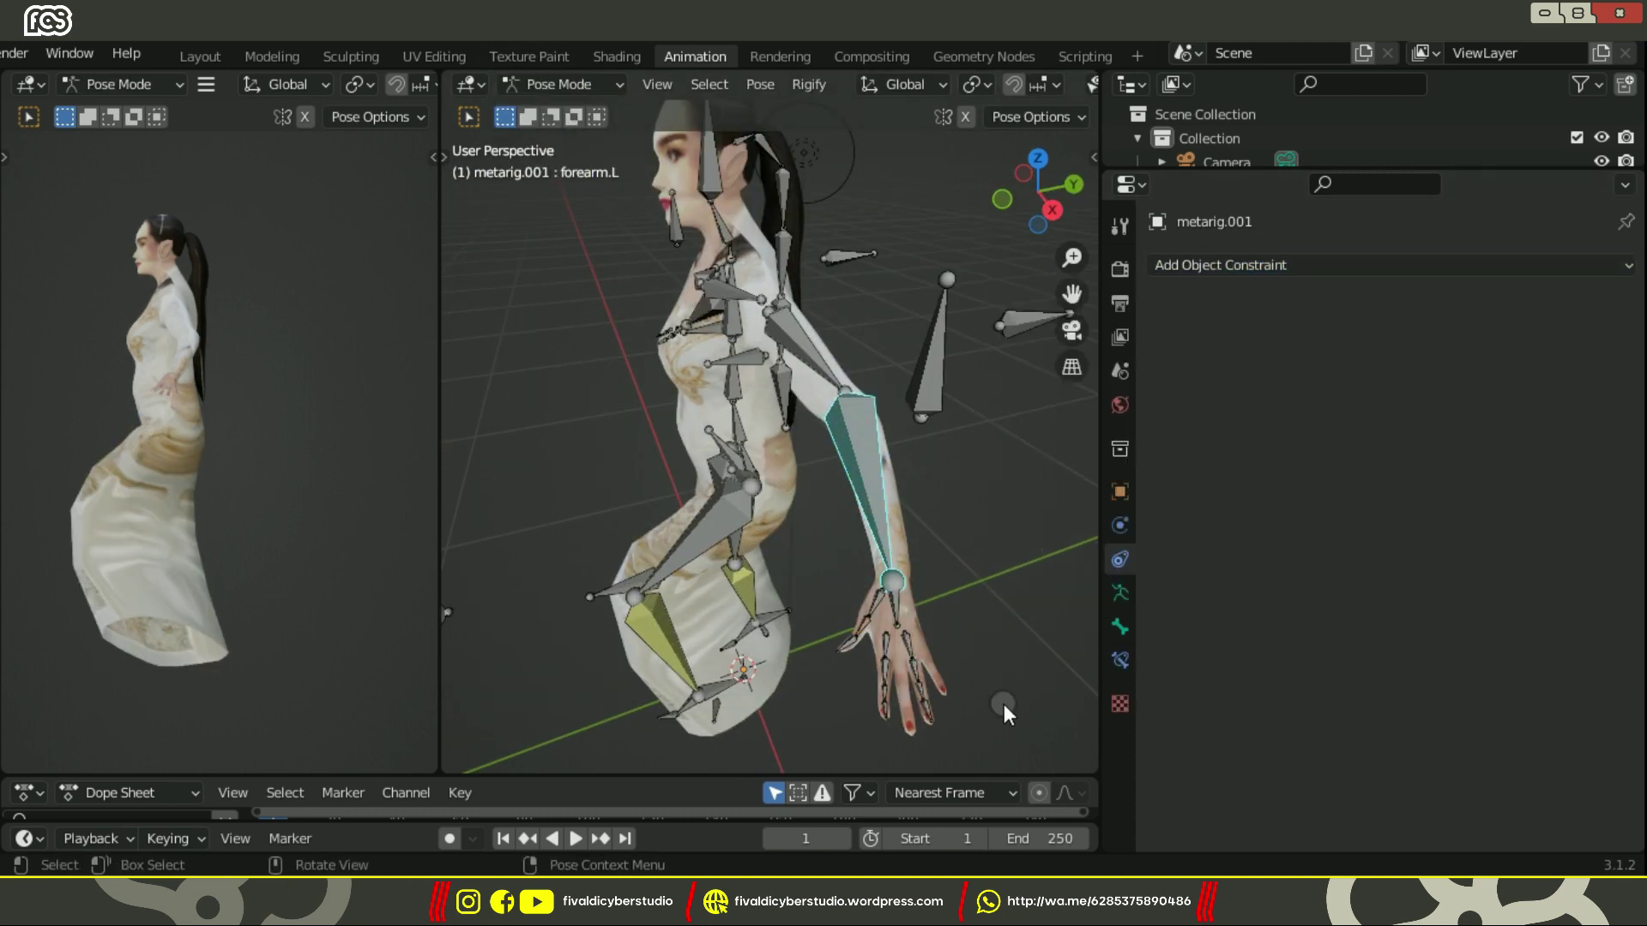
click(1304, 267)
click(1368, 386)
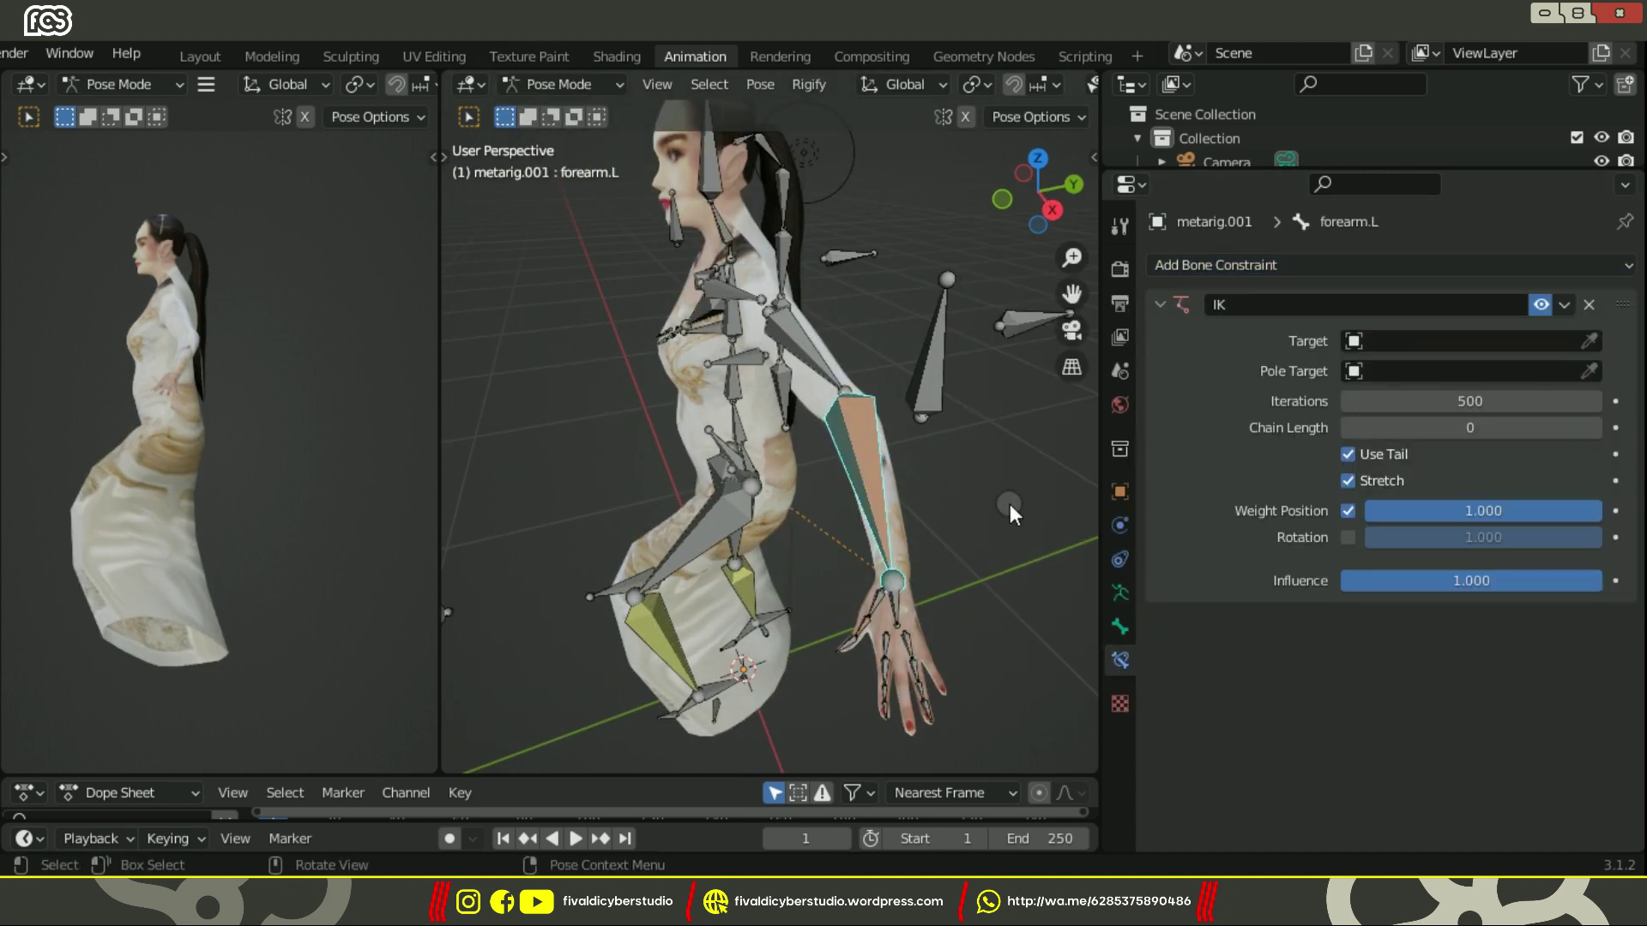
Set the IK constraint's target to metarig.001 with the bone KontrolTangan.L.
click(798, 326)
click(1390, 370)
text(Kon)
click(1403, 407)
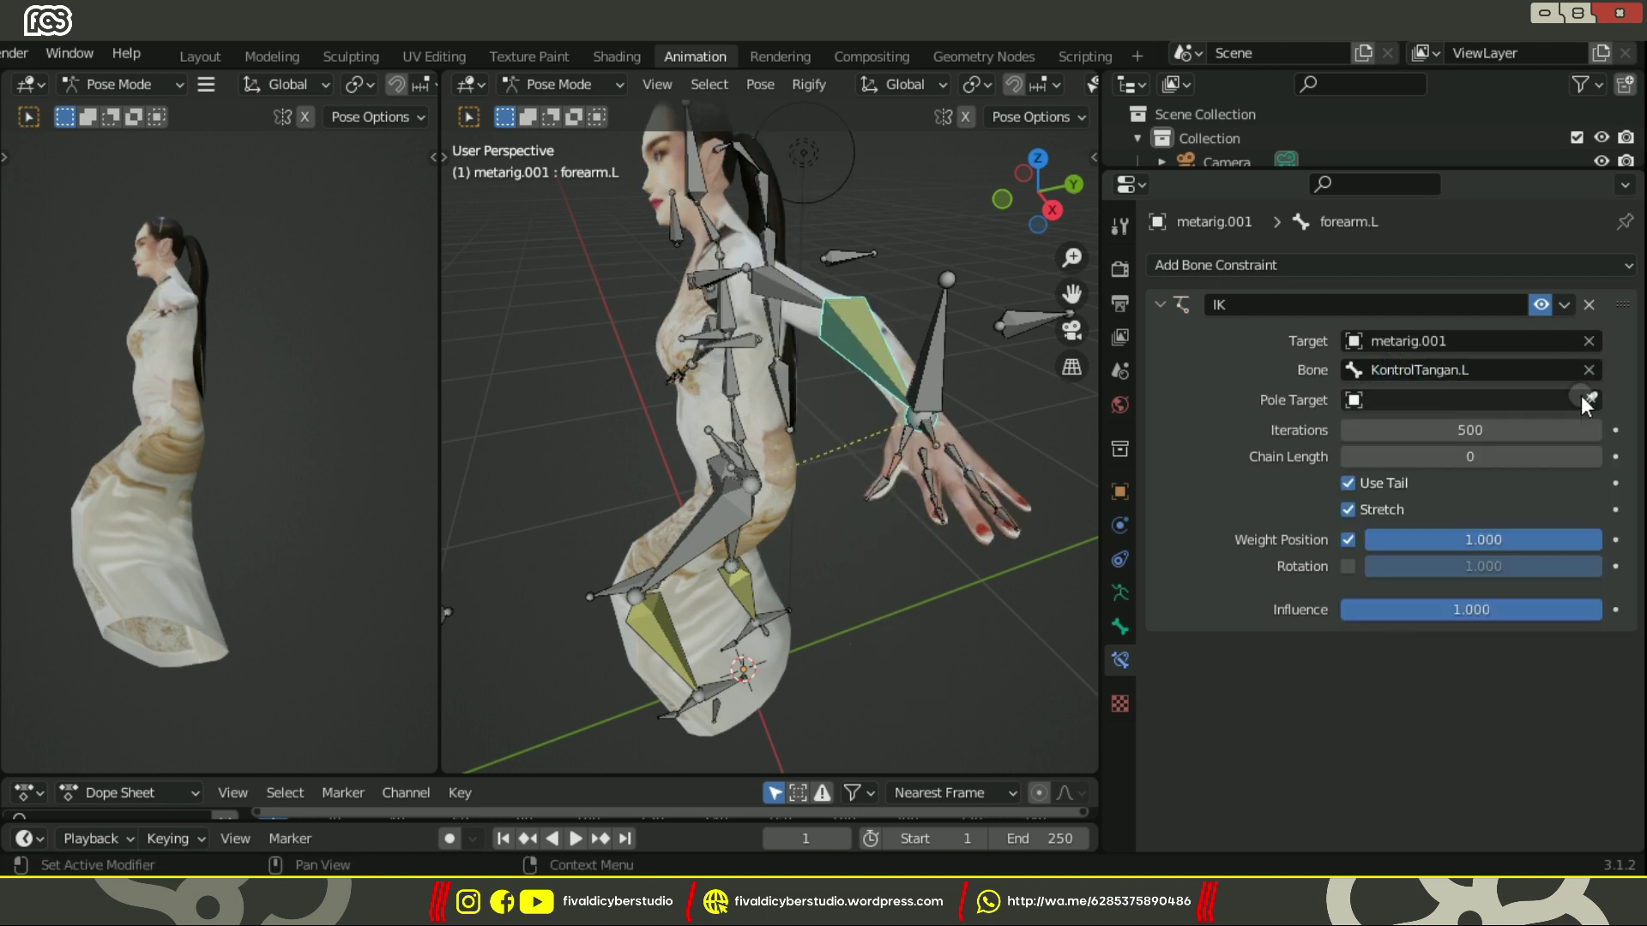
Set the IK constraint's pole target to metarig.001 with the bone KontrolSiku.L.
click(871, 324)
click(1412, 428)
text(Kontrol)
click(1444, 514)
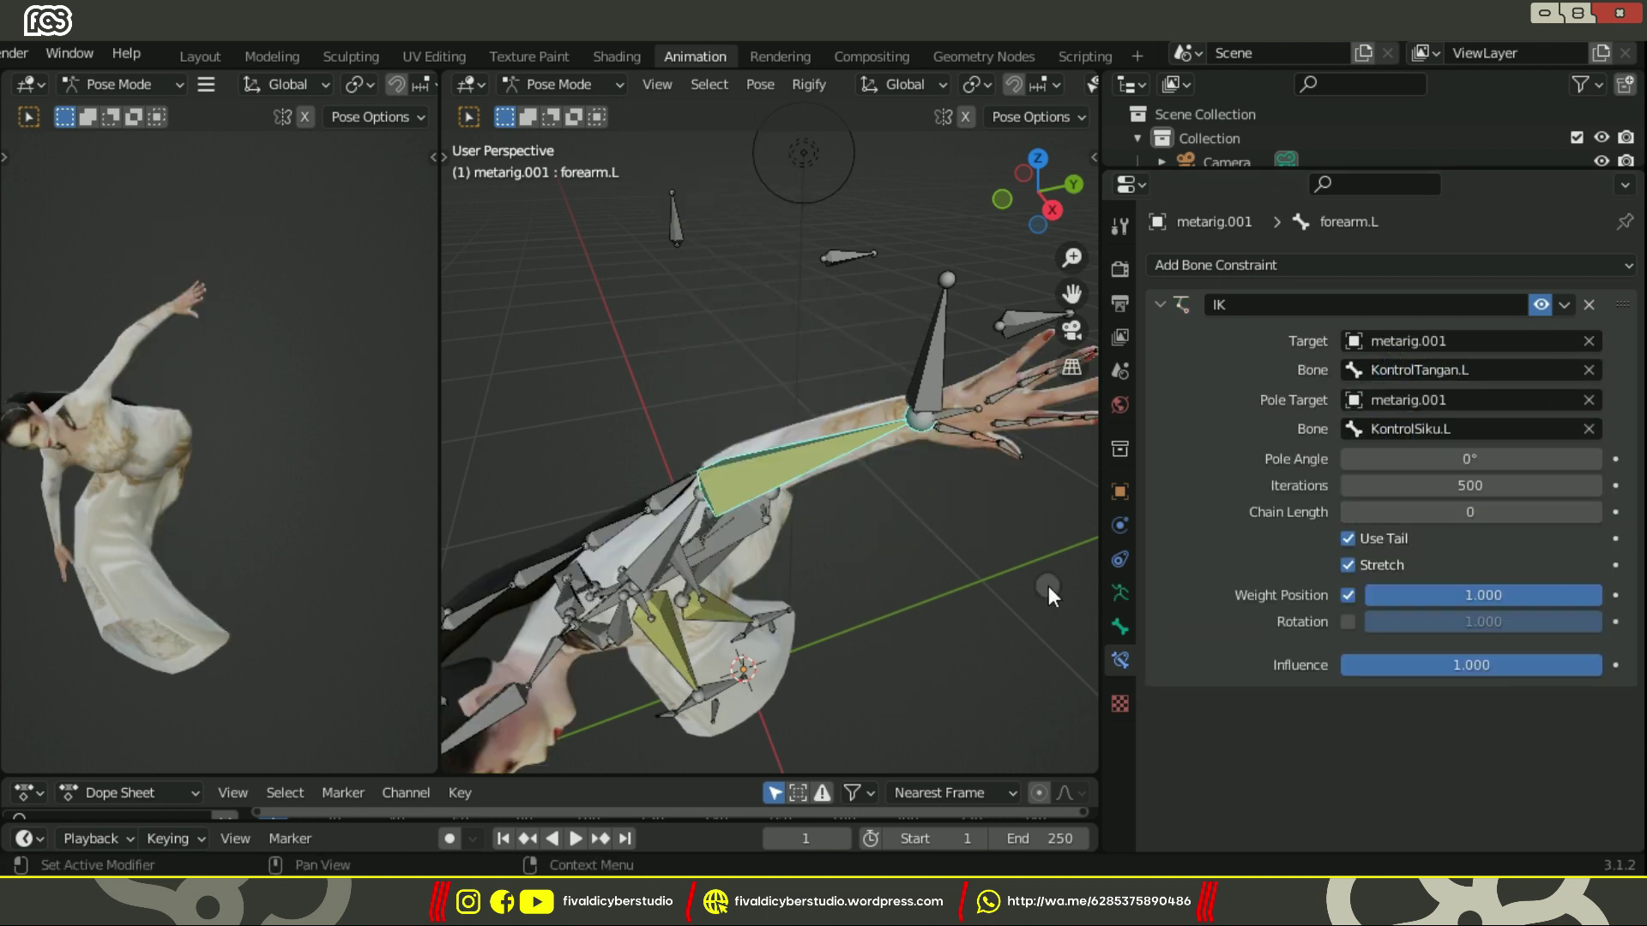
Set the left forearm's IK chain length to 2 and its pole angle to -90°.
text(90)
key(Return)
text(2)
key(Return)
click(1480, 454)
text(-90)
key(Return)
middle_drag(862, 486, 863, 415)
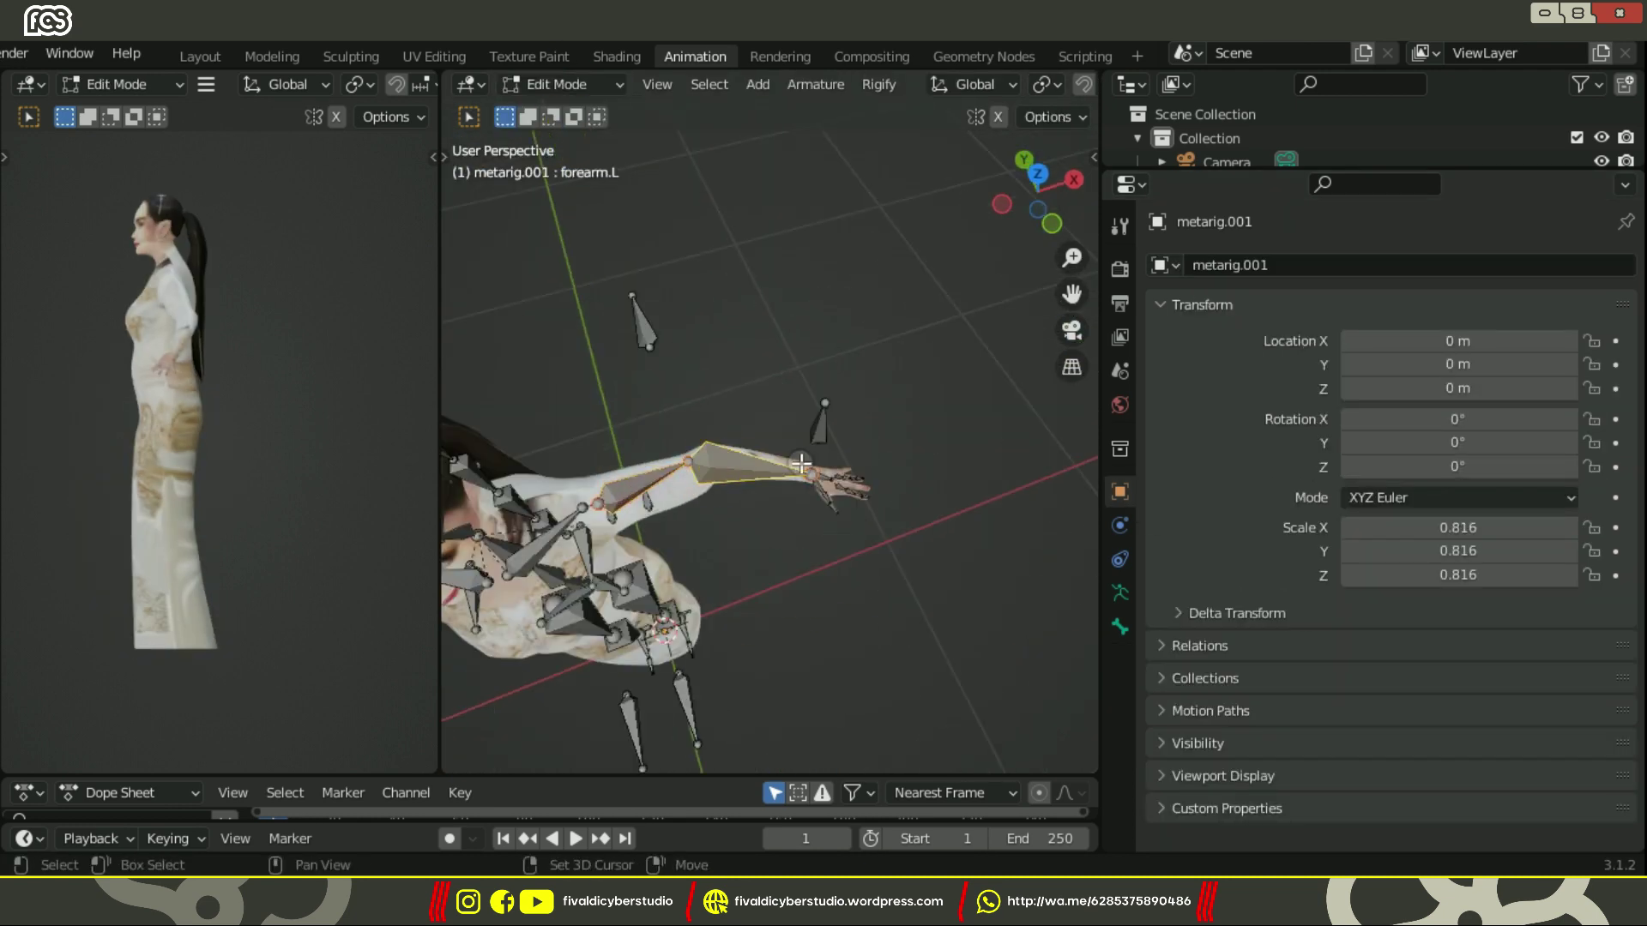
right_click(676, 401)
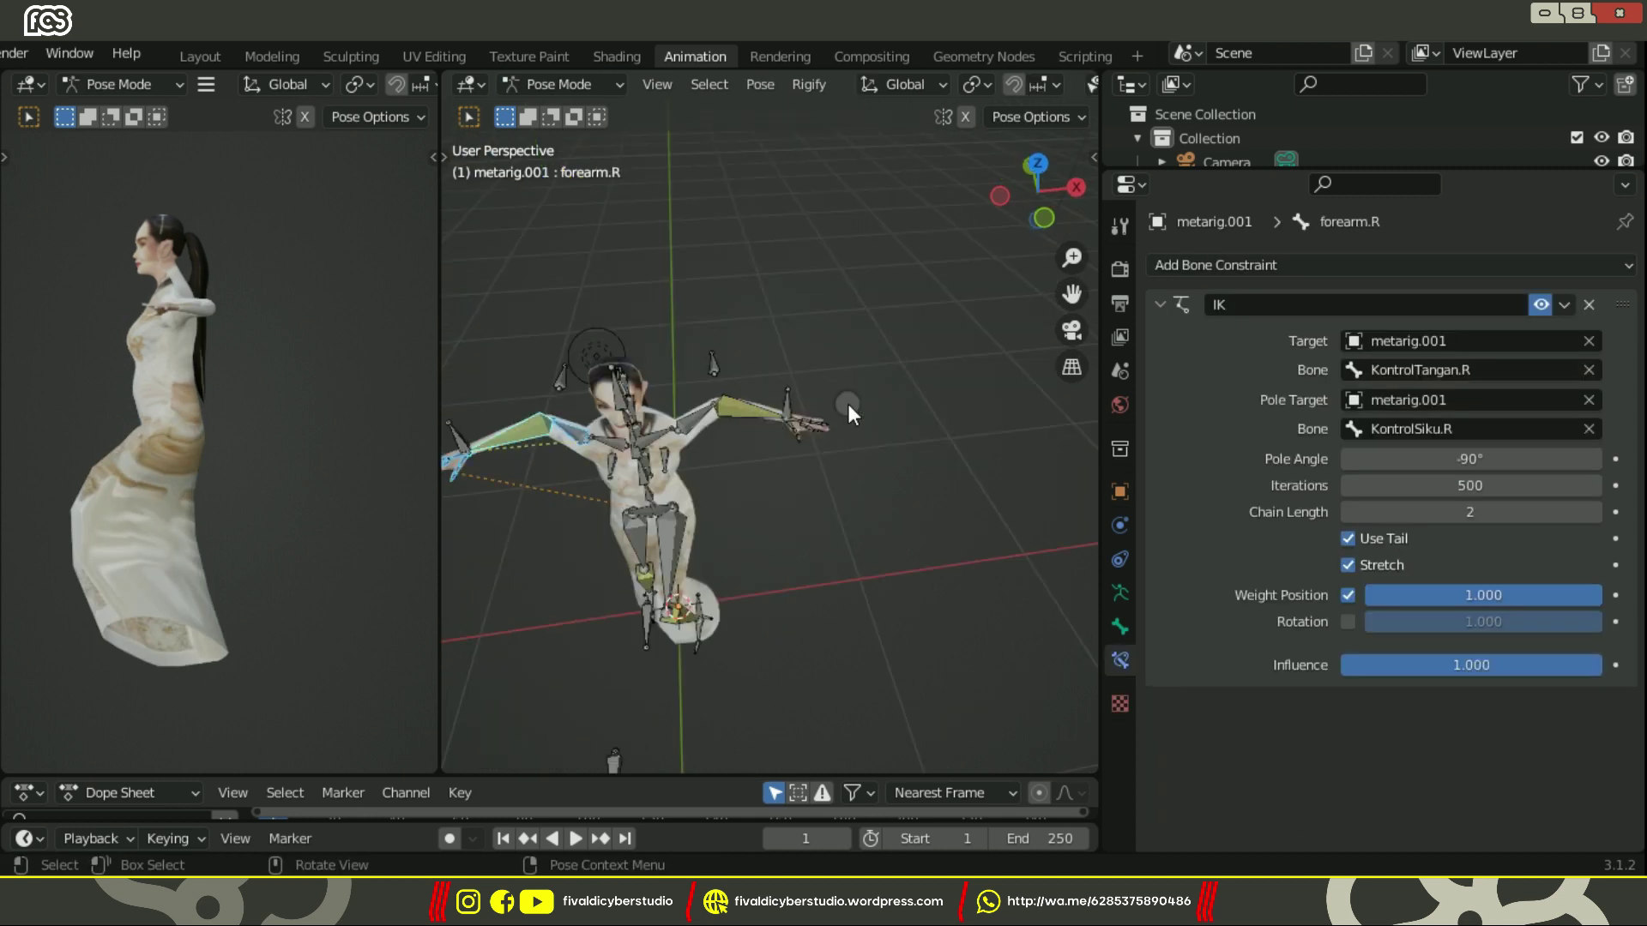
Lower one arm beside the body by moving its hand control bone in side and front views.
key(KP_3)
click(960, 187)
key(g)
click(795, 636)
key(KP_1)
key(g)
click(750, 655)
Pose the other arm and the legs into a walking stance by moving their control bones.
click(802, 576)
key(KP_3)
click(900, 534)
key(g)
click(727, 458)
middle_drag(728, 458, 960, 468)
key(g)
click(649, 467)
key(KP_3)
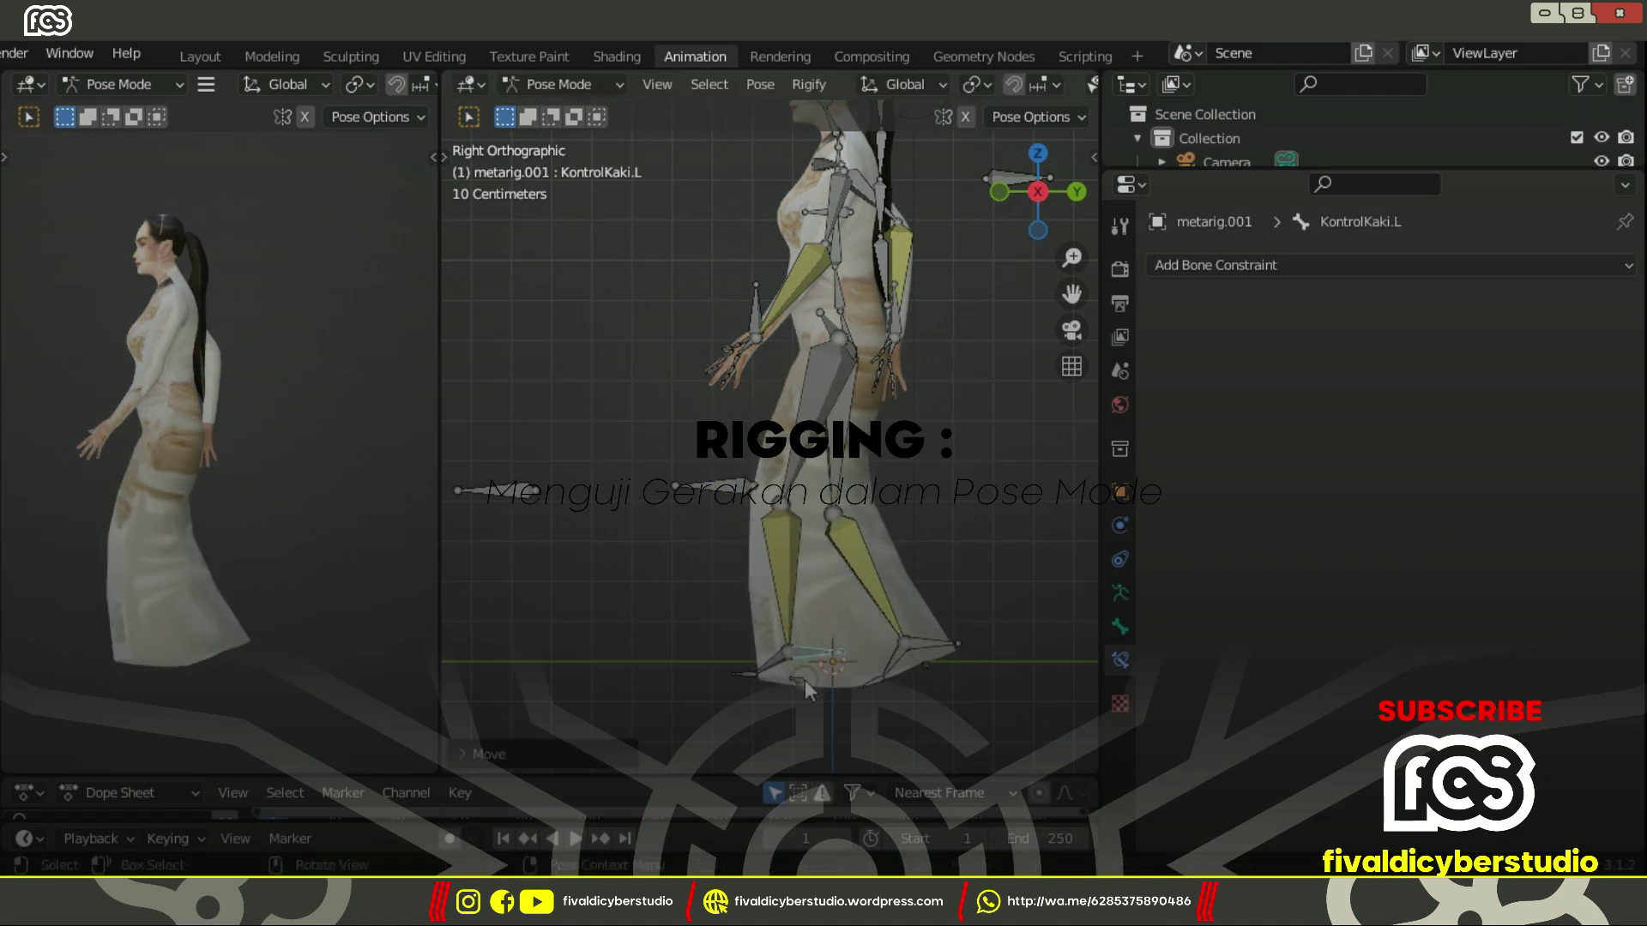
Select the right-side control bones from behind and reposition the right hand control in front view.
scroll(896, 661, down, 4)
middle_drag(896, 660, 935, 485)
click(626, 350)
middle_drag(1042, 483, 935, 363)
scroll(935, 364, up, 4)
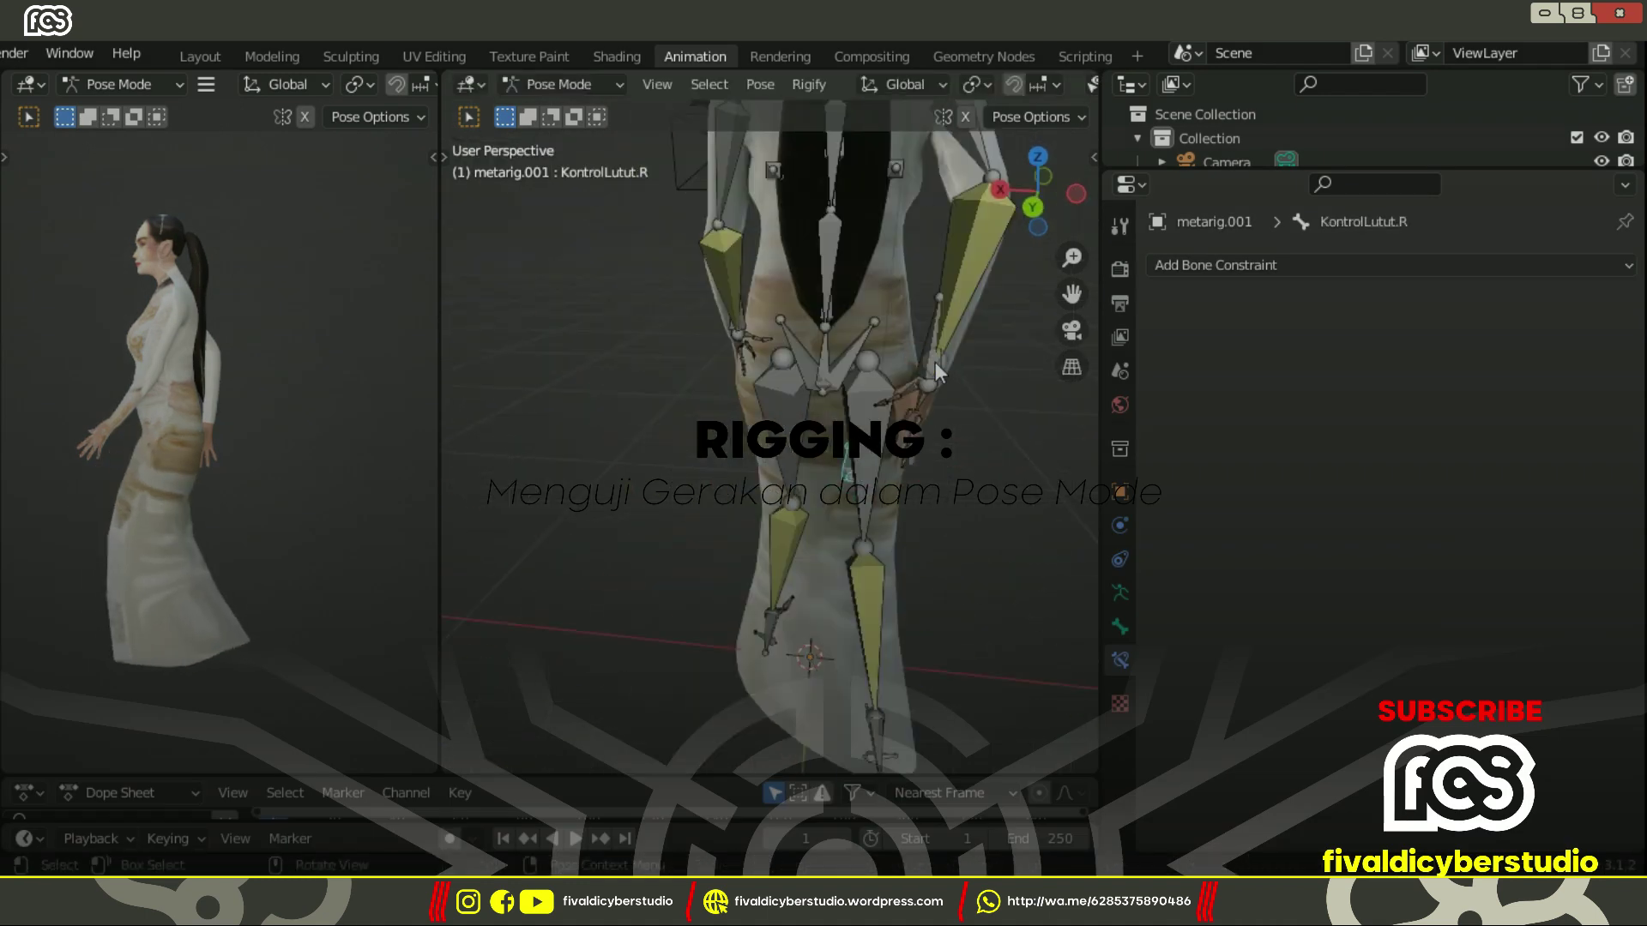
click(935, 364)
key(KP_1)
key(g)
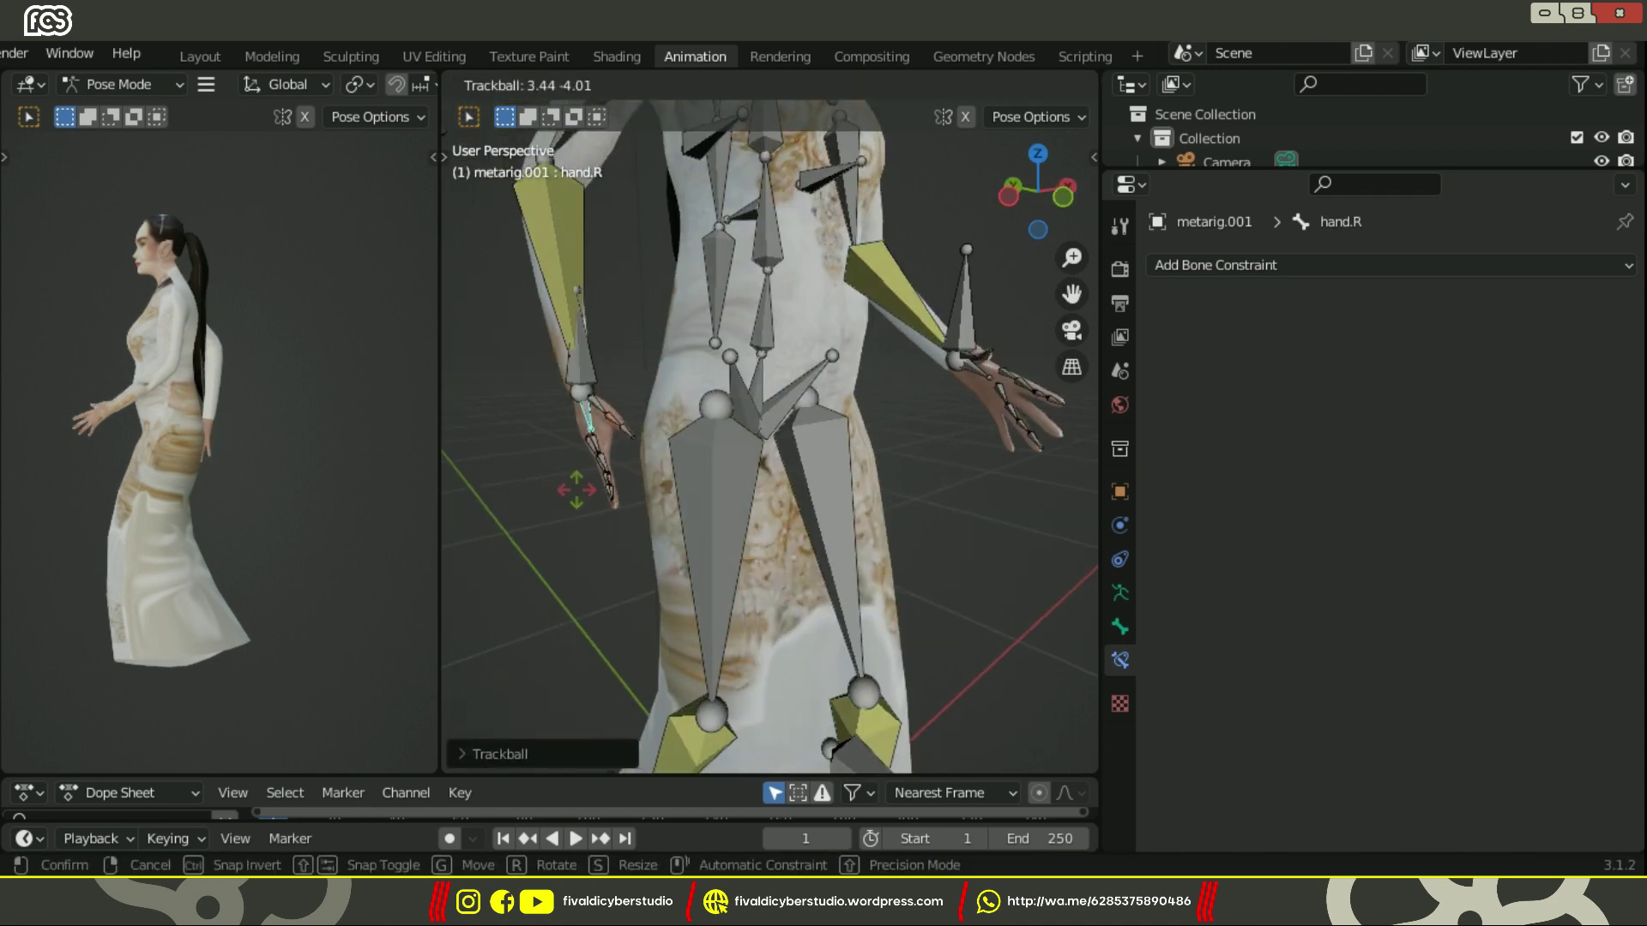
Rotate the right hand bone and the neck bone spine.005, and view the pose through the camera.
click(724, 337)
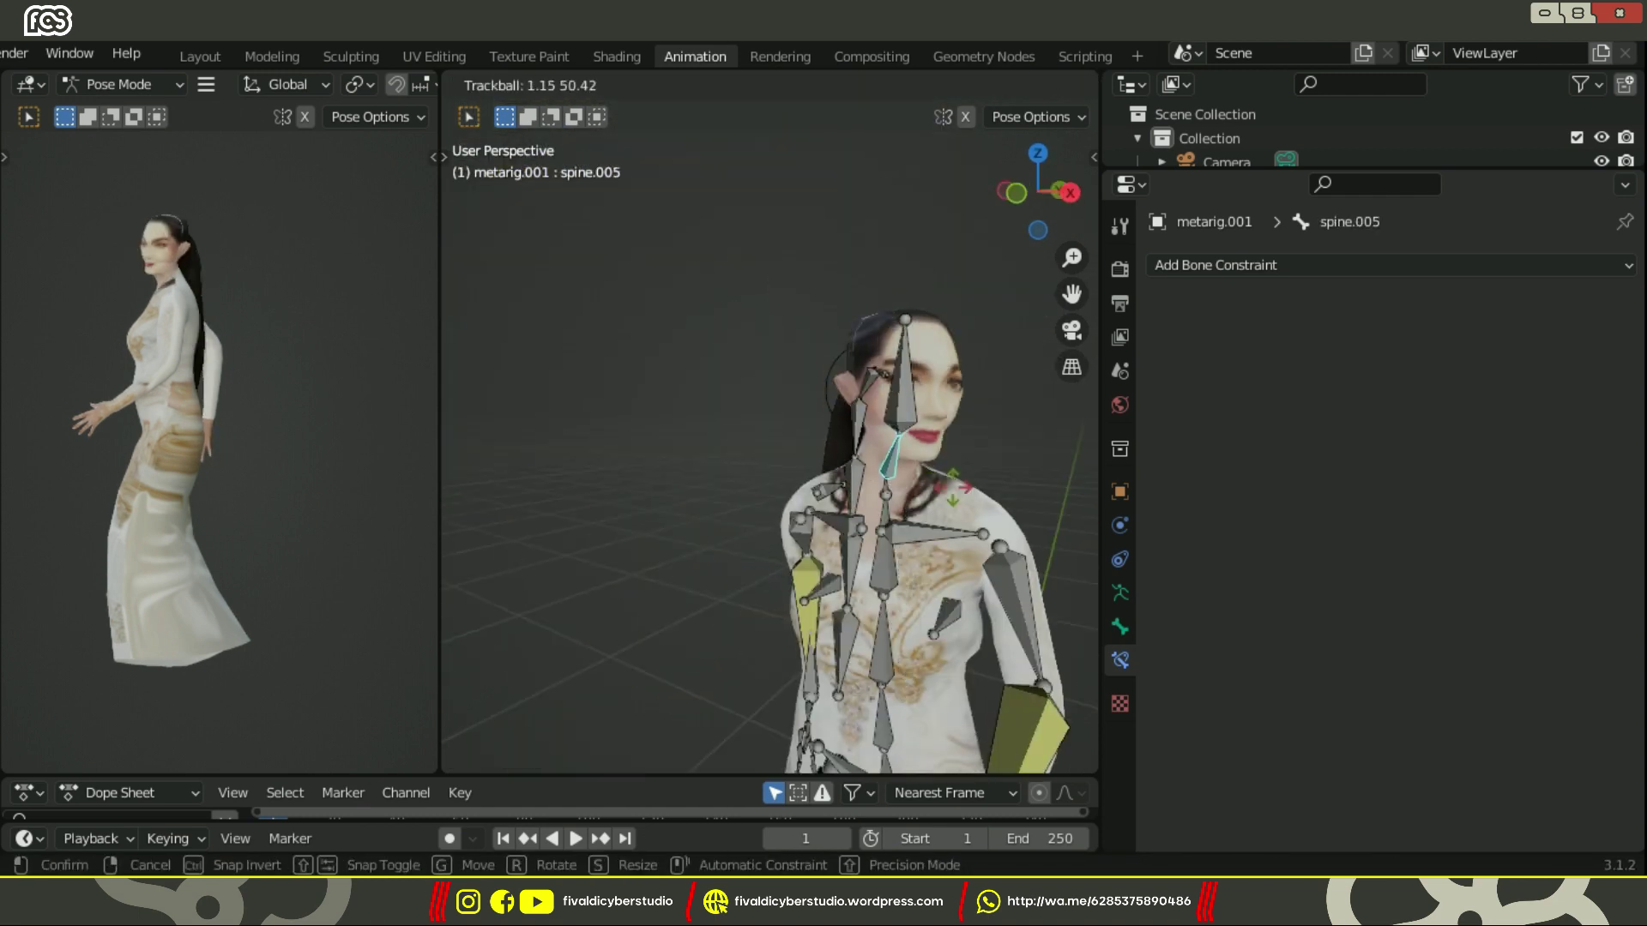
click(698, 357)
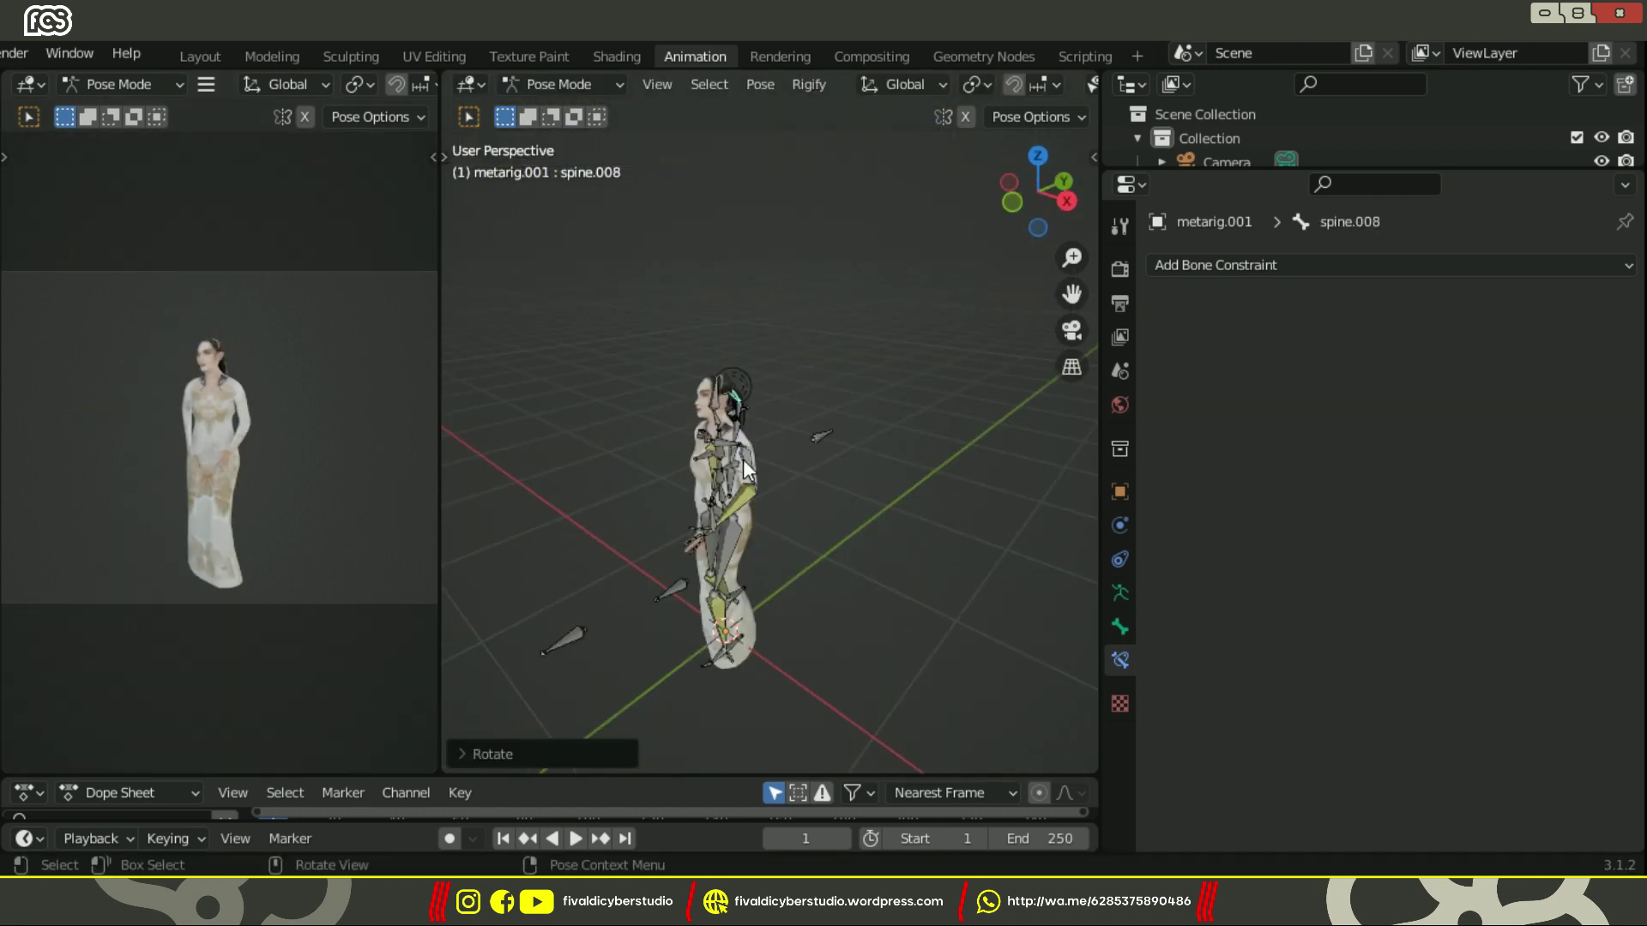
key(KP_0)
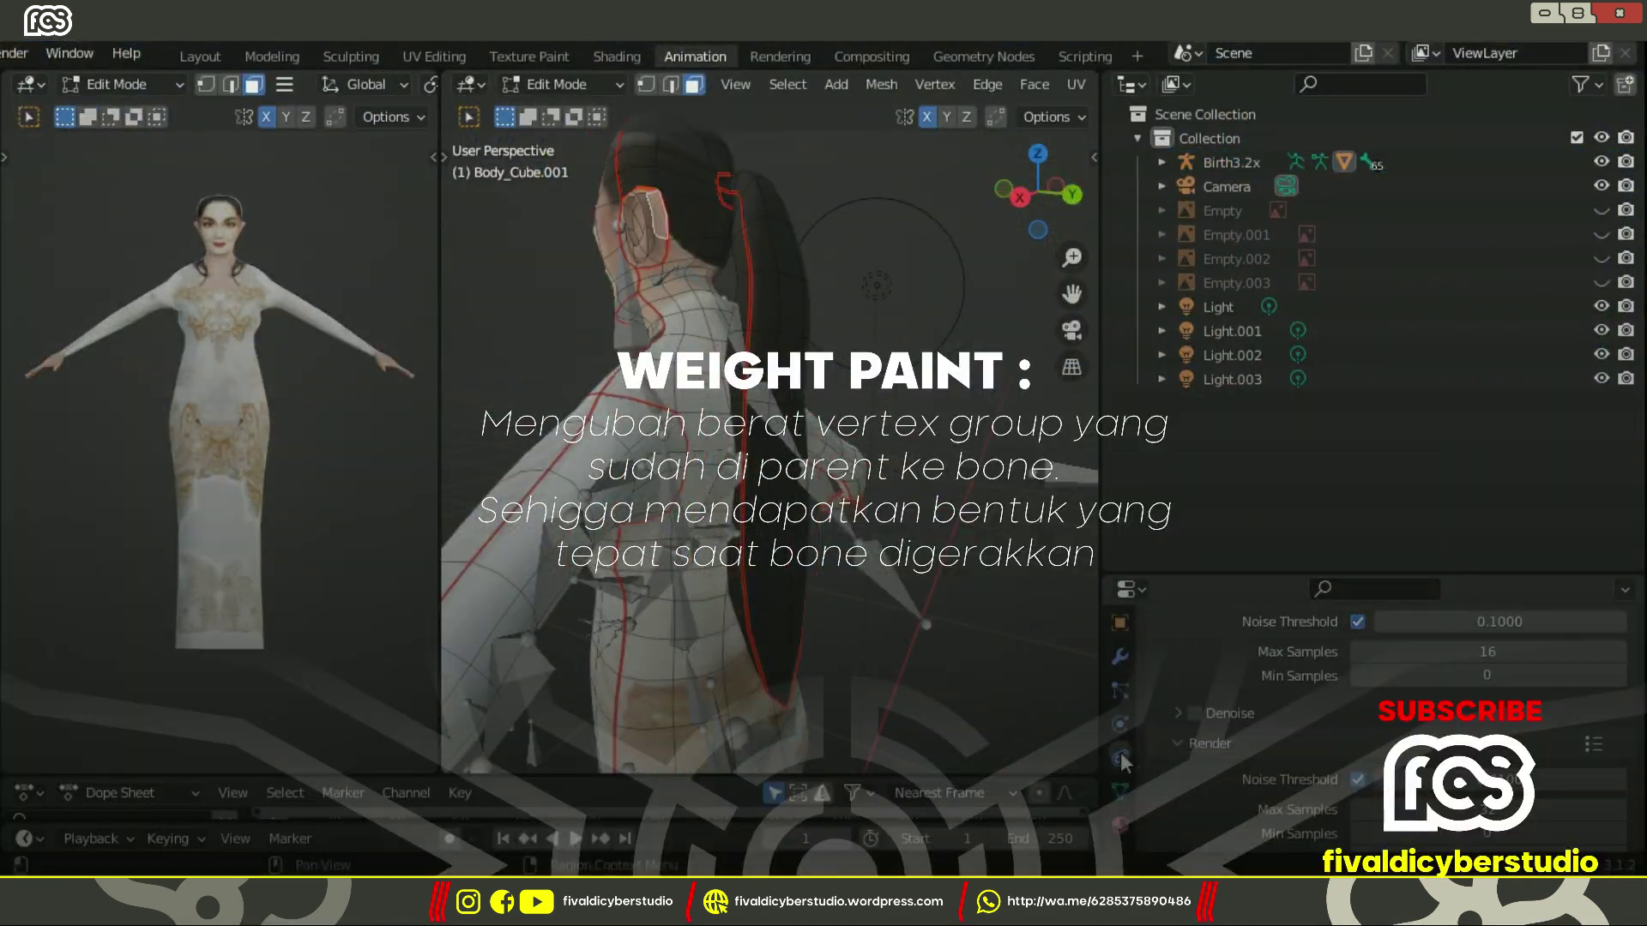
Enlarge the properties editor and turn on the display of bone names for the armature.
click(1120, 790)
drag(1268, 589, 1268, 310)
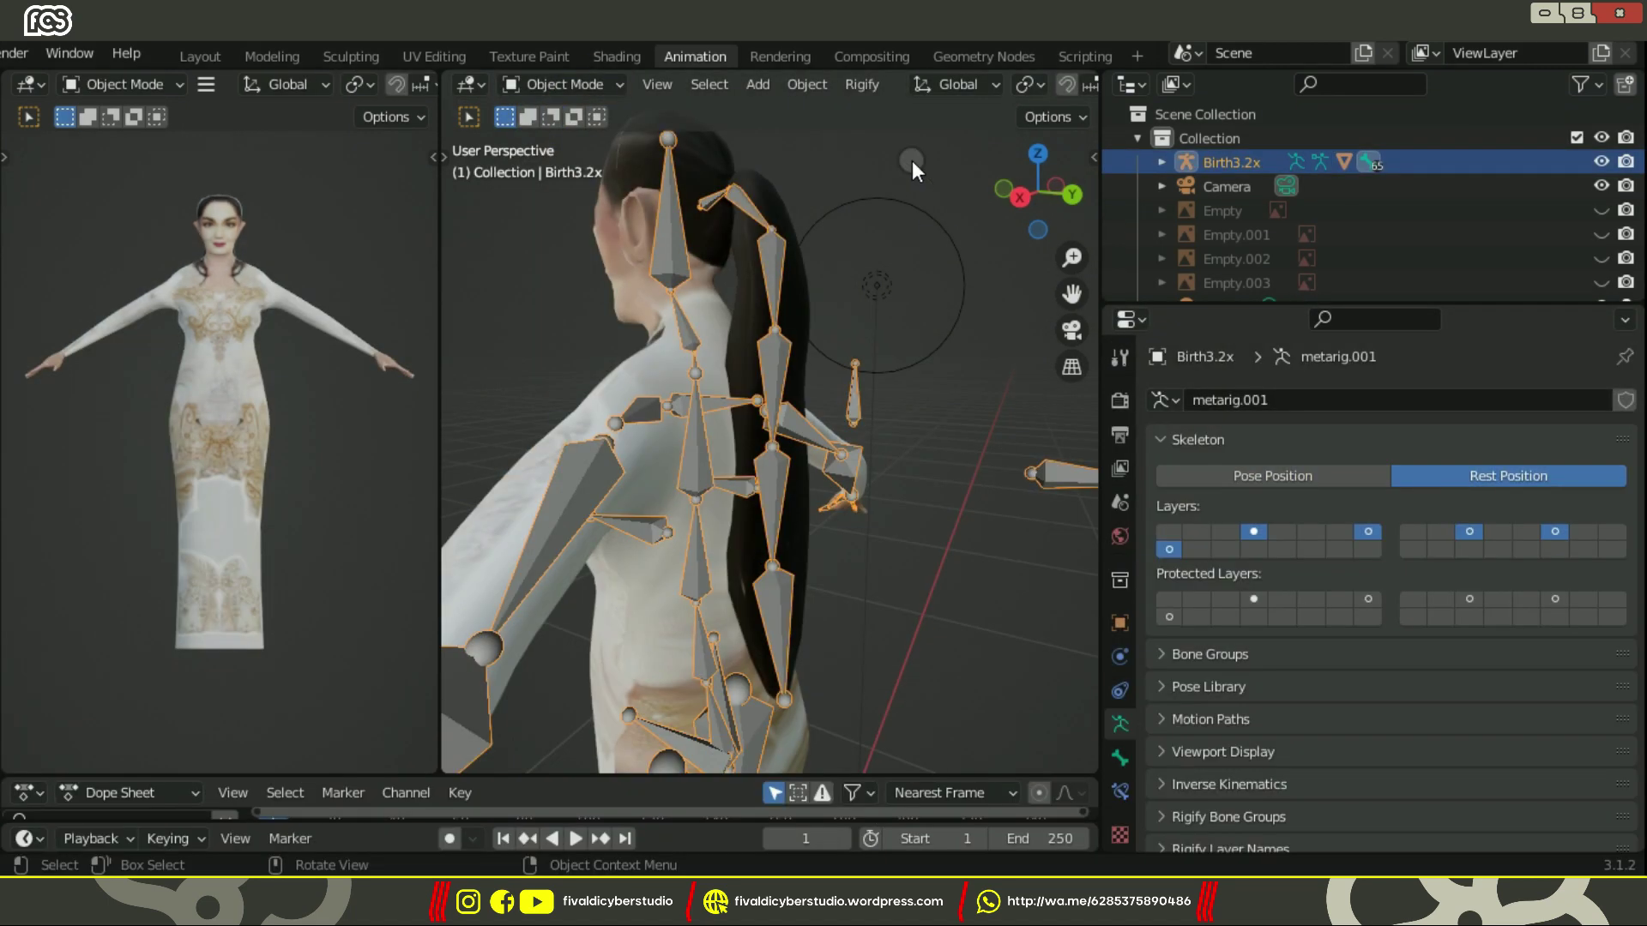
scroll(1329, 782, down, 3)
click(1349, 718)
Inspect the body mesh's vertex groups in Edit Mode alongside the named ponytail bones.
click(625, 162)
click(564, 85)
click(588, 137)
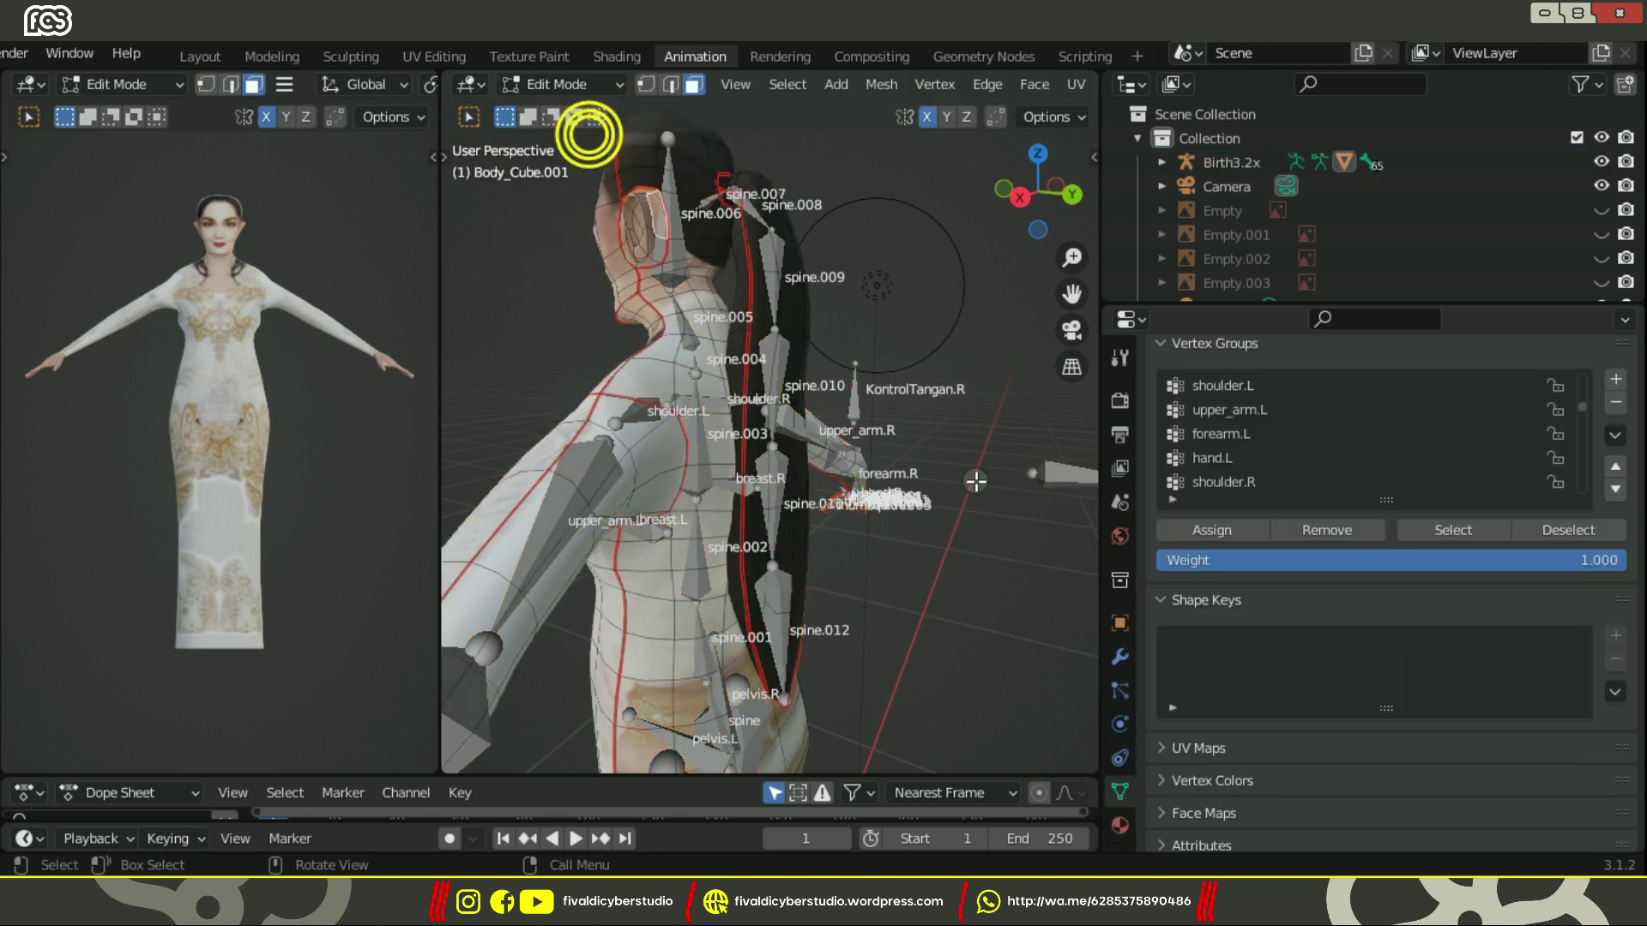
key(KP_3)
scroll(975, 477, up, 4)
shift+middle_drag(987, 283, 1002, 565)
scroll(884, 428, up, 2)
key(Tab)
Edit the armature, rename the first ponytail bone spine.007 as Rambut, and copy that name.
click(617, 323)
key(F2)
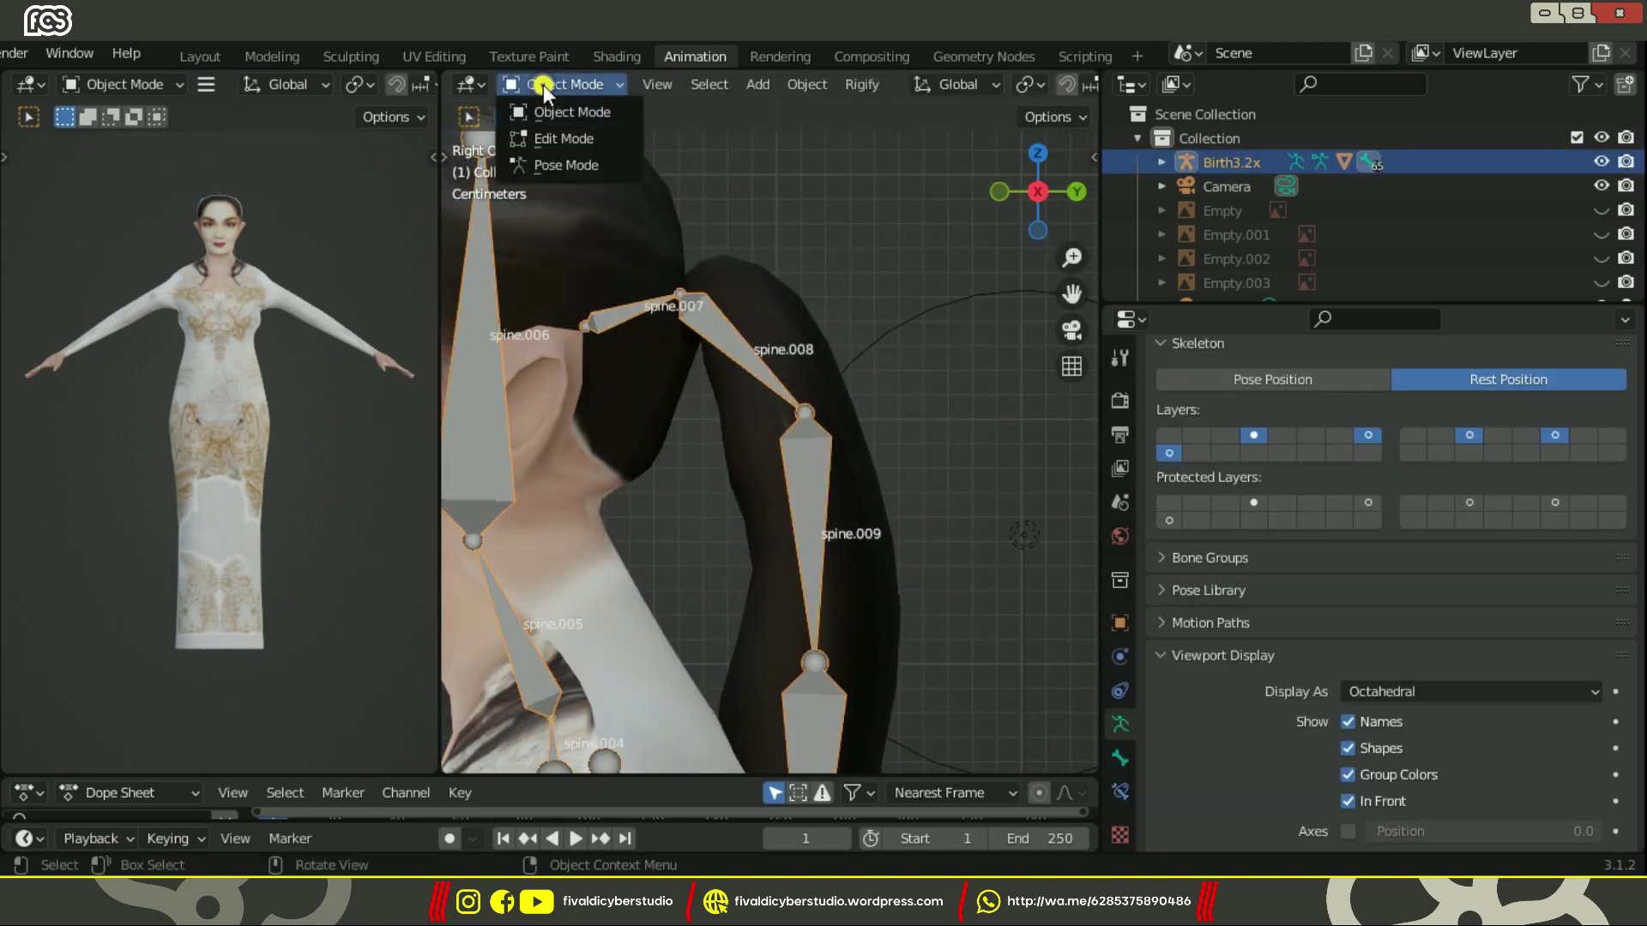
click(563, 138)
click(609, 323)
key(F2)
text(Ran)
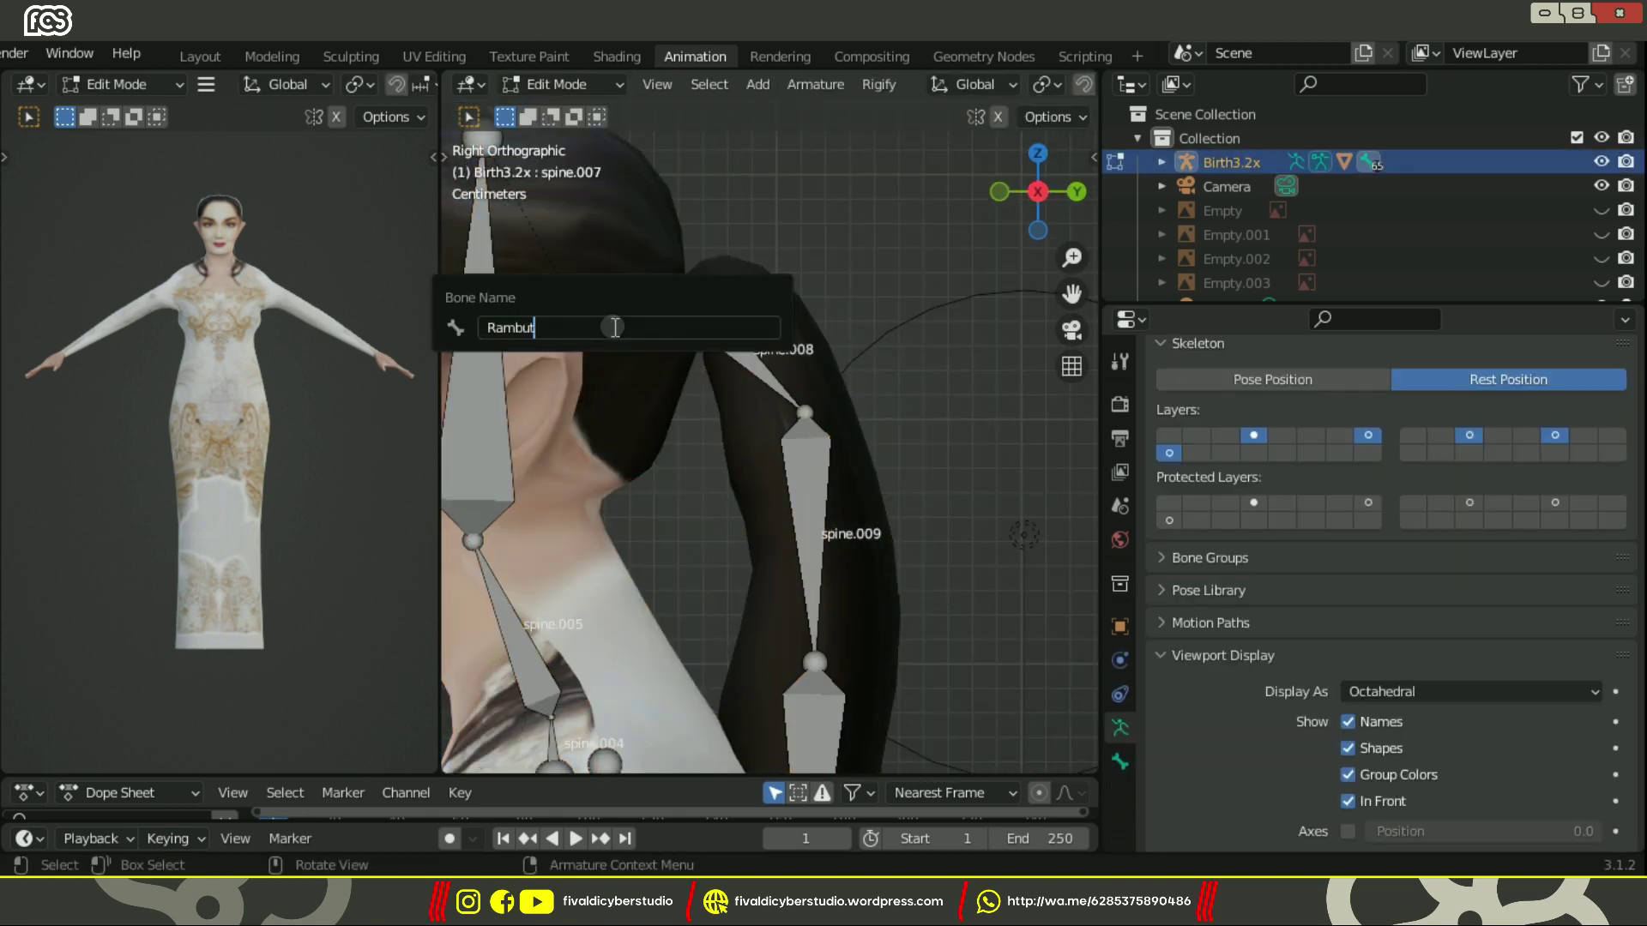
key(F2)
key(ctrl+c)
key(Return)
Rename the ponytail bones spine.008 and spine.009 with the copied name Rambut.
click(726, 332)
key(F2)
key(ctrl+v)
key(Return)
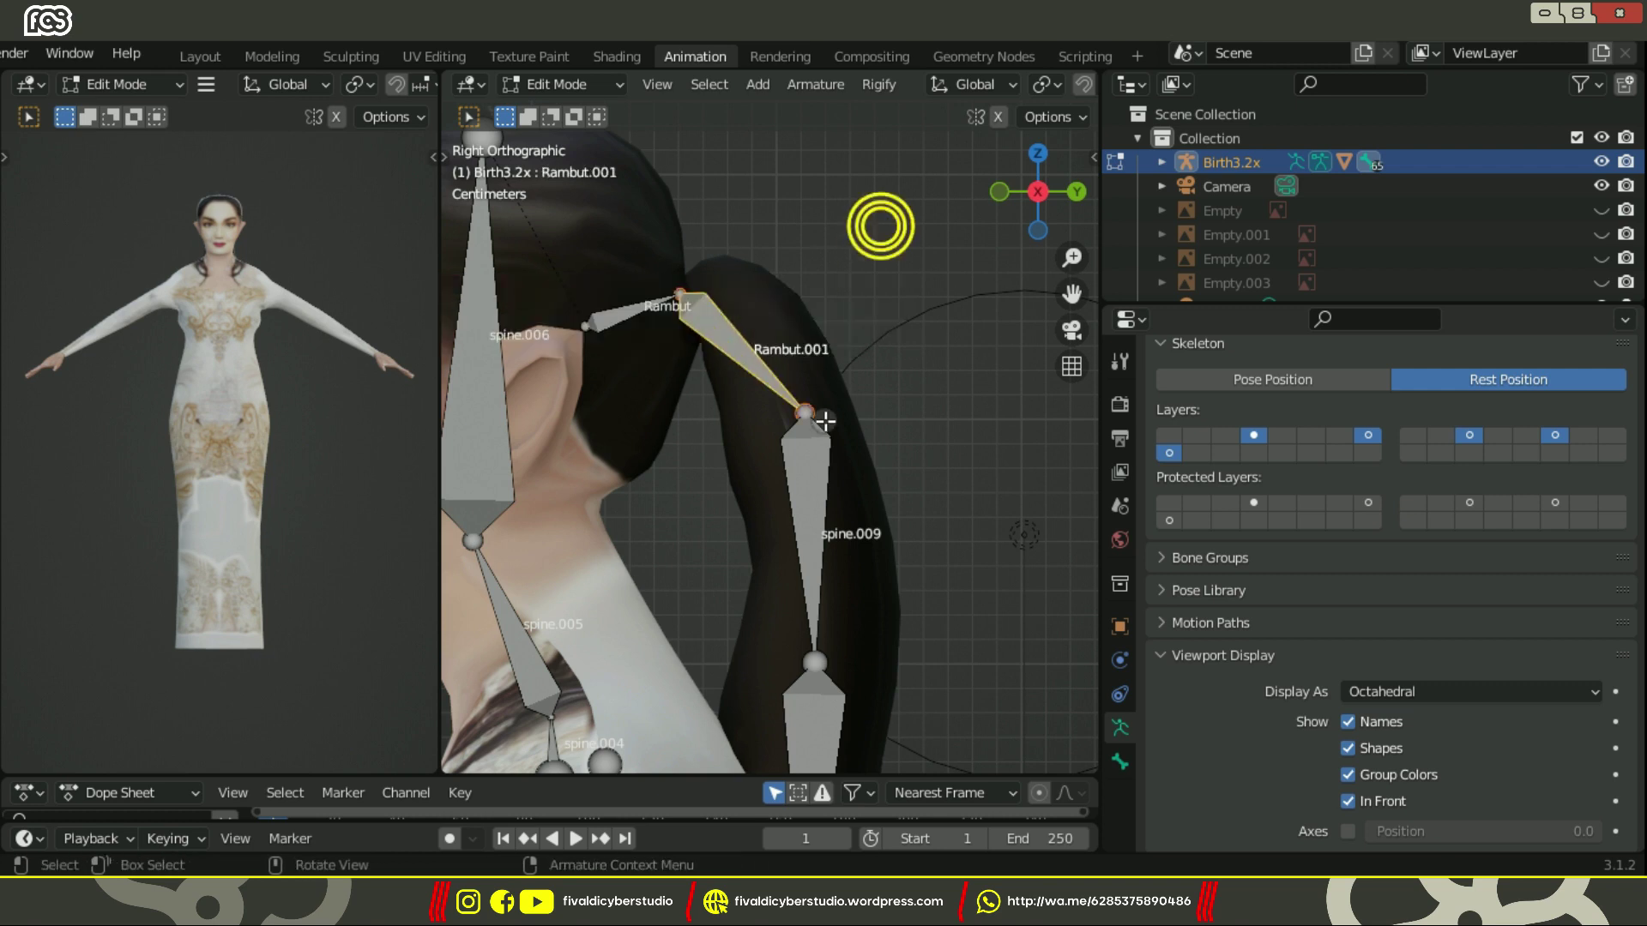
click(816, 465)
key(F2)
key(ctrl+v)
key(Return)
Rename the remaining ponytail bones down to spine.012 with the copied name Rambut.
shift+middle_drag(806, 703, 757, 364)
click(756, 394)
key(F2)
key(ctrl+v)
key(Return)
key(F2)
key(ctrl+v)
key(Return)
click(687, 522)
key(F2)
key(ctrl+v)
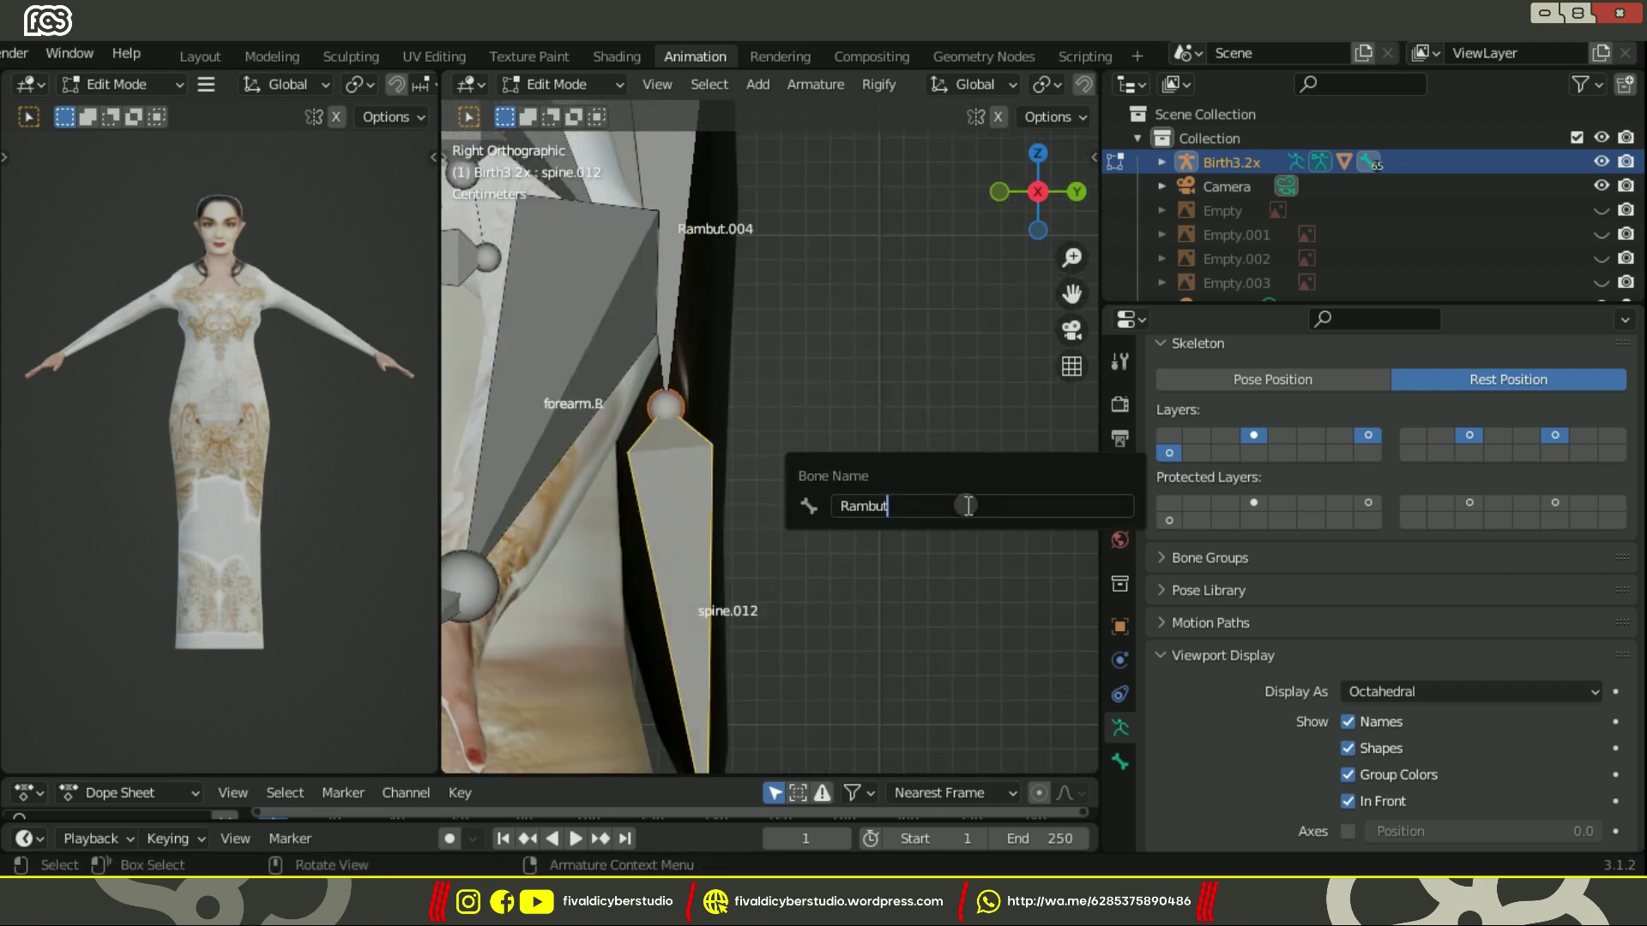
key(Return)
Leave armature editing and open the body mesh in Edit Mode with its vertex groups shown.
key(Tab)
click(909, 476)
click(688, 288)
click(1252, 458)
click(564, 85)
click(564, 138)
Limit the Rambut.004 vertex group to the ponytail faces around its bone by removing every other part of the body mesh.
scroll(857, 498, down, 2)
middle_drag(913, 514, 866, 461)
middle_drag(866, 460, 905, 465)
click(1230, 433)
middle_drag(1047, 526, 880, 455)
key(KP_1)
key(ctrl+KP_1)
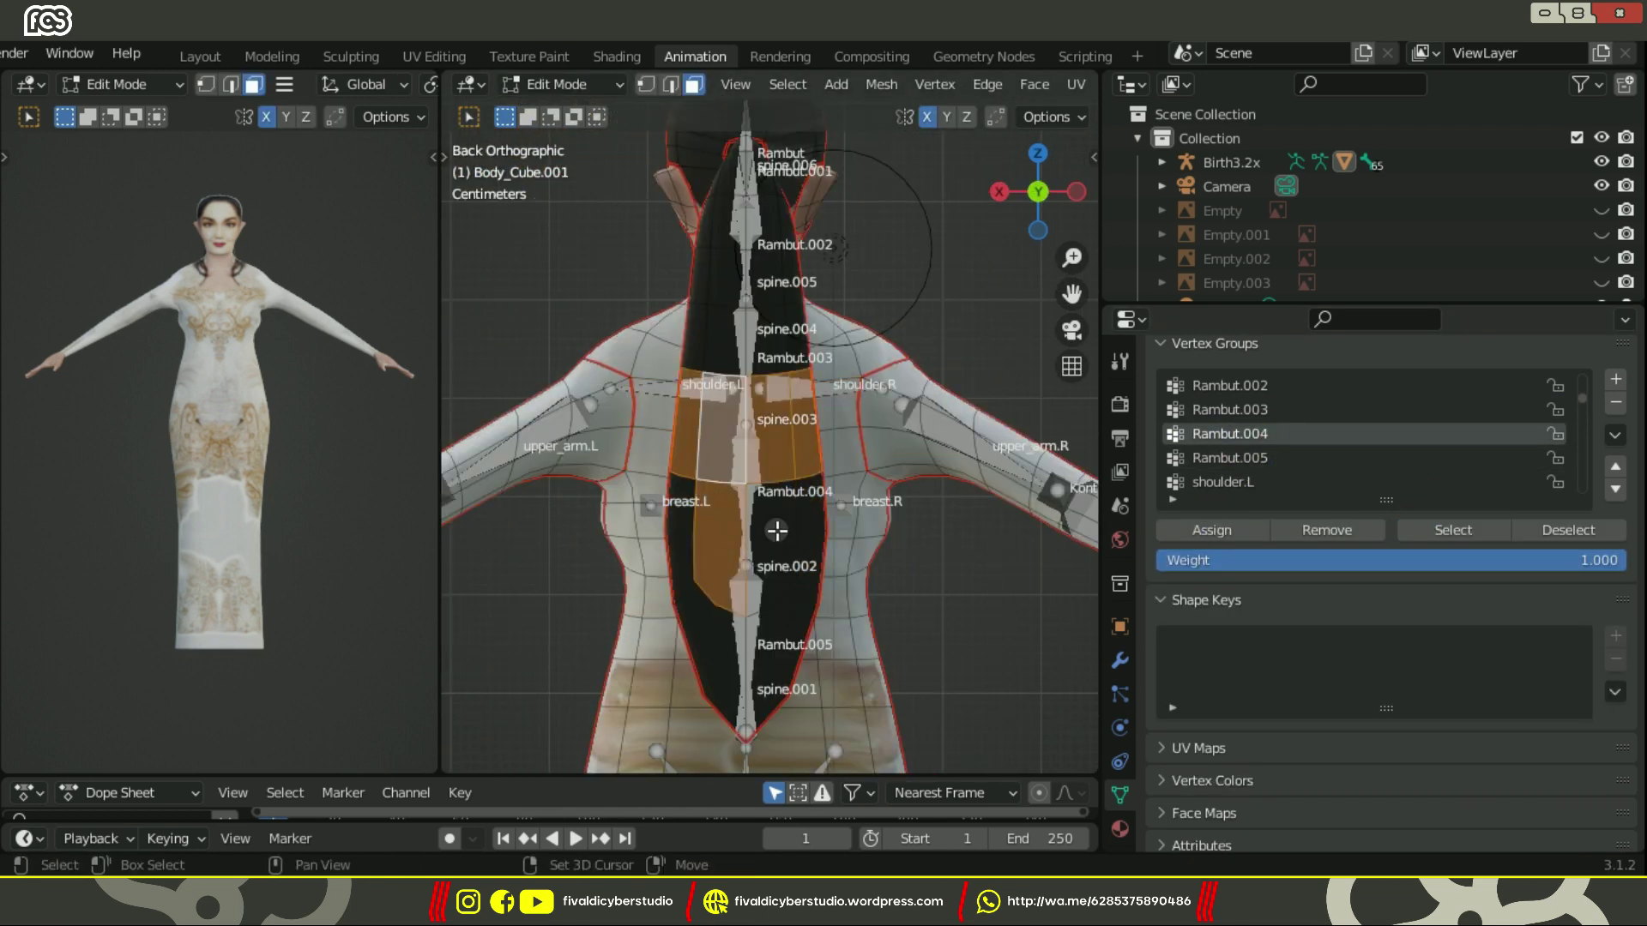
key(ctrl+i)
click(1310, 530)
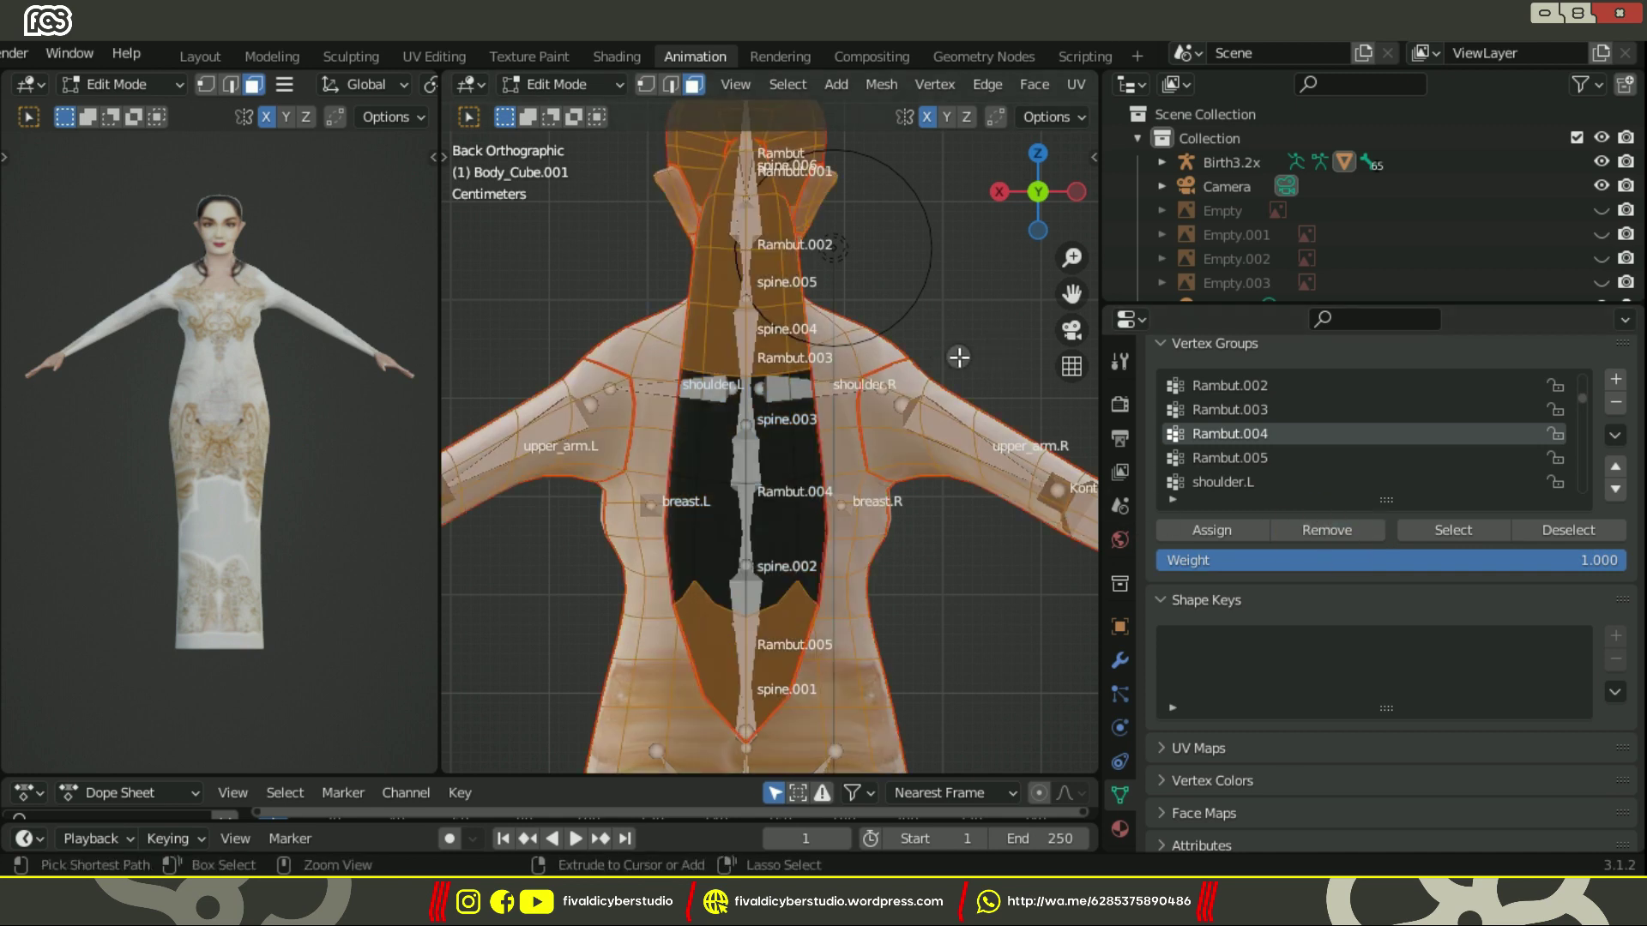
Limit the Rambut.003 vertex group to the neighbouring ponytail face loops by removing the inverted selection, and clear the selection.
key(ctrl+i)
key(alt+a)
click(1230, 409)
click(1420, 536)
middle_drag(896, 386, 907, 408)
shift+middle_drag(941, 352, 992, 416)
alt+click(820, 498)
alt+shift+click(760, 353)
key(ctrl+i)
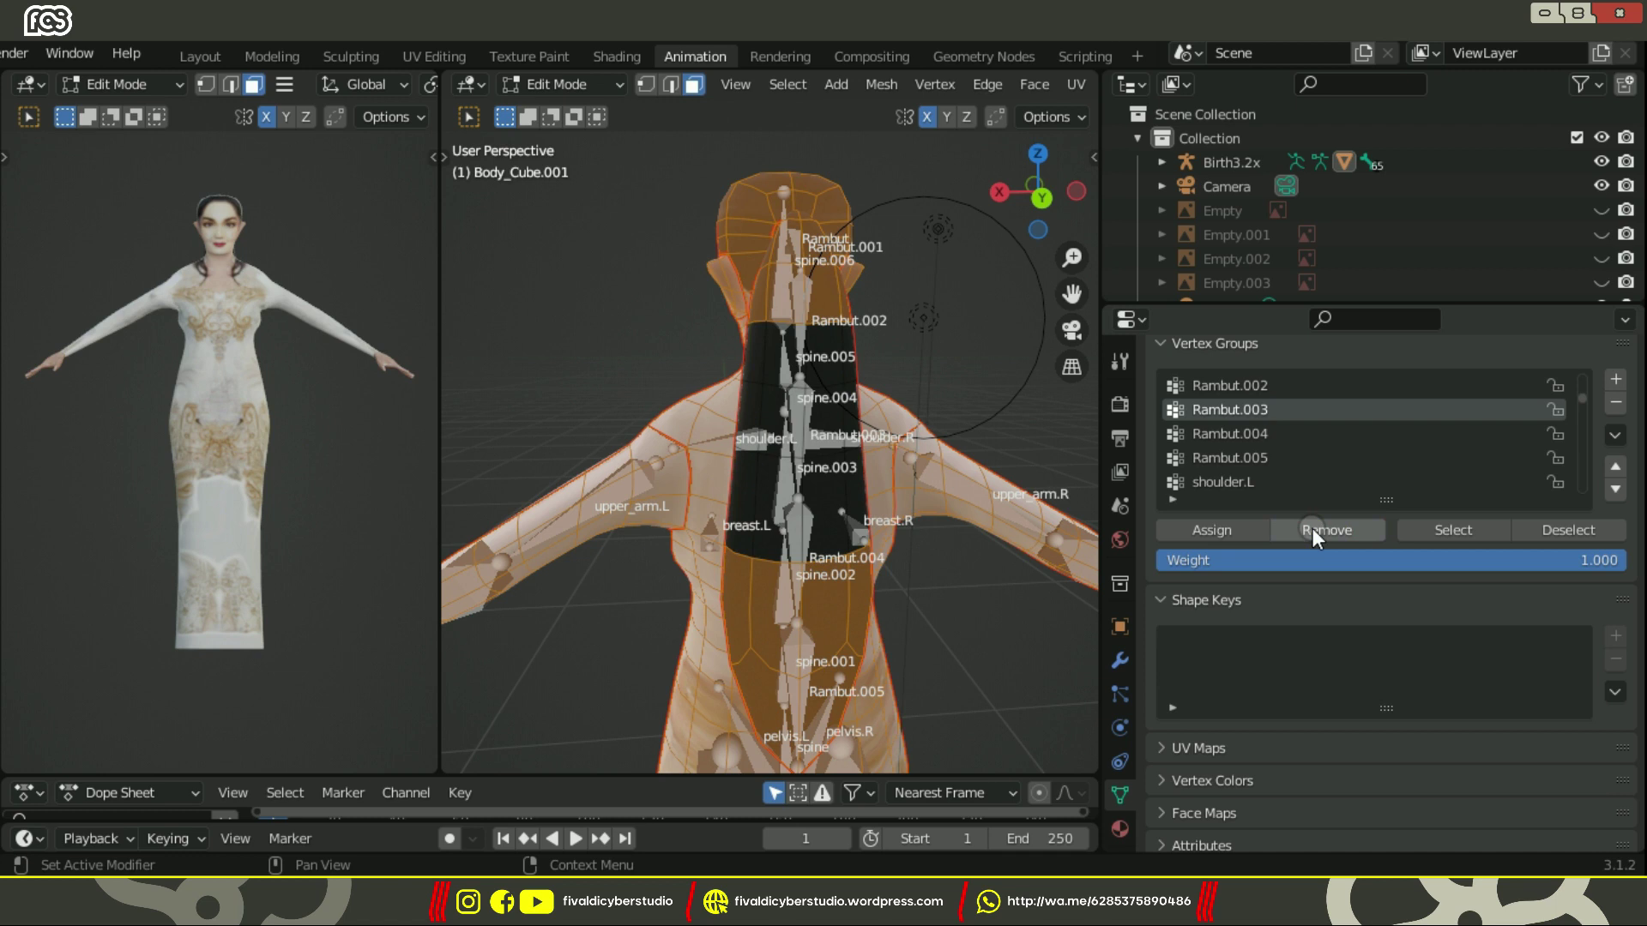
key(alt+a)
Set the armature to Pose Position and swing the ponytail bones out behind the head in the right side view.
click(557, 84)
click(562, 113)
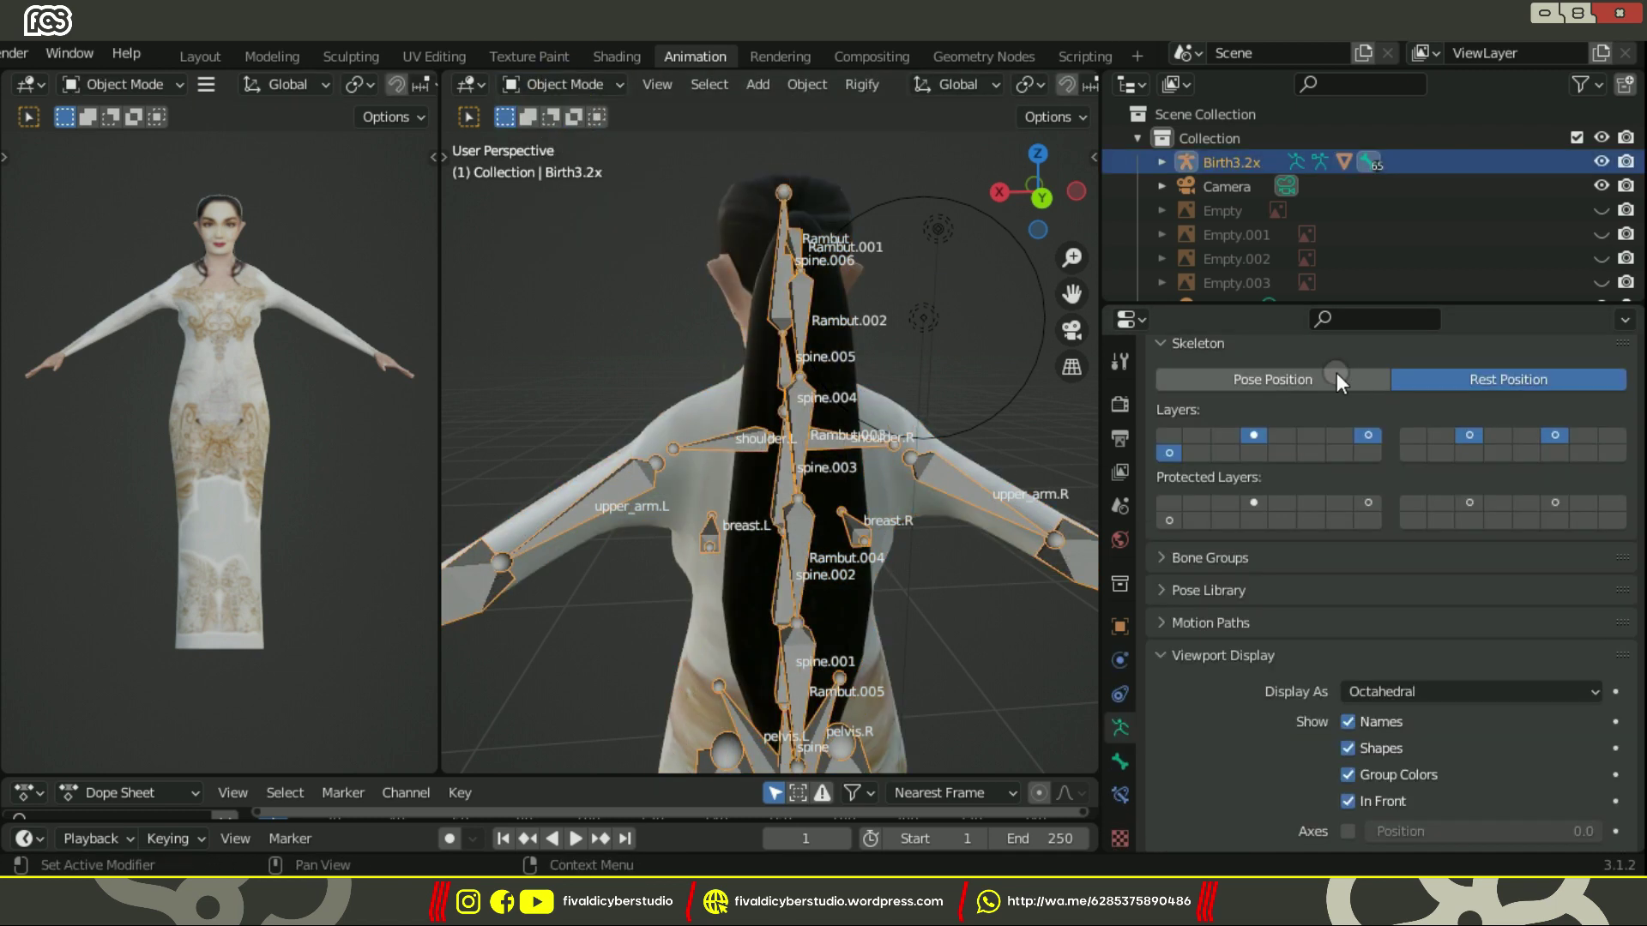
key(KP_3)
click(609, 170)
key(r)
click(937, 445)
key(r)
click(982, 441)
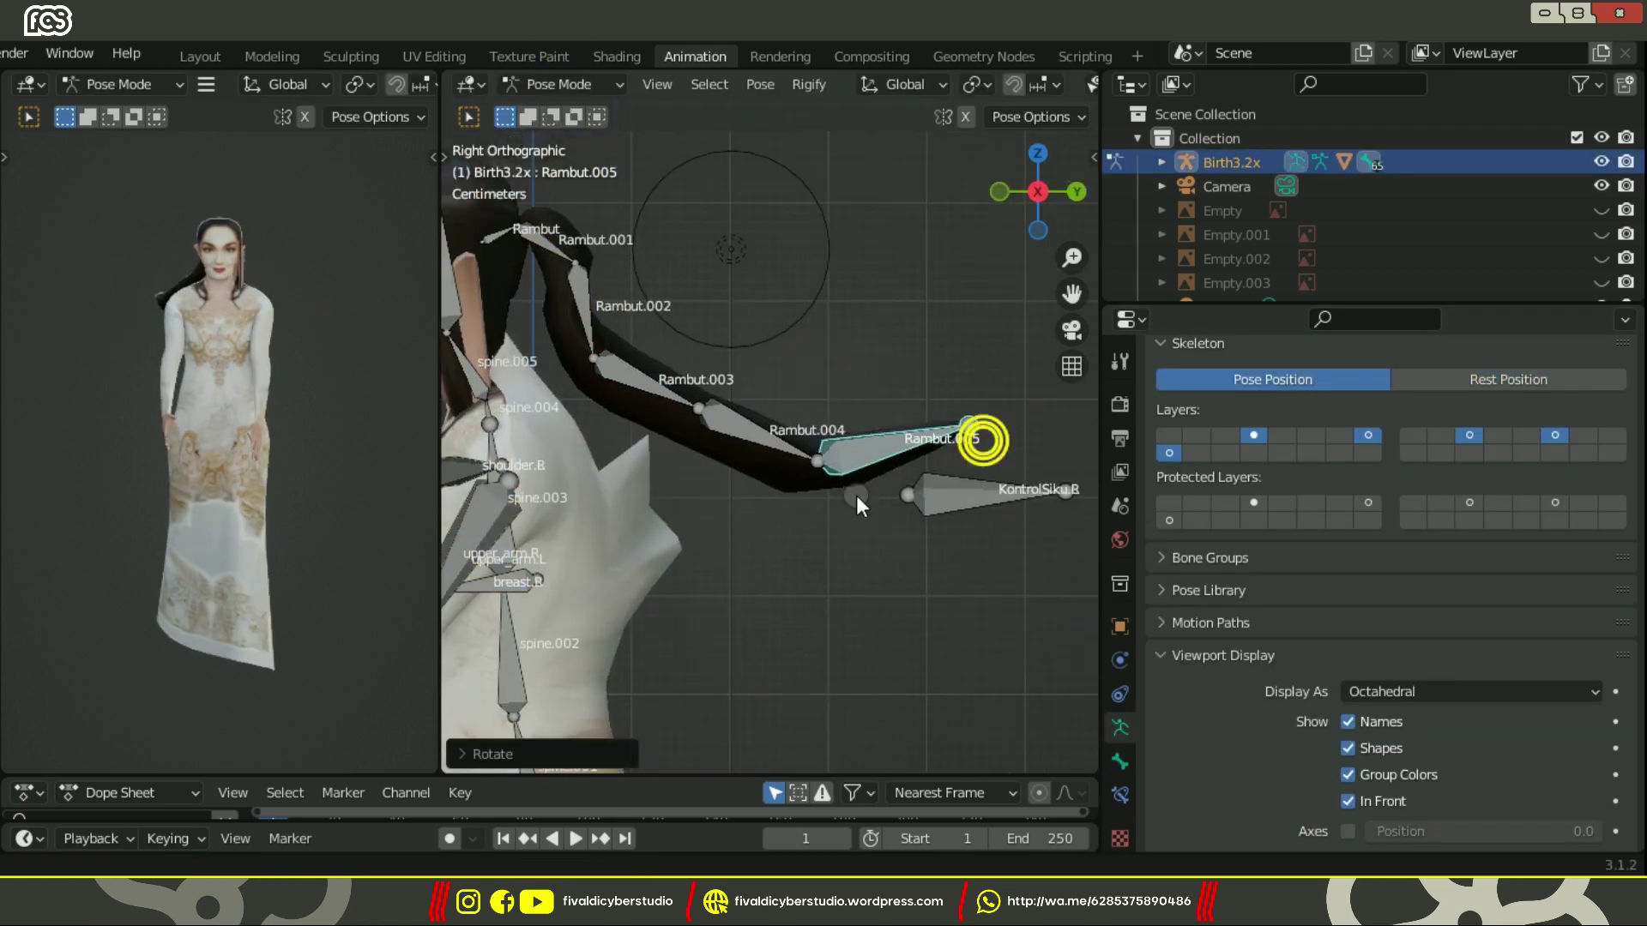
Curl the end of the ponytail further upward and rotate the Rambut.001 bone.
key(r)
click(934, 420)
key(r)
click(914, 475)
click(675, 332)
key(r)
click(713, 310)
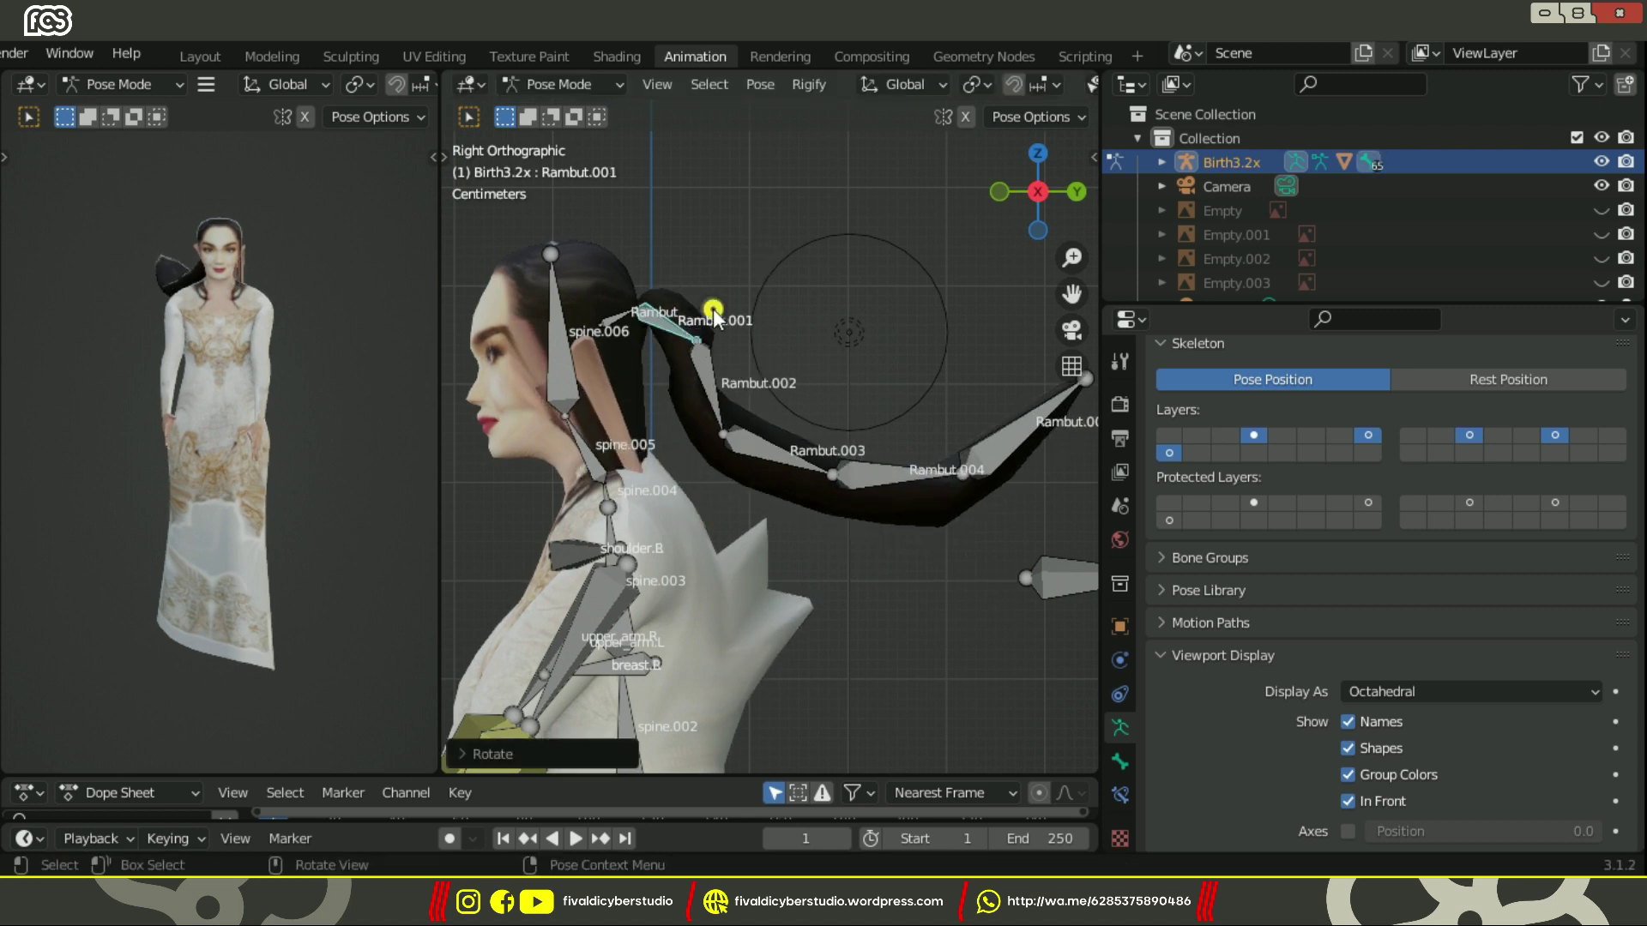
Reopen the body mesh in Edit Mode, select a vertex group's faces and reassign them to correct the stretched back.
click(562, 84)
click(568, 113)
click(729, 404)
click(559, 83)
click(572, 136)
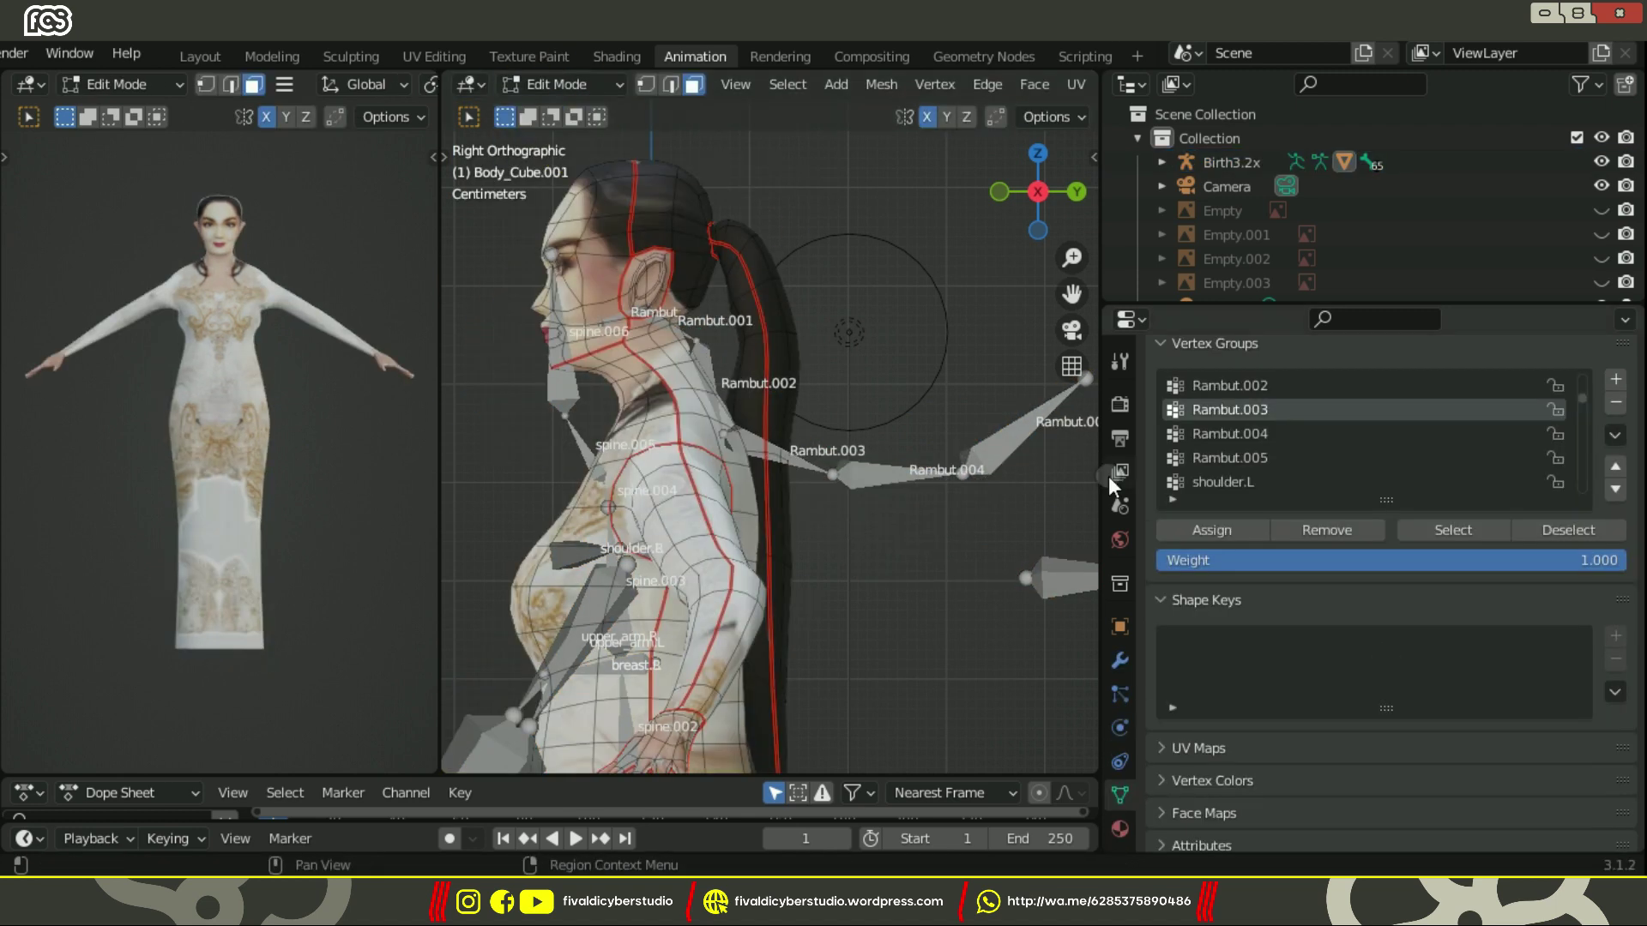
scroll(1260, 437, down, 1)
click(1254, 434)
click(1453, 530)
middle_drag(754, 478, 930, 517)
scroll(861, 499, up, 1)
click(1185, 534)
Return the armature to Pose Mode and examine the spike on the back around the spine.003 bone.
click(576, 85)
click(581, 112)
key(KP_3)
click(836, 377)
shift+middle_drag(835, 379, 836, 465)
click(562, 87)
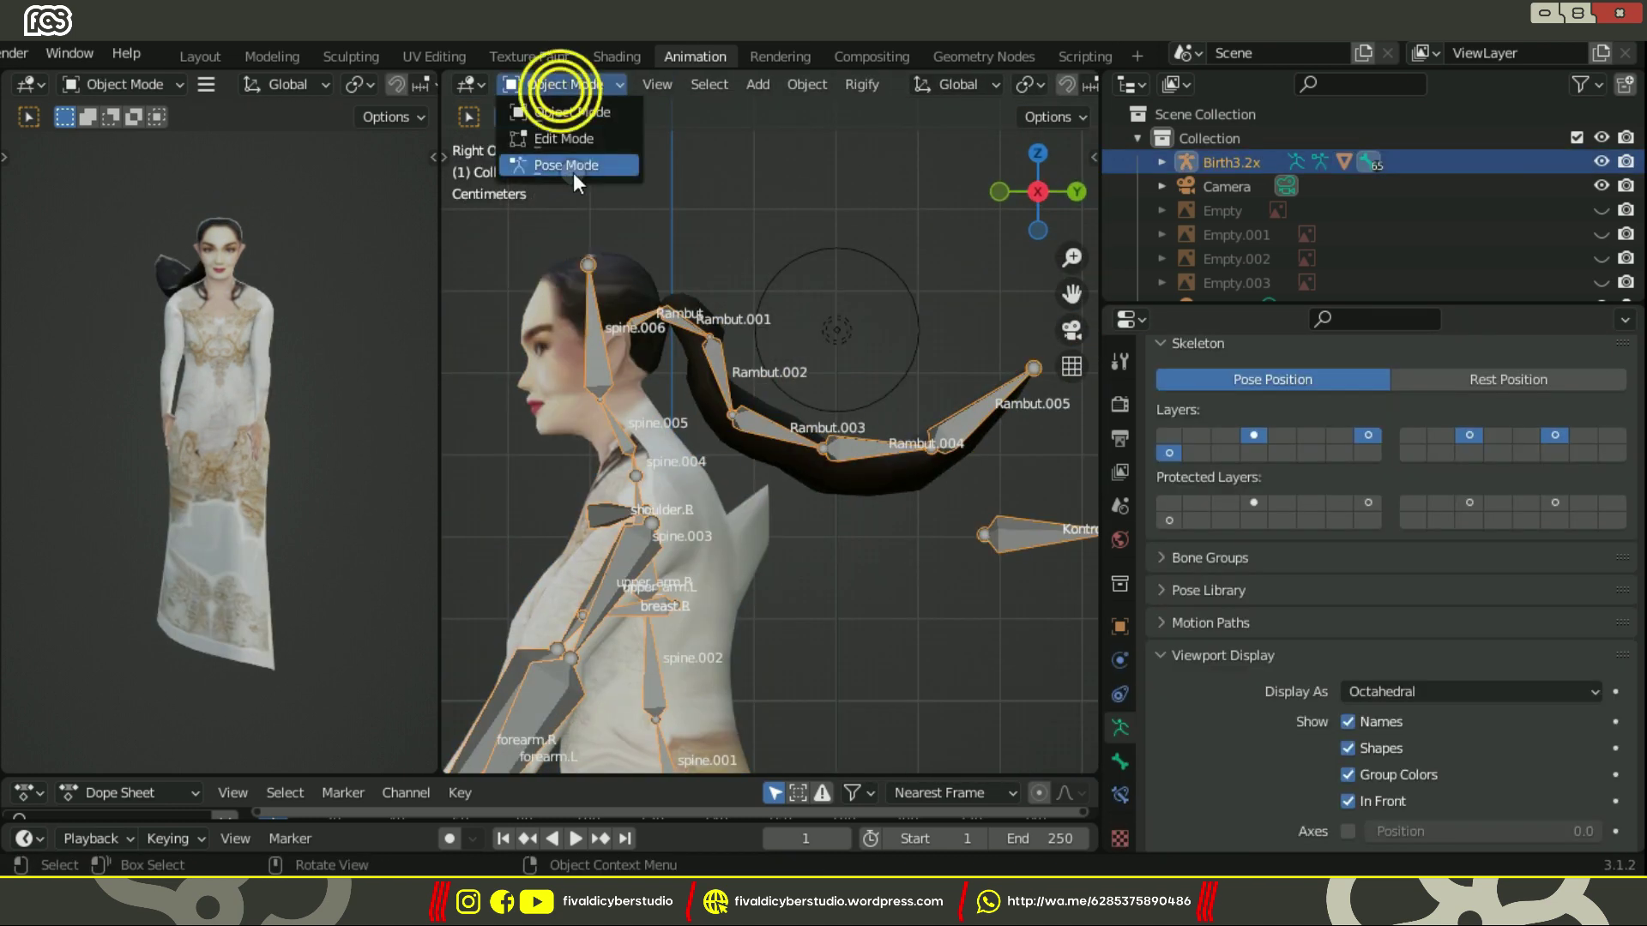
click(573, 168)
click(779, 429)
key(r)
middle_drag(791, 401, 781, 541)
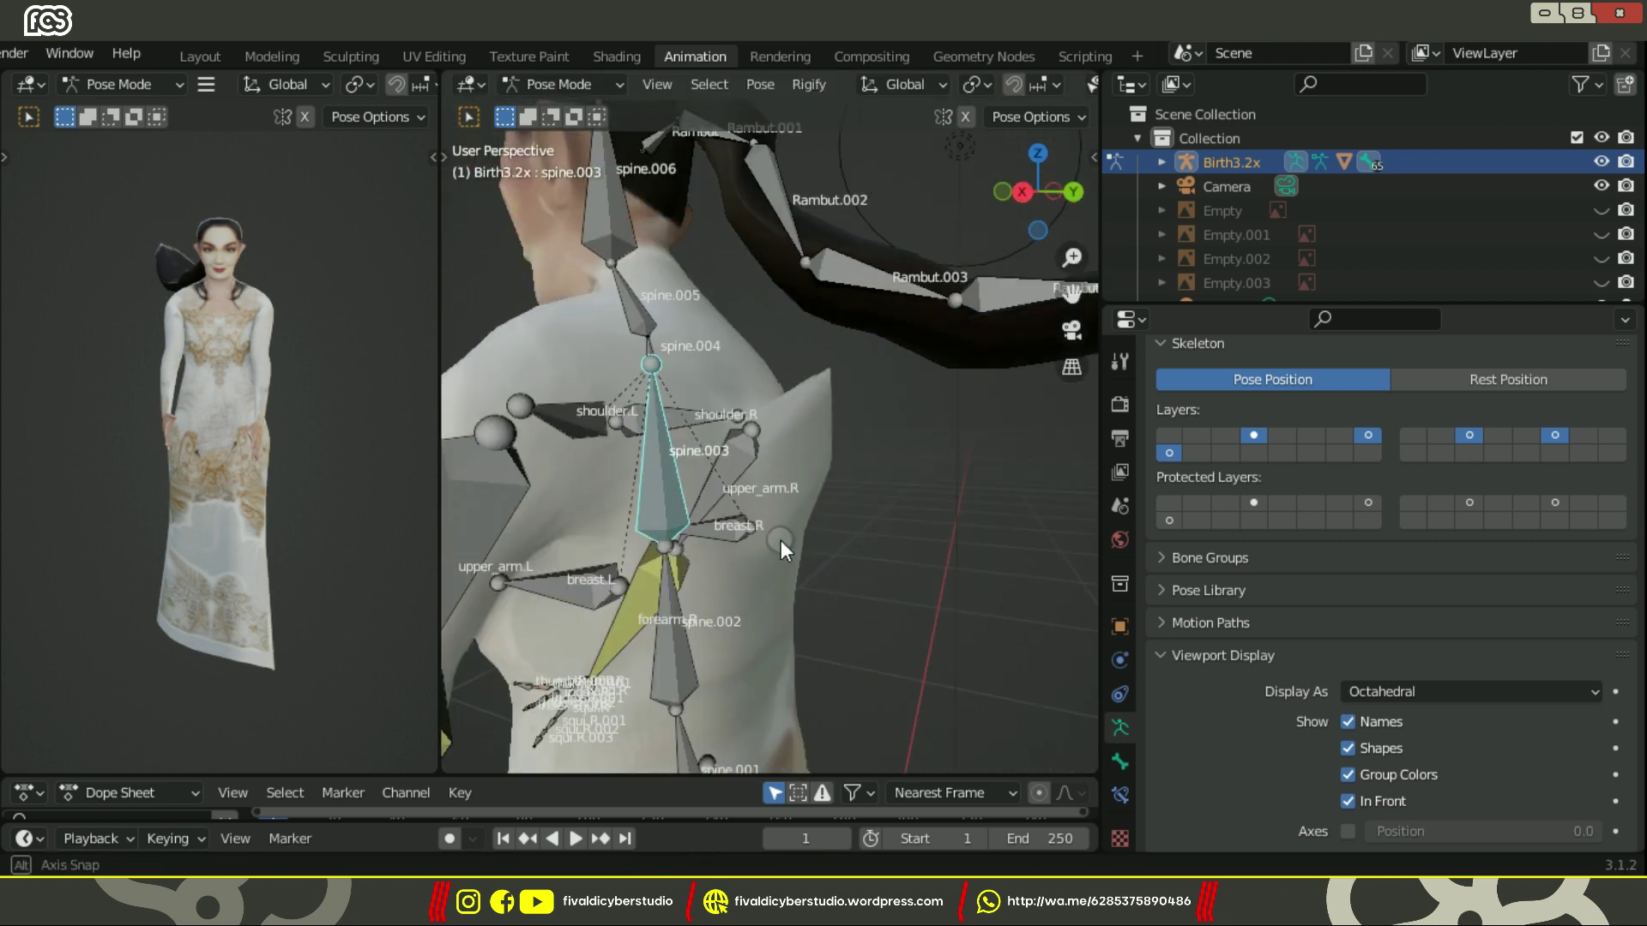
Open the body mesh in Edit Mode and select the vertices of the spine.003 vertex group.
click(562, 84)
click(572, 114)
click(755, 420)
click(1236, 413)
click(564, 85)
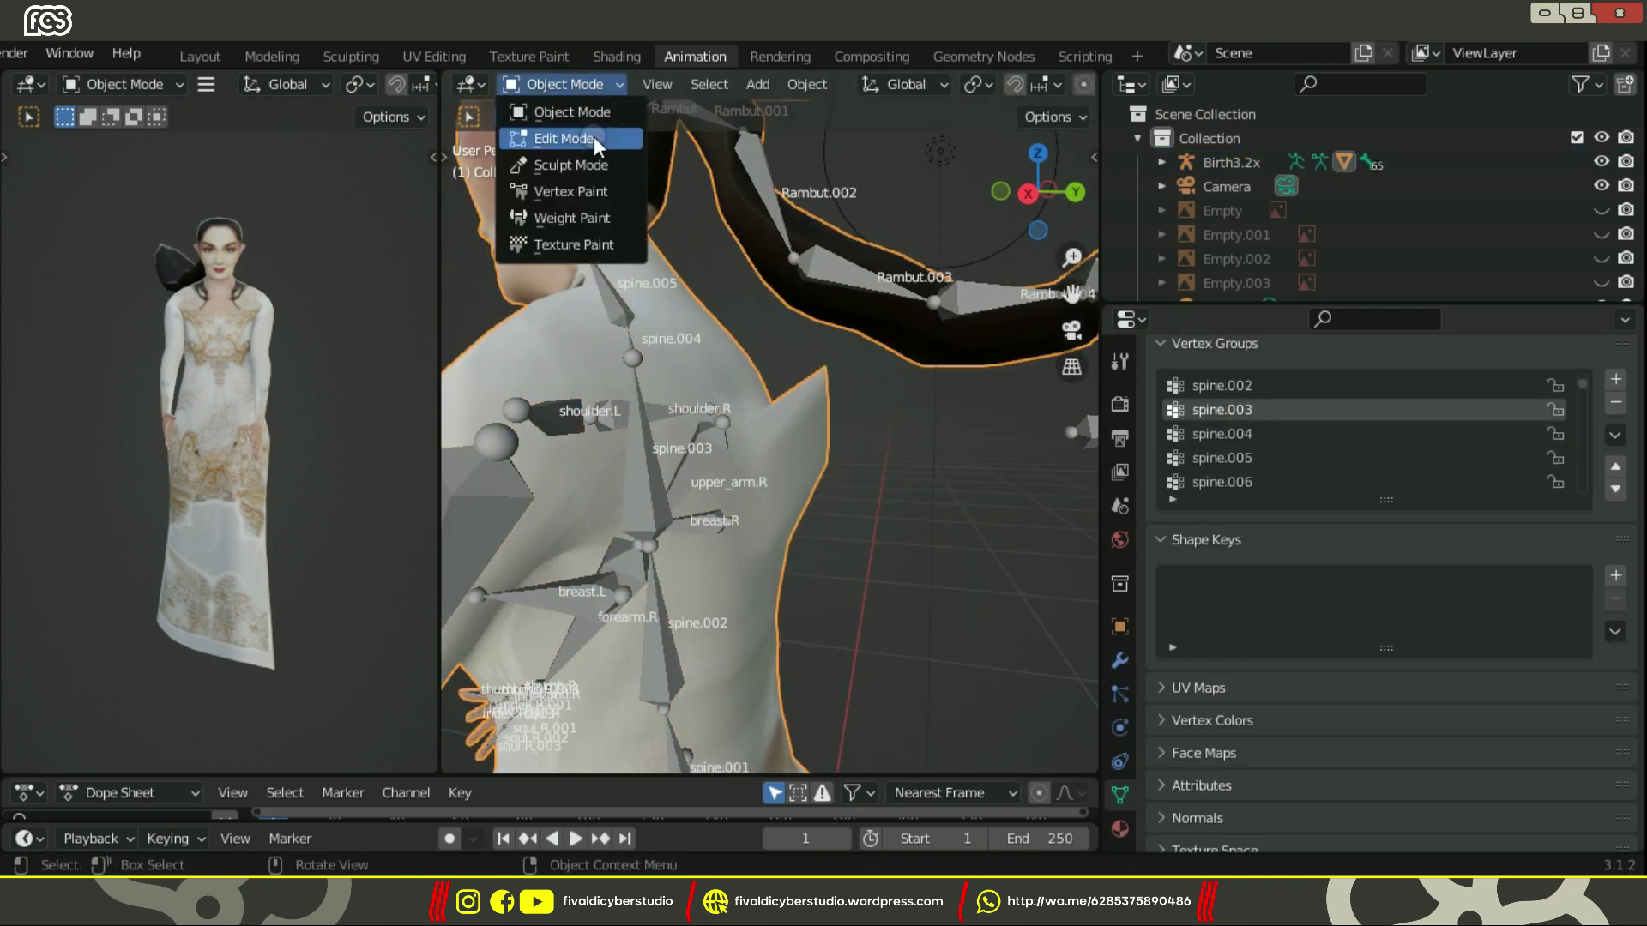
click(594, 139)
scroll(823, 446, down, 2)
click(1467, 532)
Compare the areas of the spine.002 and spine.003 vertex groups and turn on X-ray display.
middle_drag(794, 549, 1004, 481)
click(1244, 386)
click(1450, 530)
click(1244, 410)
click(1449, 531)
mouse_move(849, 554)
middle_down()
mouse_move(586, 553)
mouse_move(1063, 528)
mouse_move(810, 515)
mouse_move(906, 495)
middle_up()
key(z)
key(alt+z)
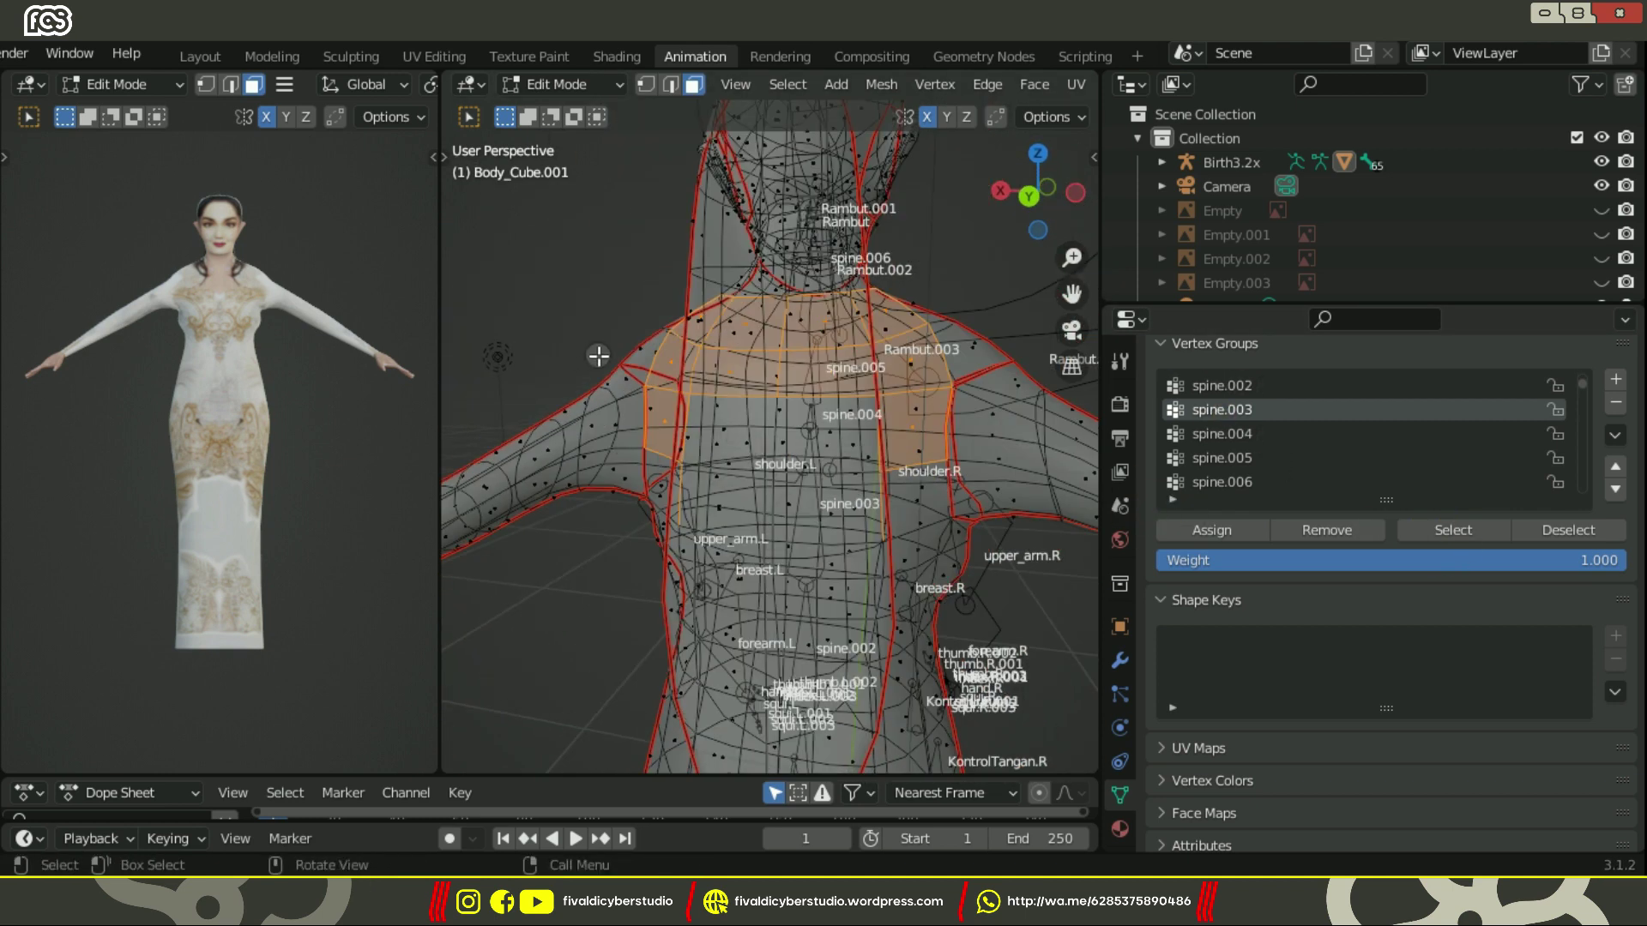
Remove the horizontal band of back faces between the shoulders from the spine.003 vertex group, and reselect the group.
scroll(741, 429, up, 2)
click(619, 417)
shift+click(705, 421)
shift+click(861, 426)
shift+click(997, 414)
shift+click(993, 321)
key(ctrl+z)
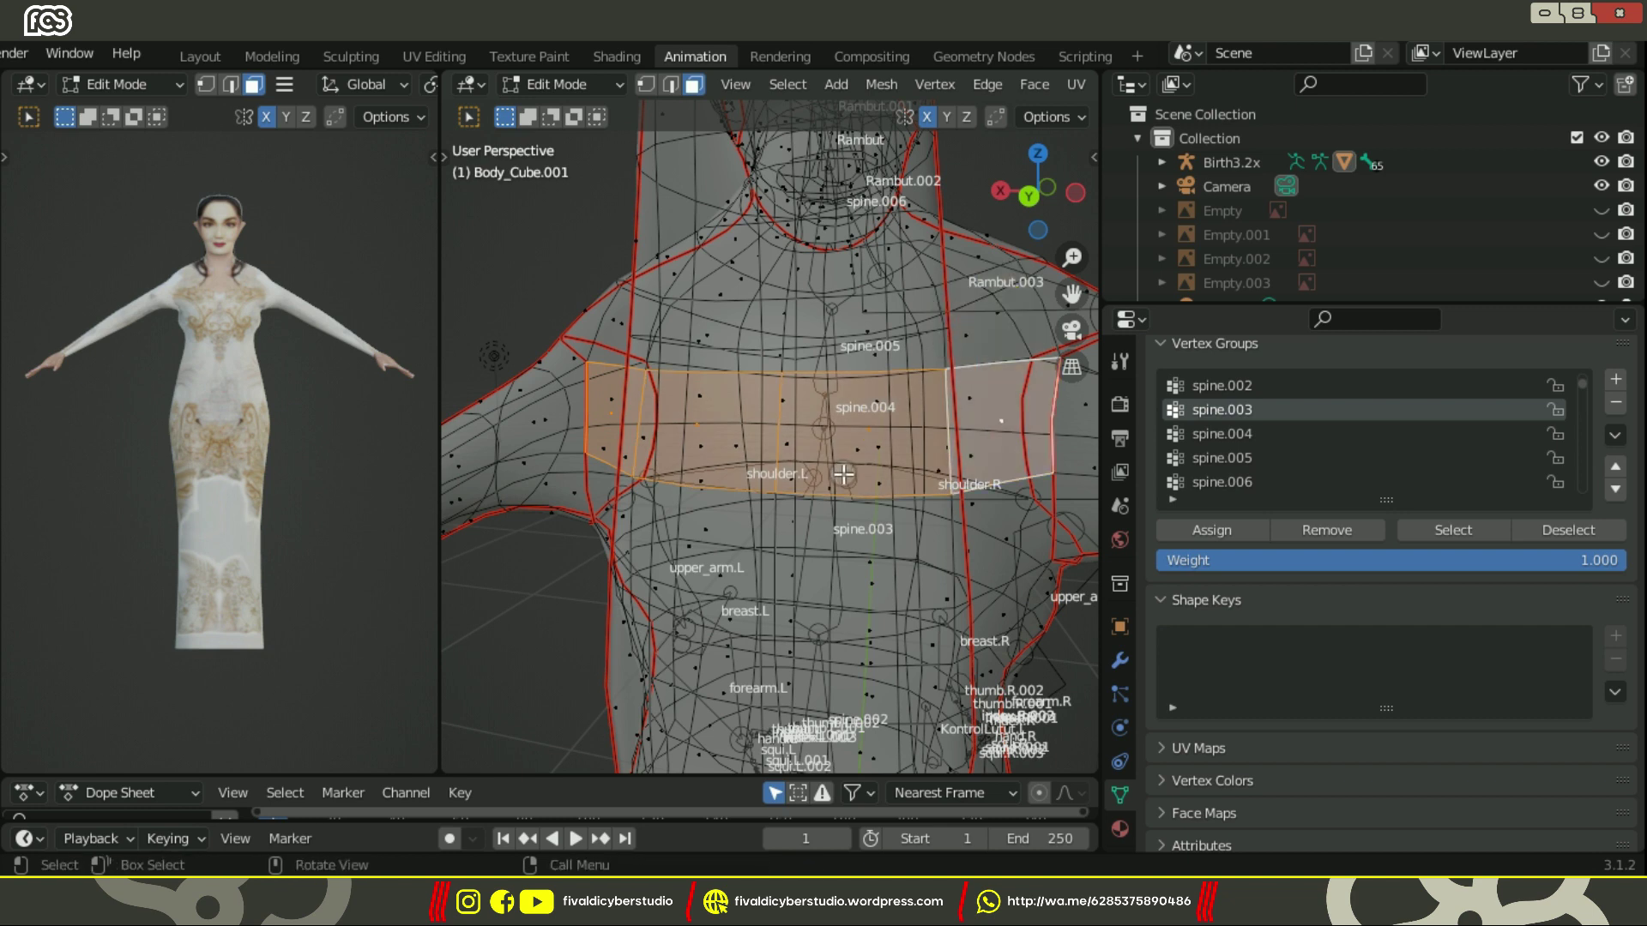
click(1329, 529)
click(1453, 529)
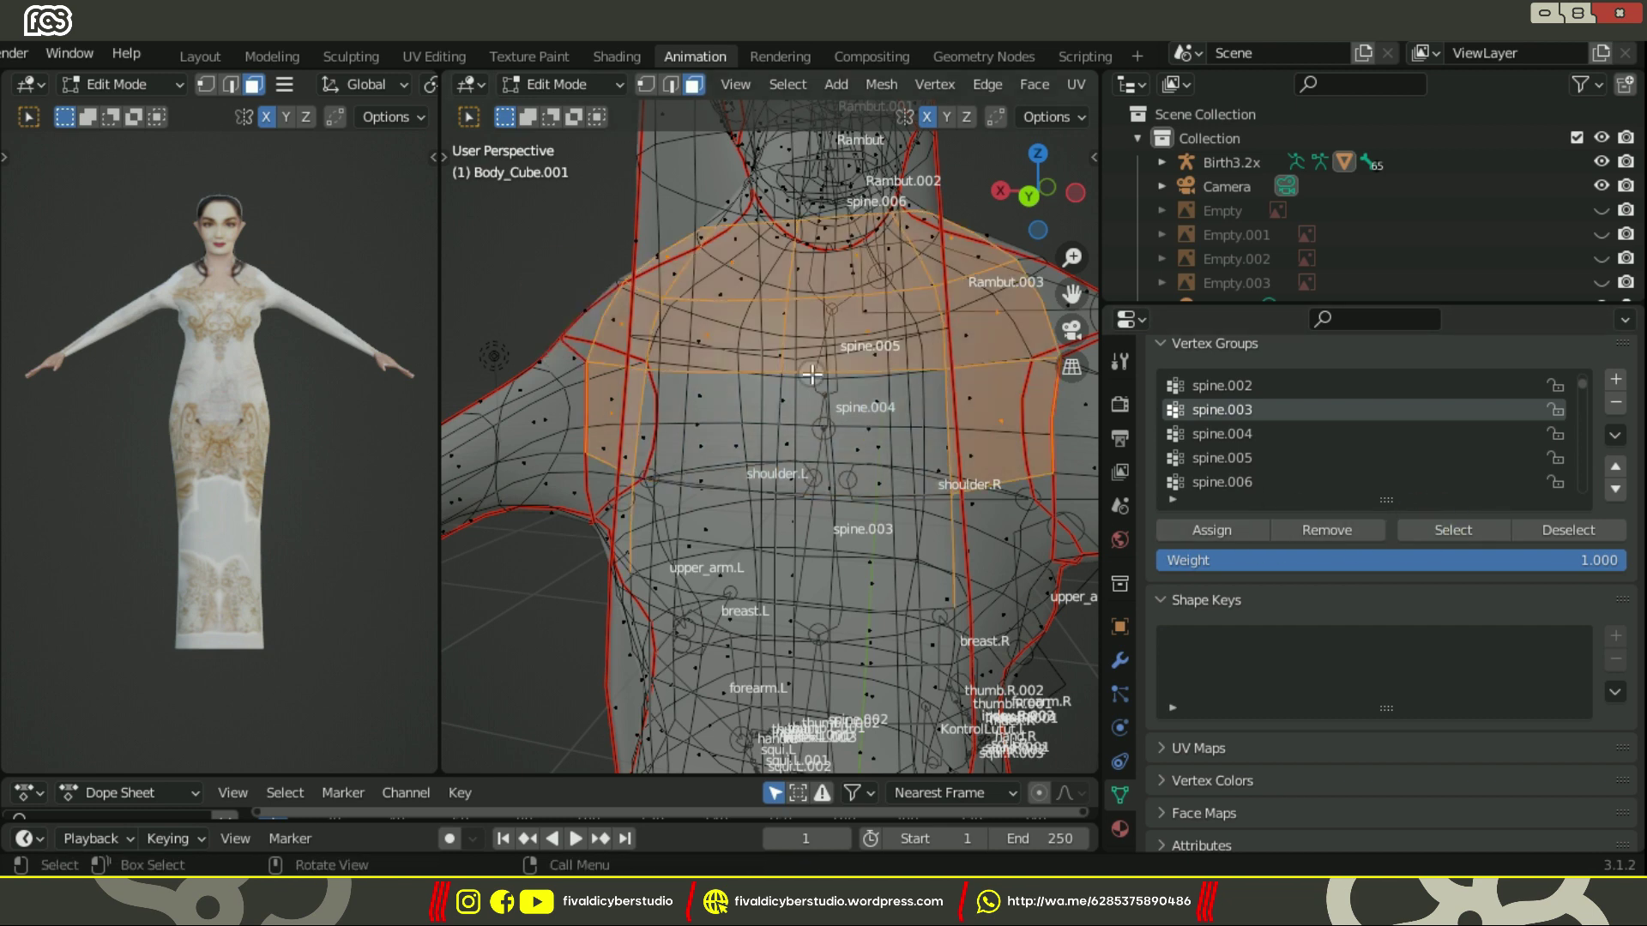
Try selecting individual faces of the spine.003 area across the upper back.
click(635, 345)
key(ctrl+z)
shift+click(730, 258)
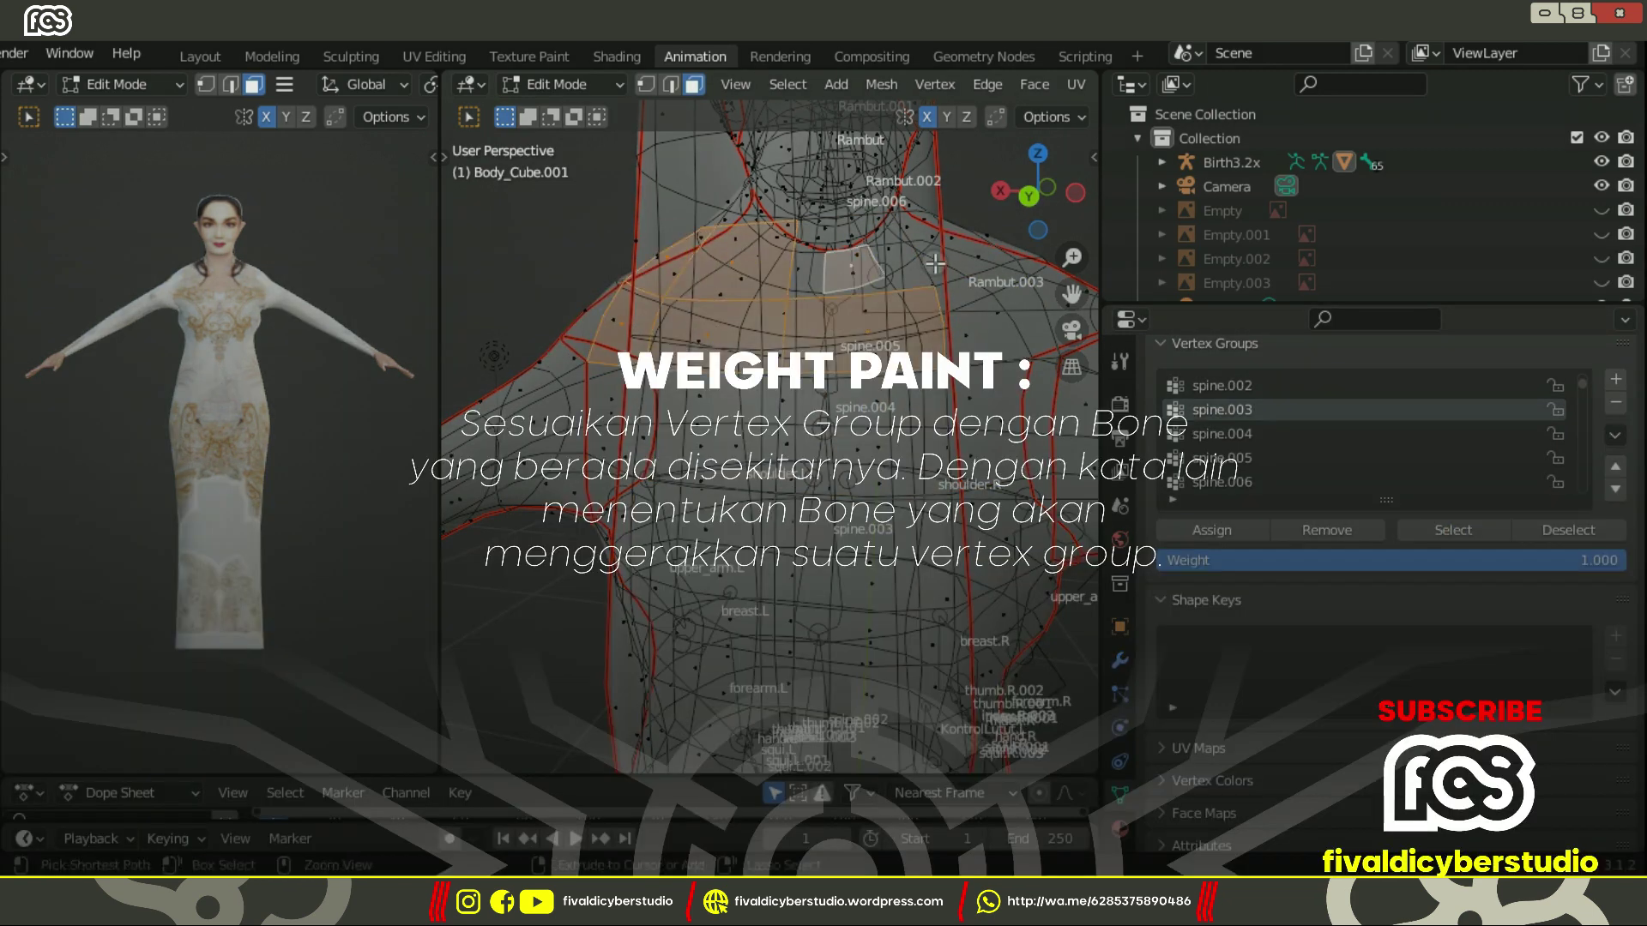
ctrl+click(994, 302)
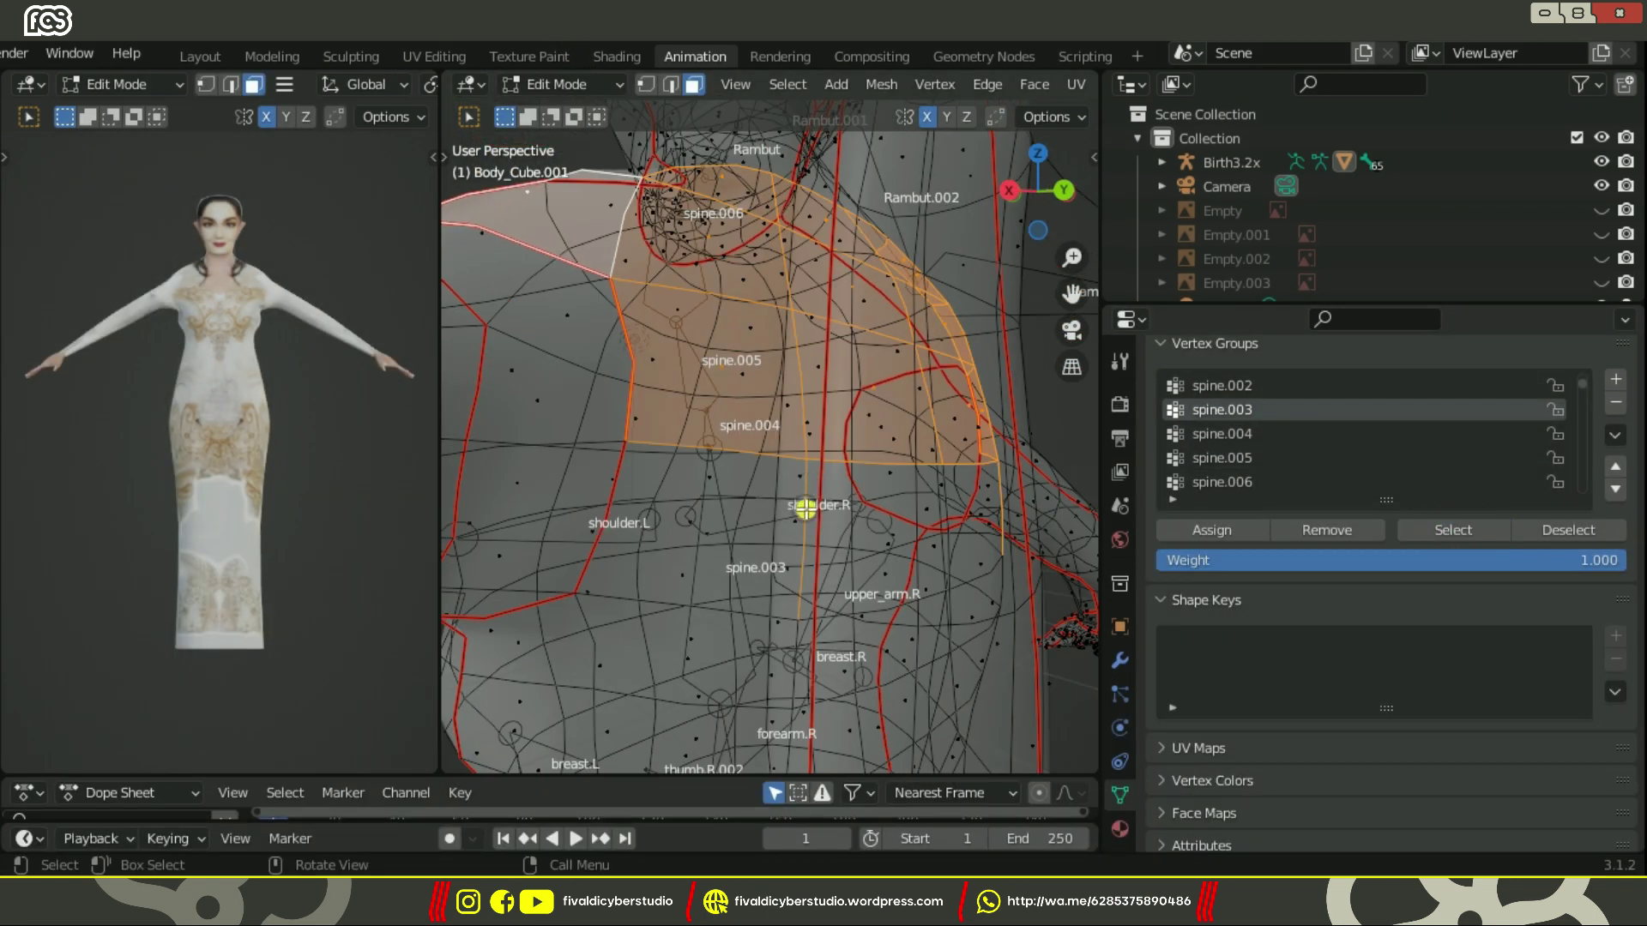
Select the single vertical edge on the character's right back in edge selection and remove it from the spine.003 group.
click(805, 509)
key(2)
click(772, 401)
middle_drag(816, 569, 782, 632)
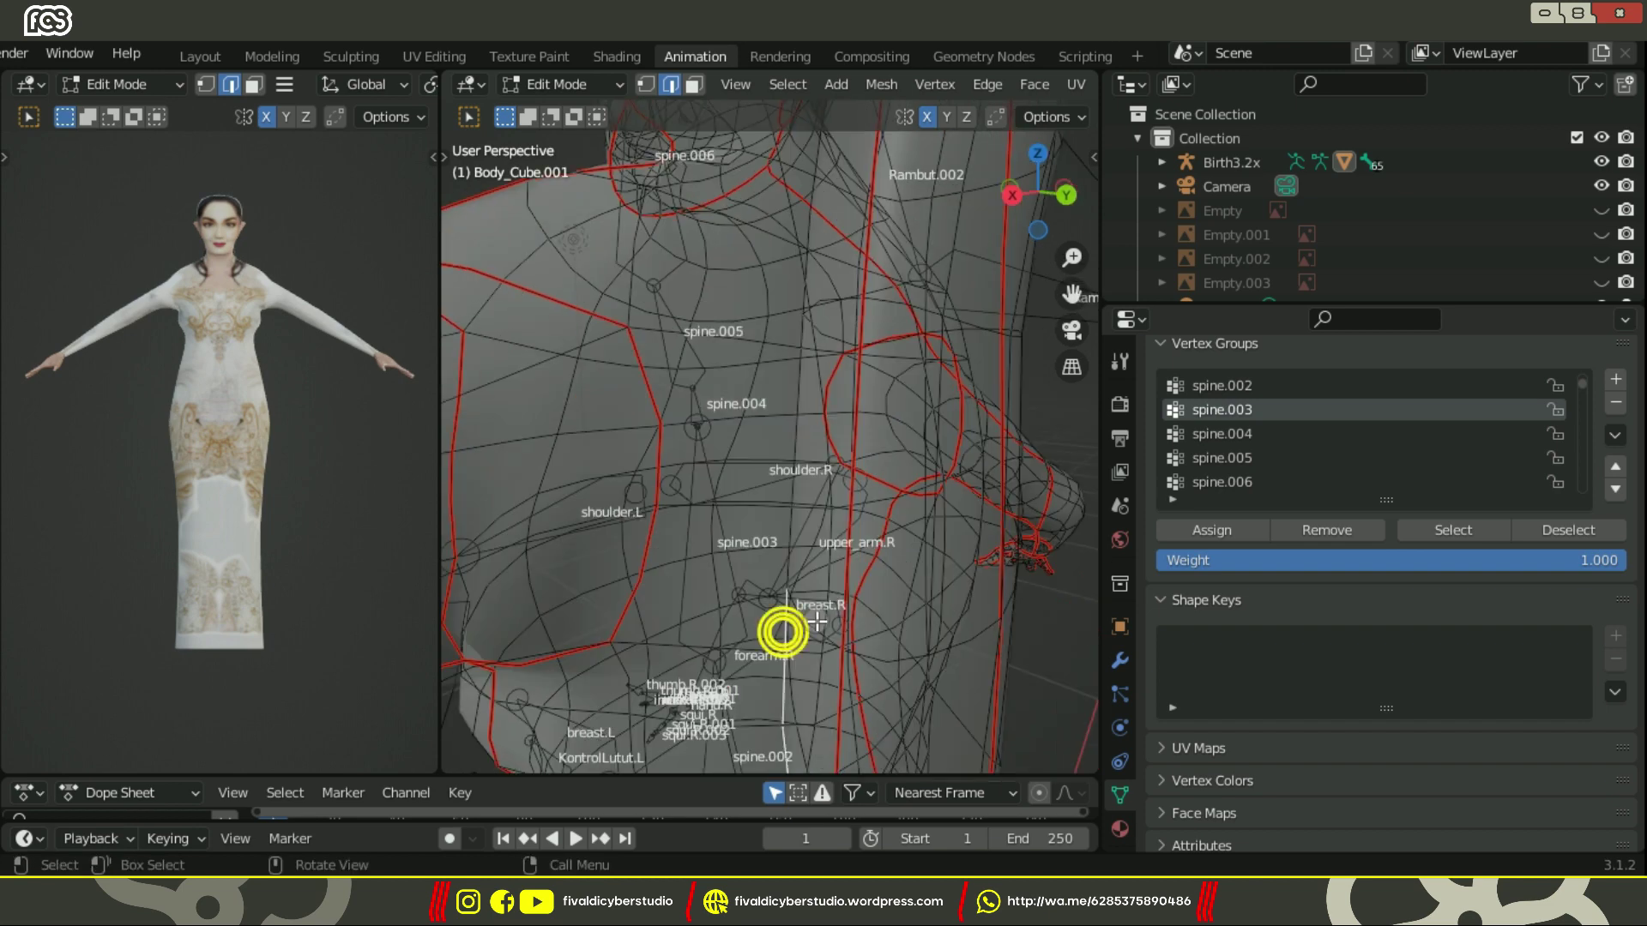
scroll(802, 417, down, 1)
middle_drag(802, 416, 723, 487)
middle_drag(729, 376, 749, 521)
middle_drag(669, 403, 911, 515)
click(1326, 530)
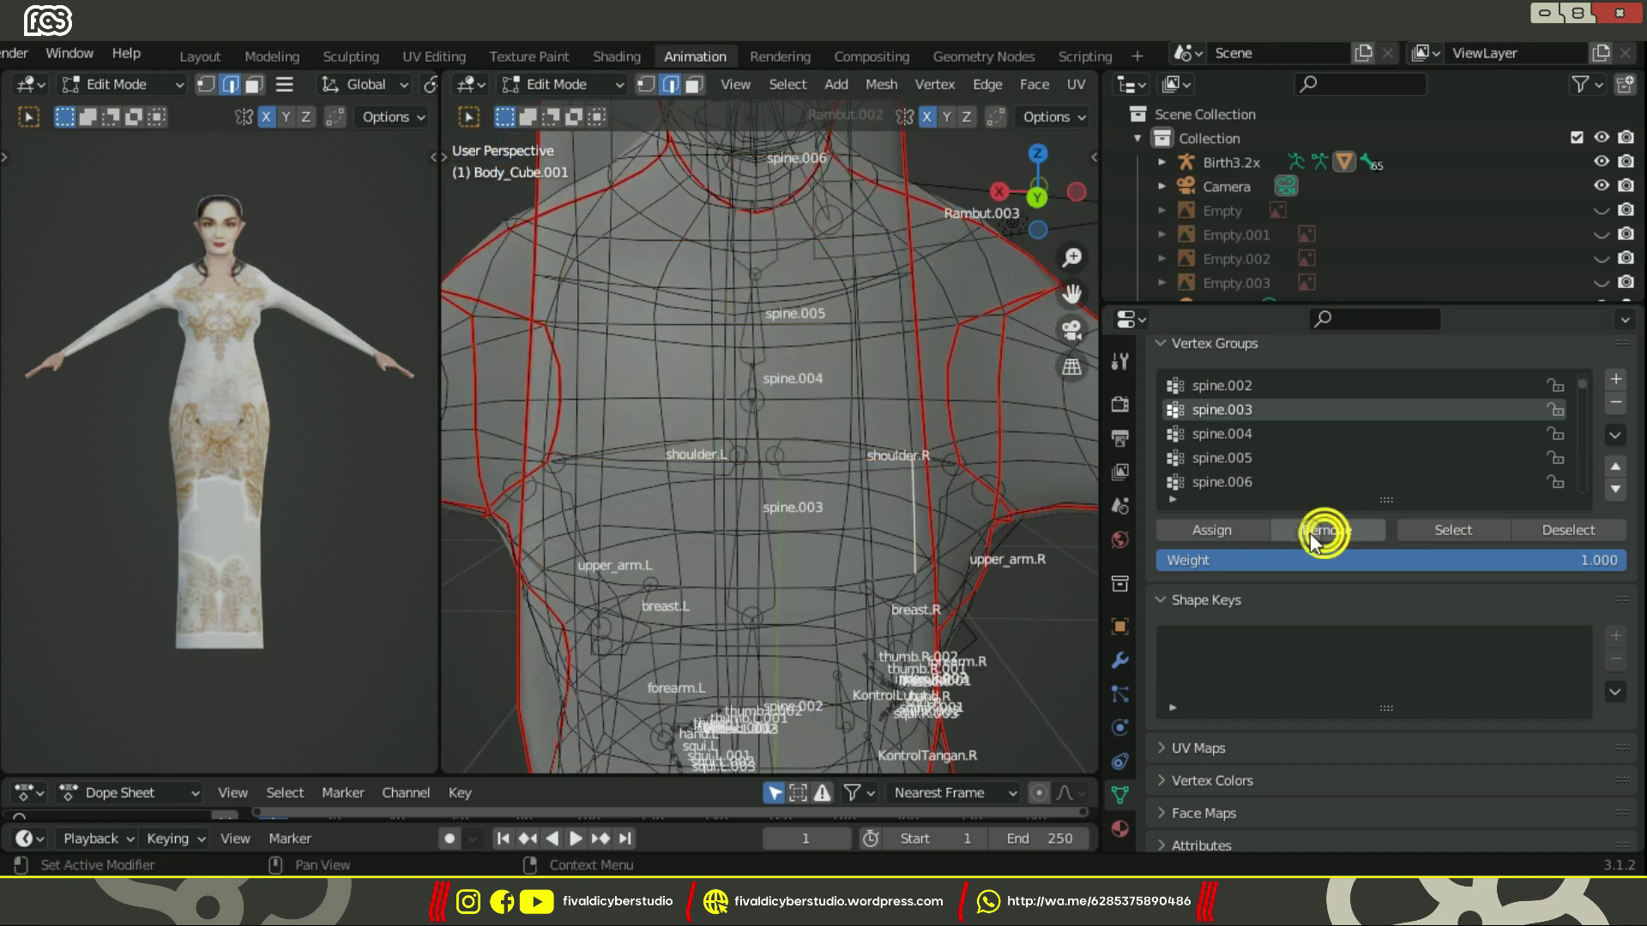
Check the body's back in Object Mode, and reopen the mesh for editing in the back view with the selection cleared.
click(583, 83)
click(562, 109)
scroll(782, 429, down, 4)
middle_drag(782, 429, 943, 446)
click(527, 84)
click(549, 131)
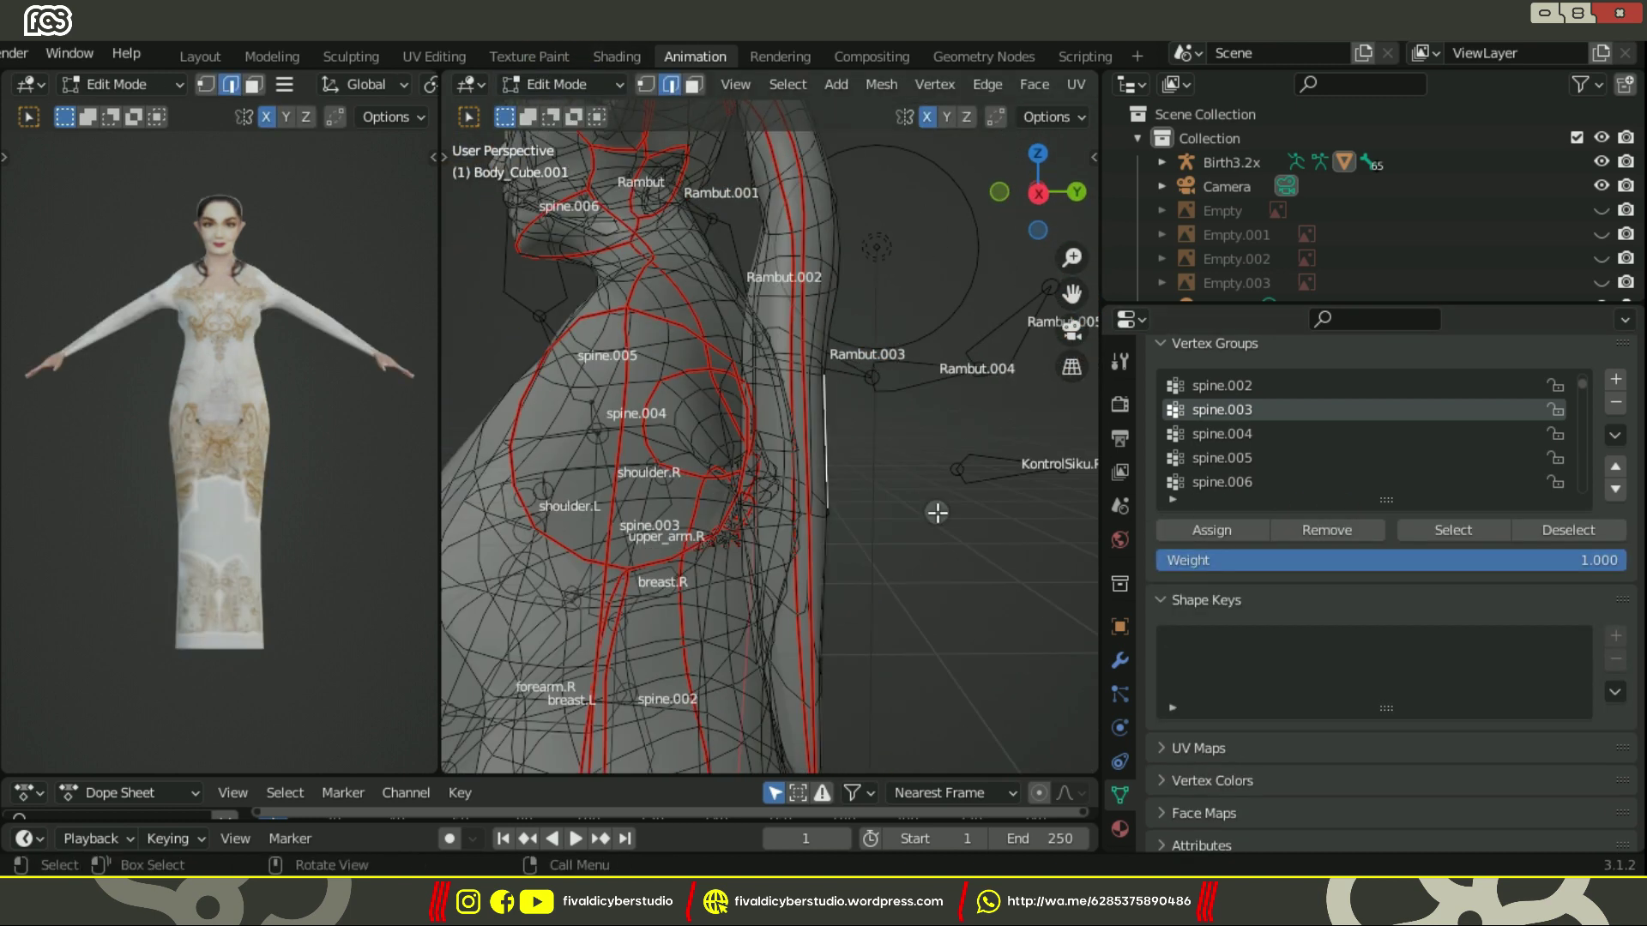
key(ctrl+KP_1)
scroll(682, 492, up, 2)
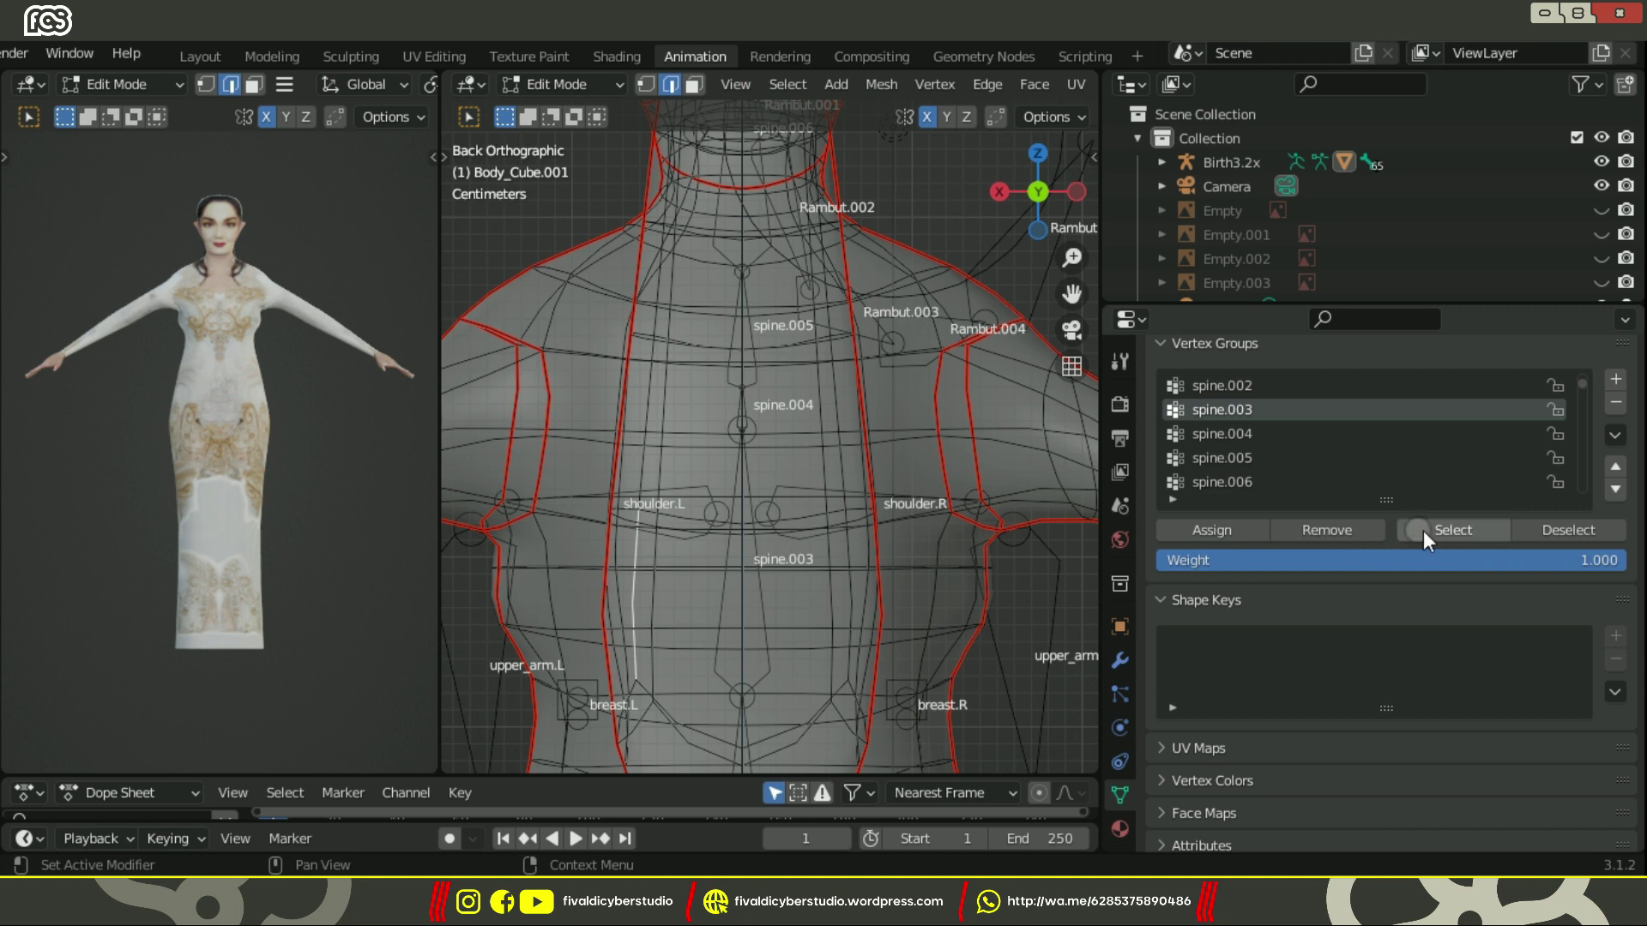
scroll(631, 455, up, 1)
key(alt+a)
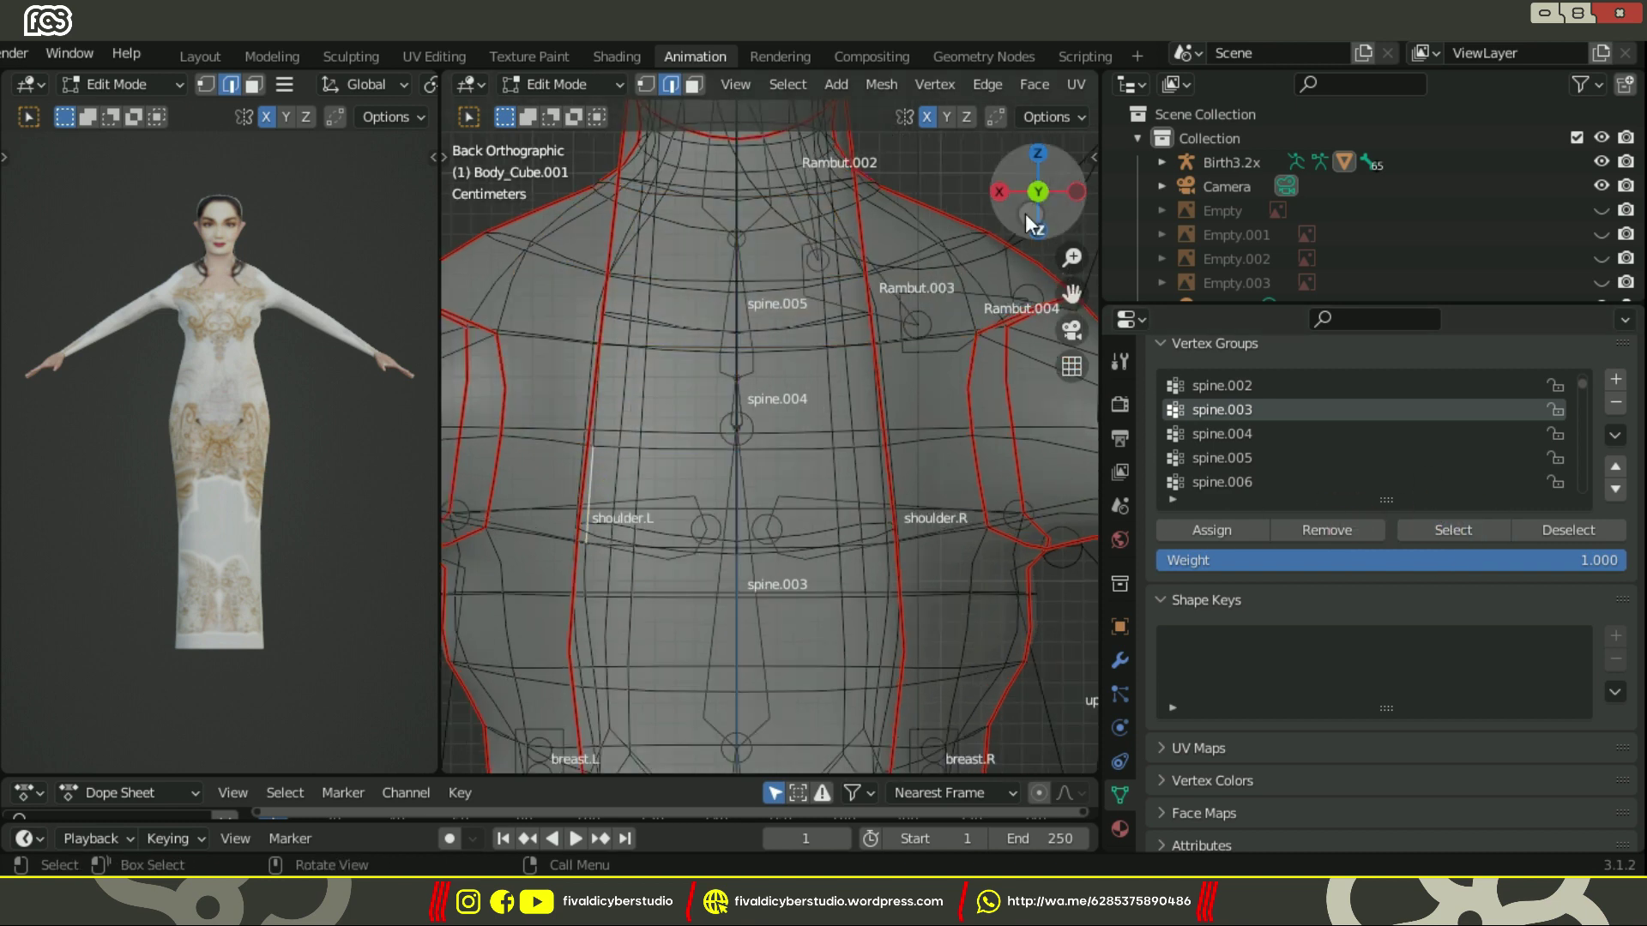
Assign the faces on the character's right half of the spine.004-level band to the spine.003 vertex group, and reselect the group.
key(3)
click(808, 394)
click(943, 381)
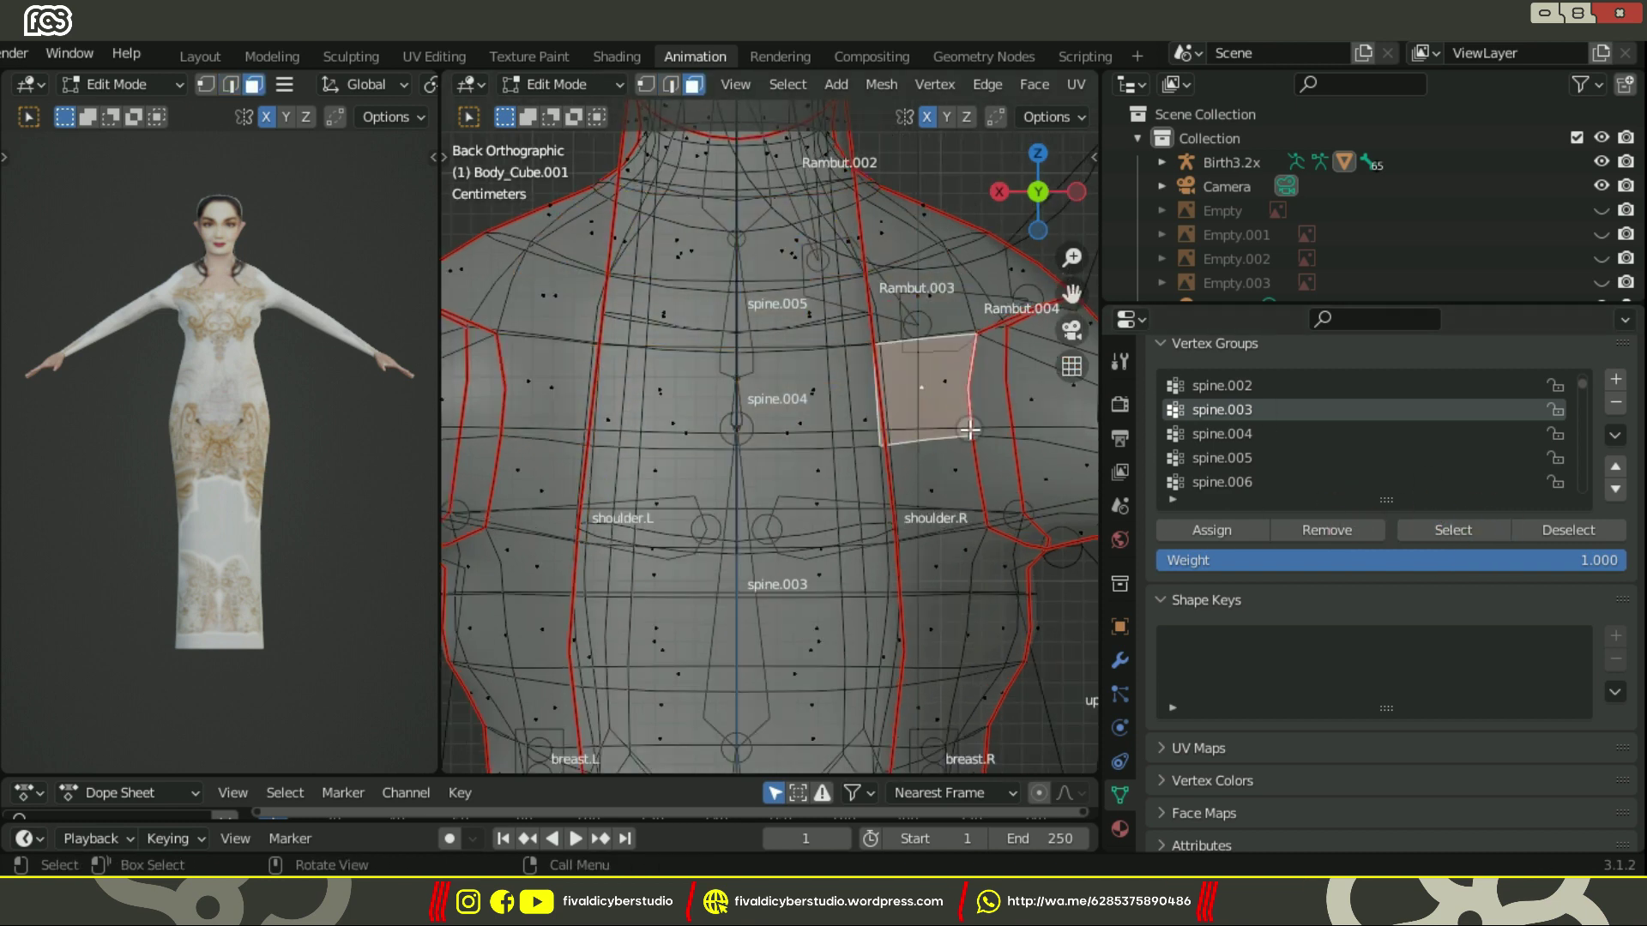
click(1218, 530)
click(1471, 539)
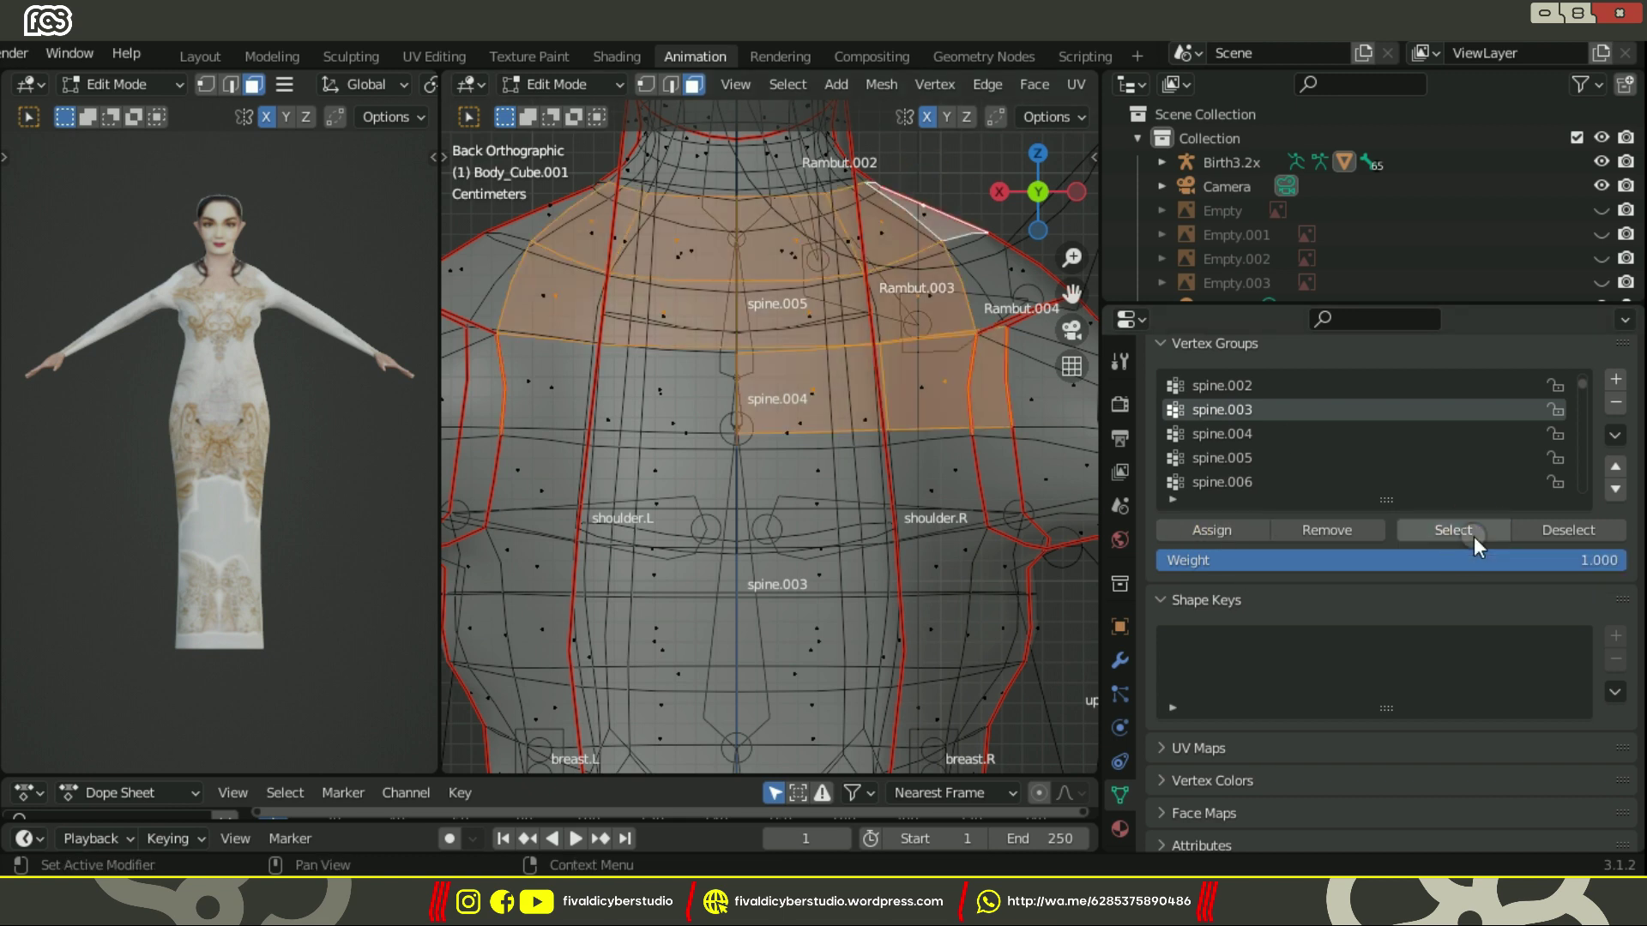
Turn off X-ray display and inspect the faces of the spine.003 area from the back.
middle_drag(875, 467, 761, 499)
key(a)
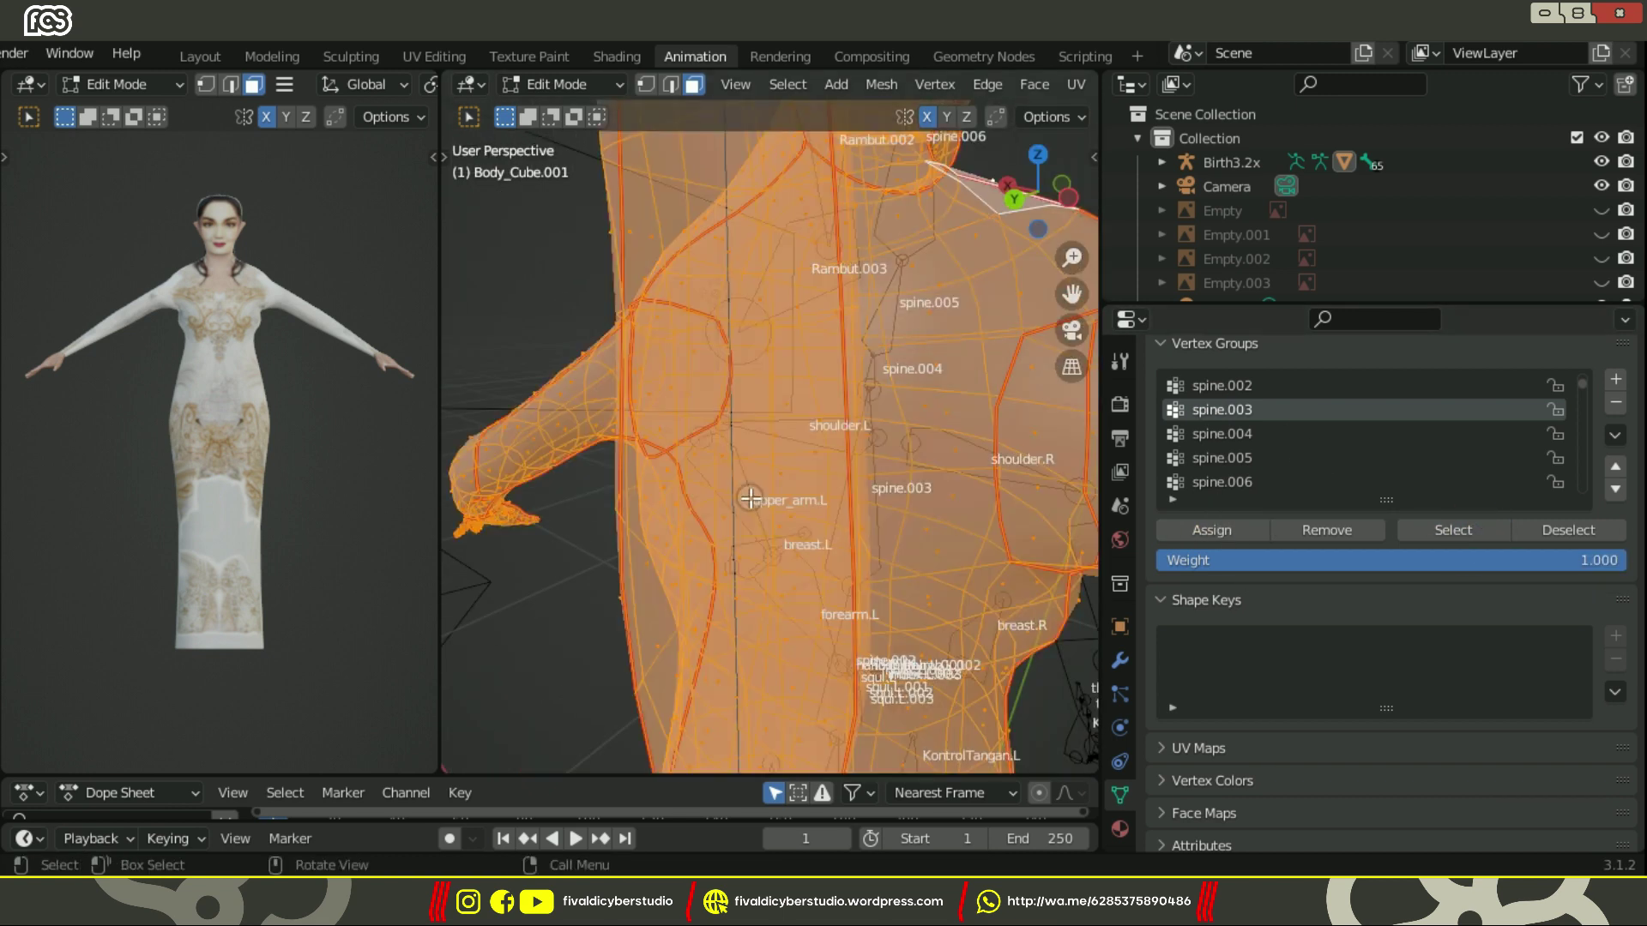
click(545, 344)
middle_drag(546, 343, 634, 347)
key(alt+z)
key(ctrl+KP_1)
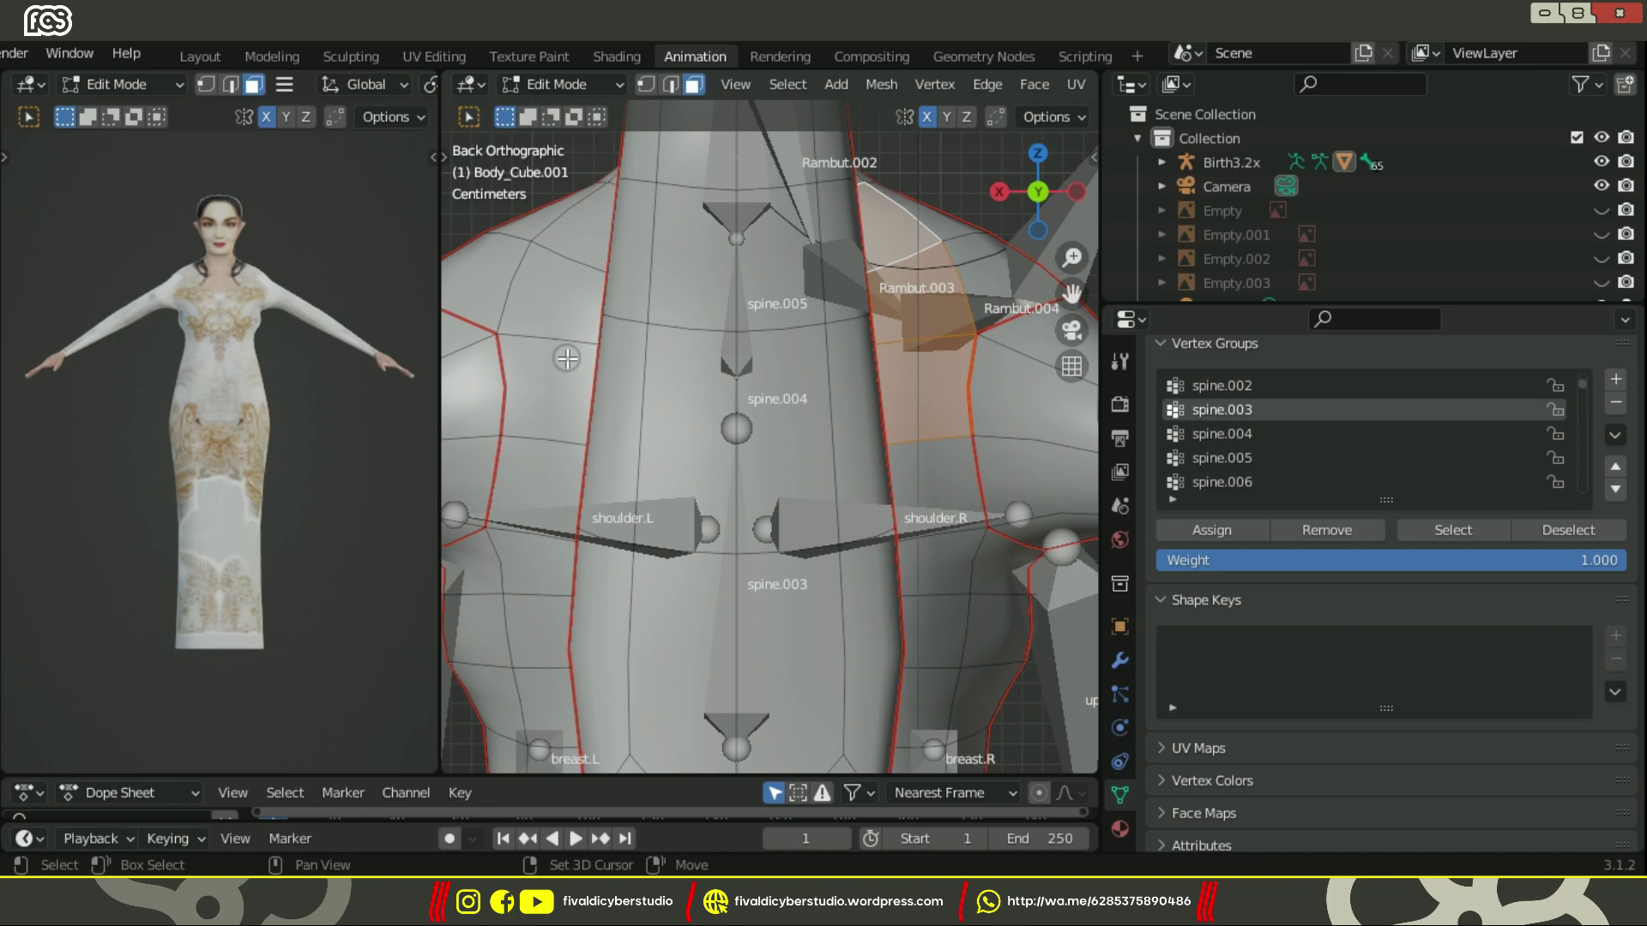
middle_drag(1026, 230, 845, 430)
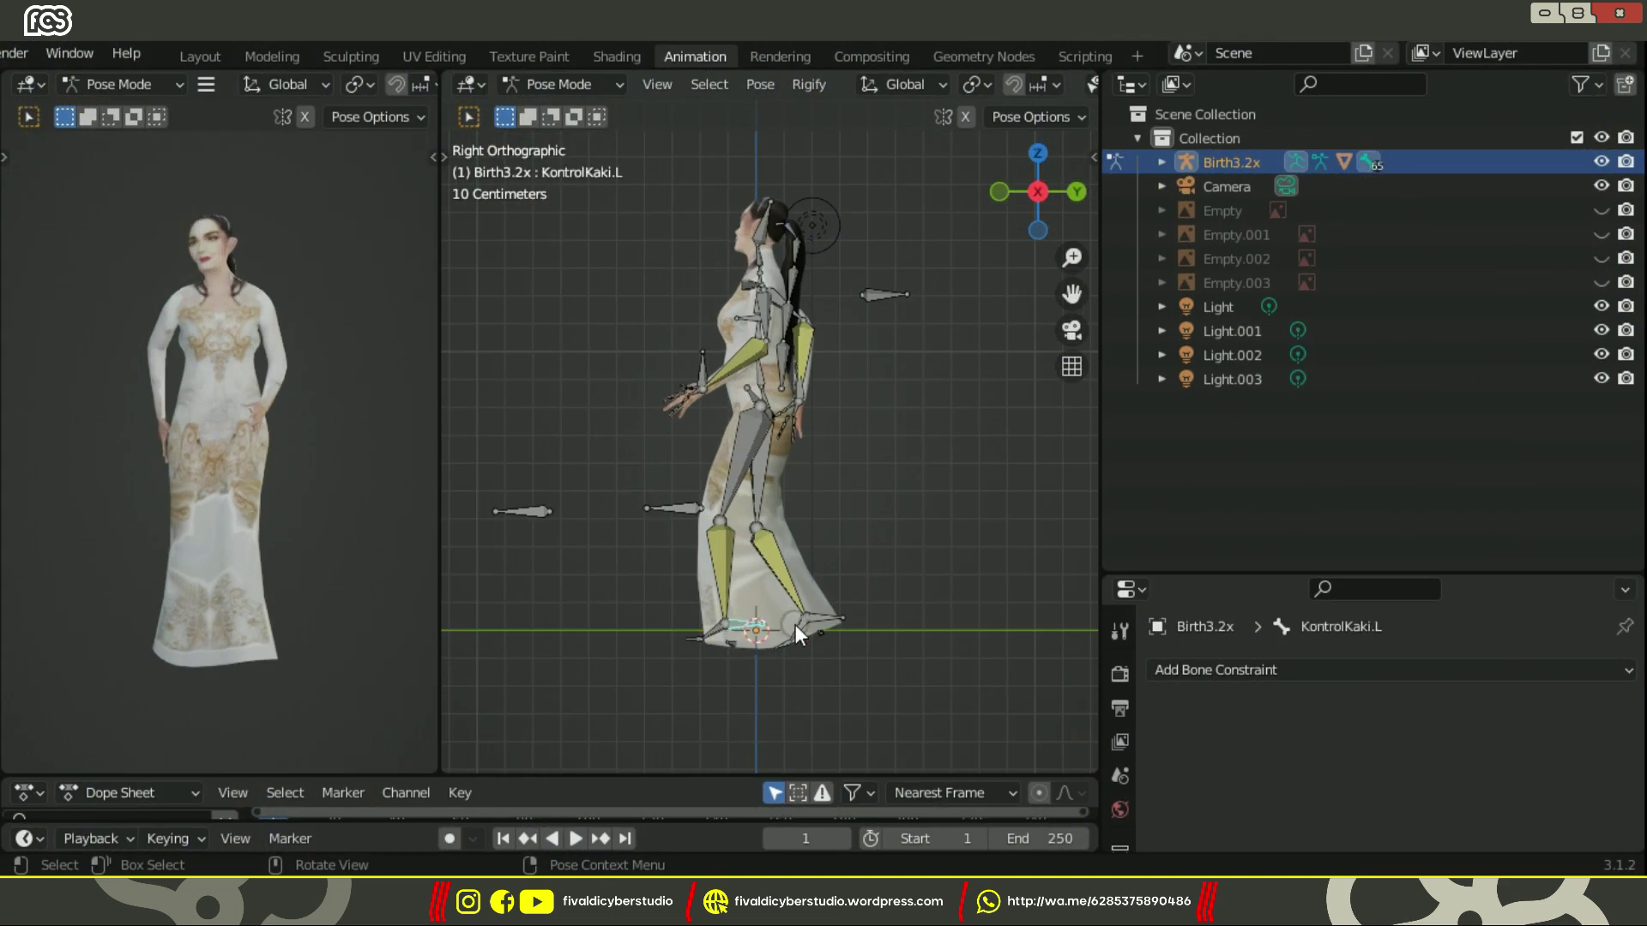
Test the pose by raising KontrolKaki.R behind the body and moving both hand controls forward and down.
drag(795, 624, 901, 491)
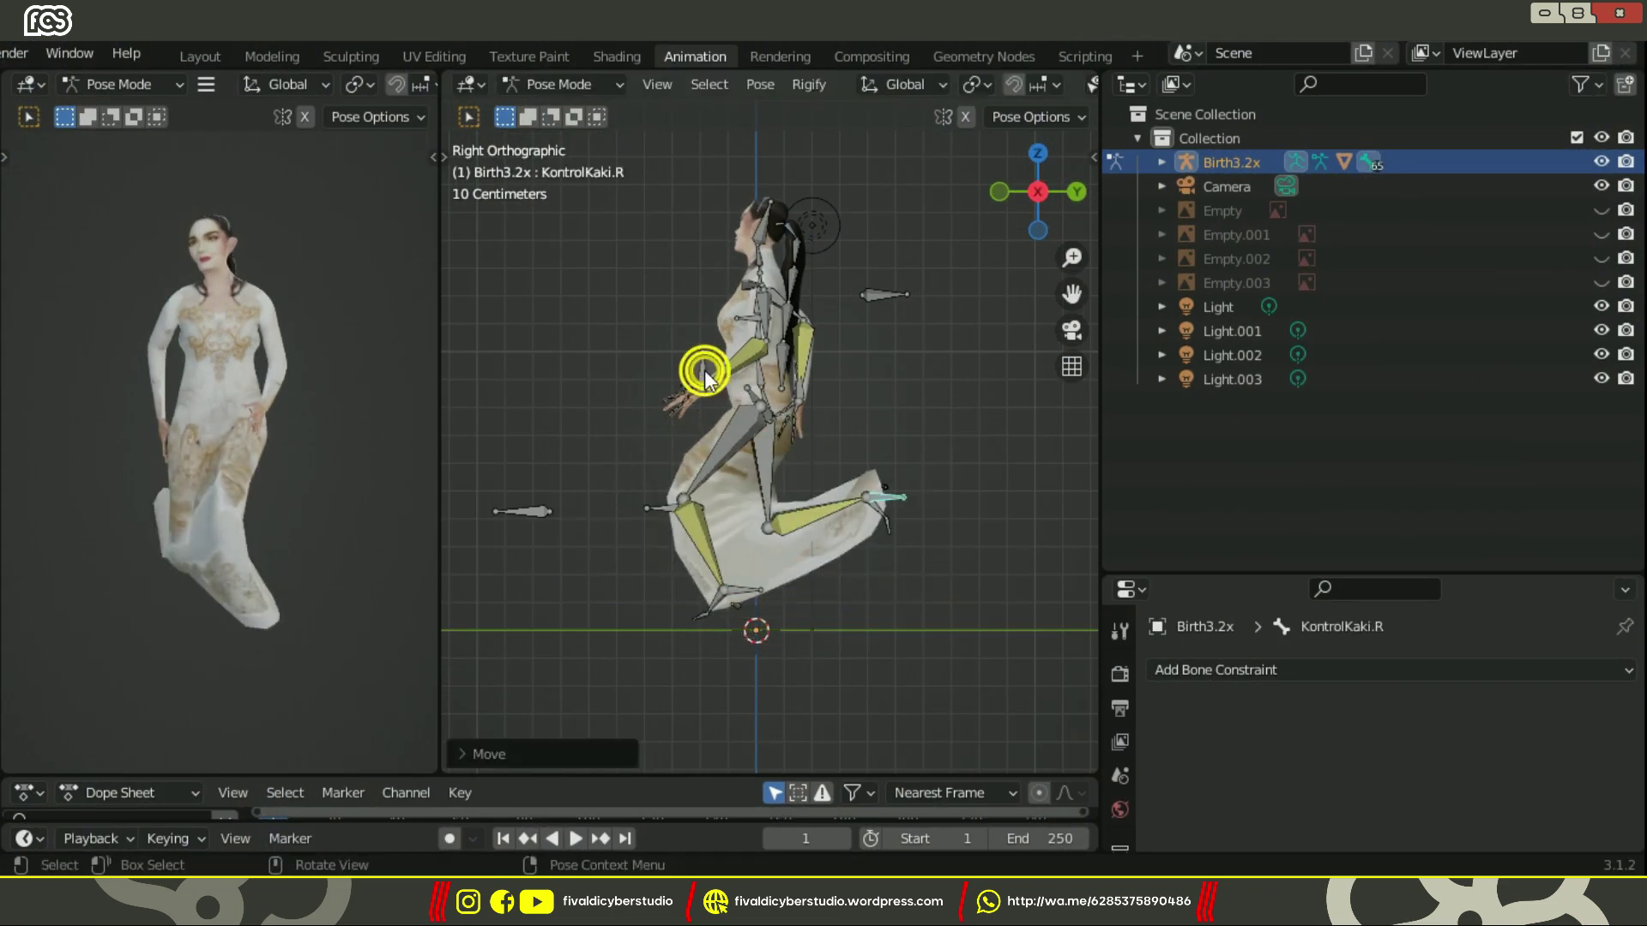
key(g)
click(563, 584)
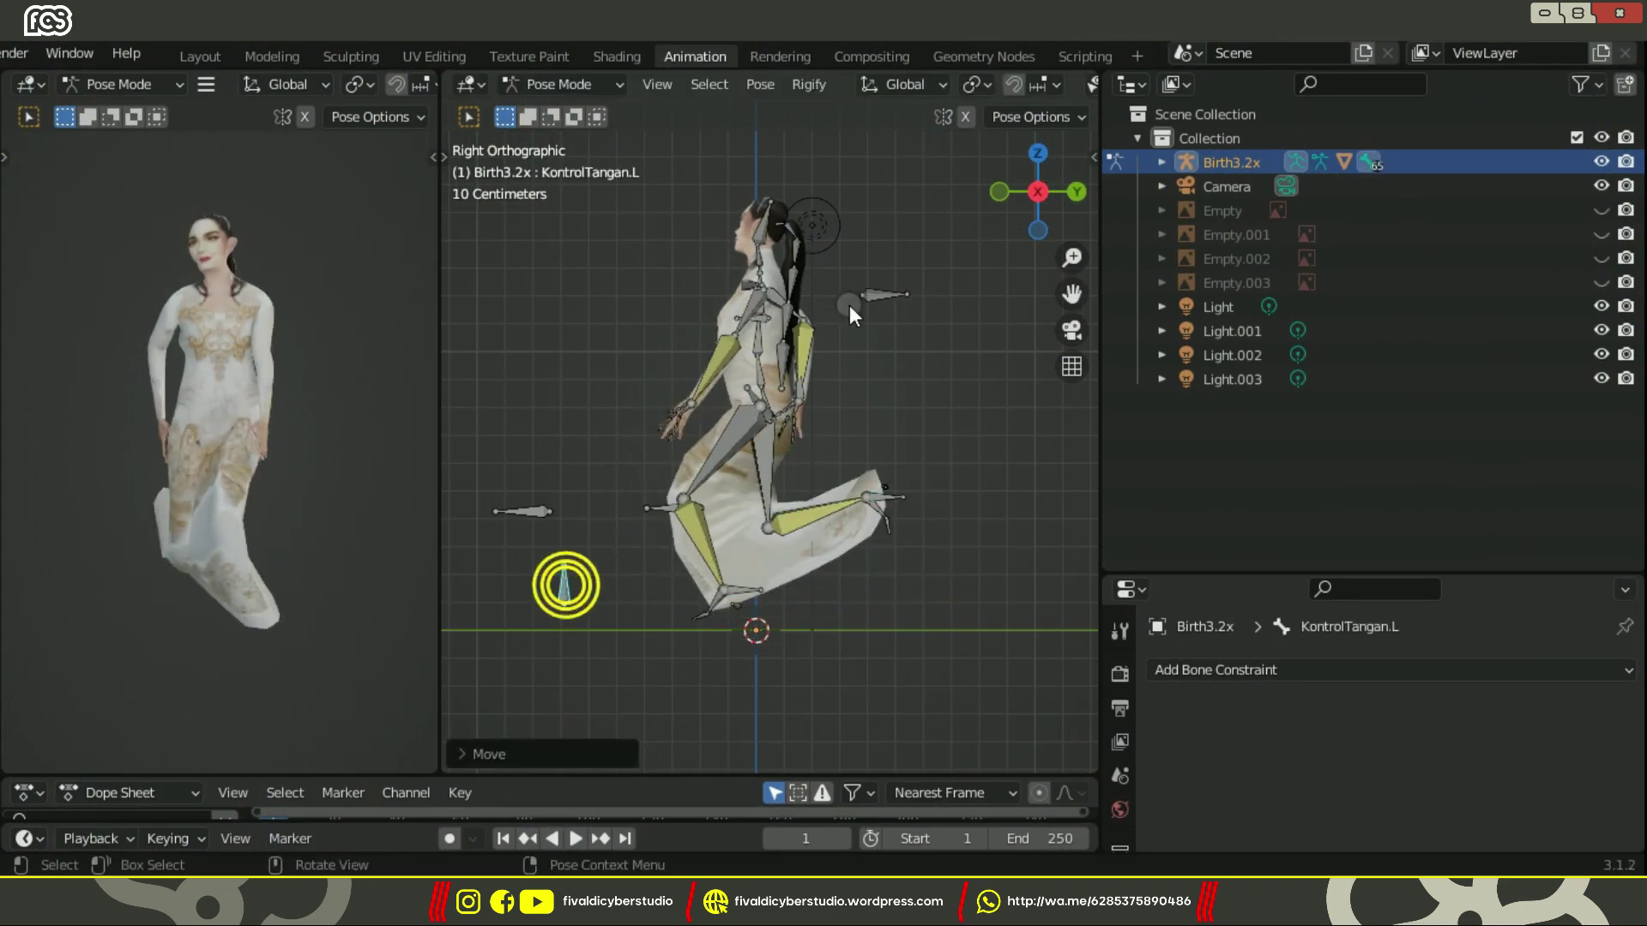
middle_drag(871, 290, 814, 330)
click(820, 388)
key(g)
click(655, 559)
Rotate the spine bone in the right side view to bend the torso forward over the legs.
scroll(763, 386, up, 3)
click(759, 378)
click(758, 378)
key(KP_3)
scroll(816, 390, down, 4)
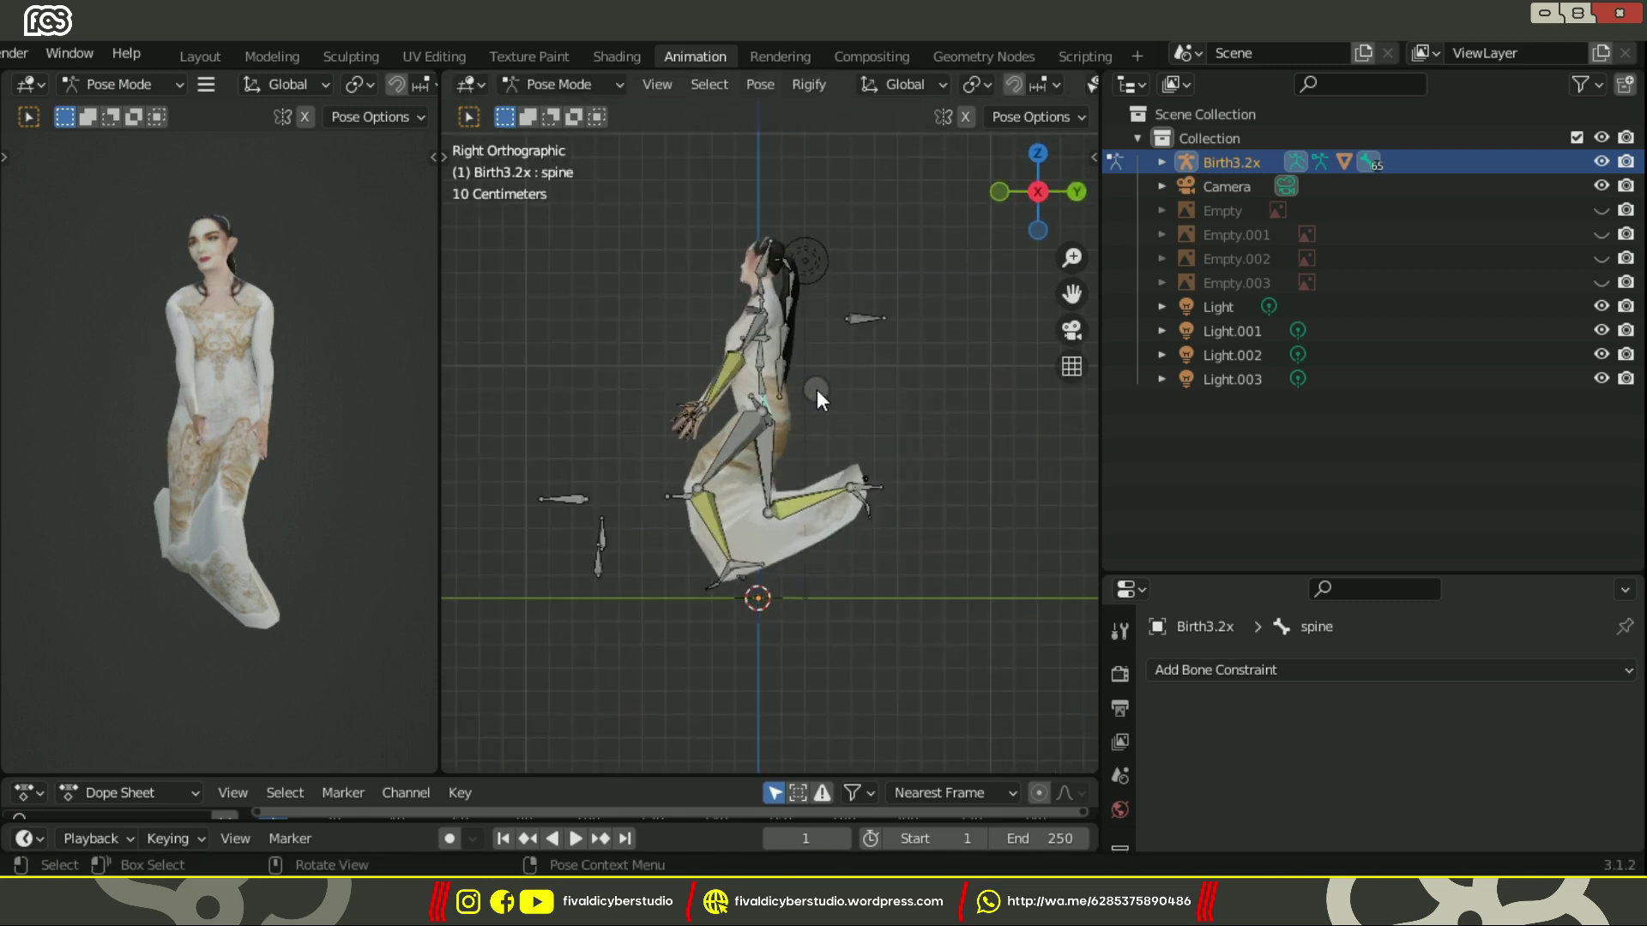
key(r)
click(795, 515)
scroll(794, 515, up, 1)
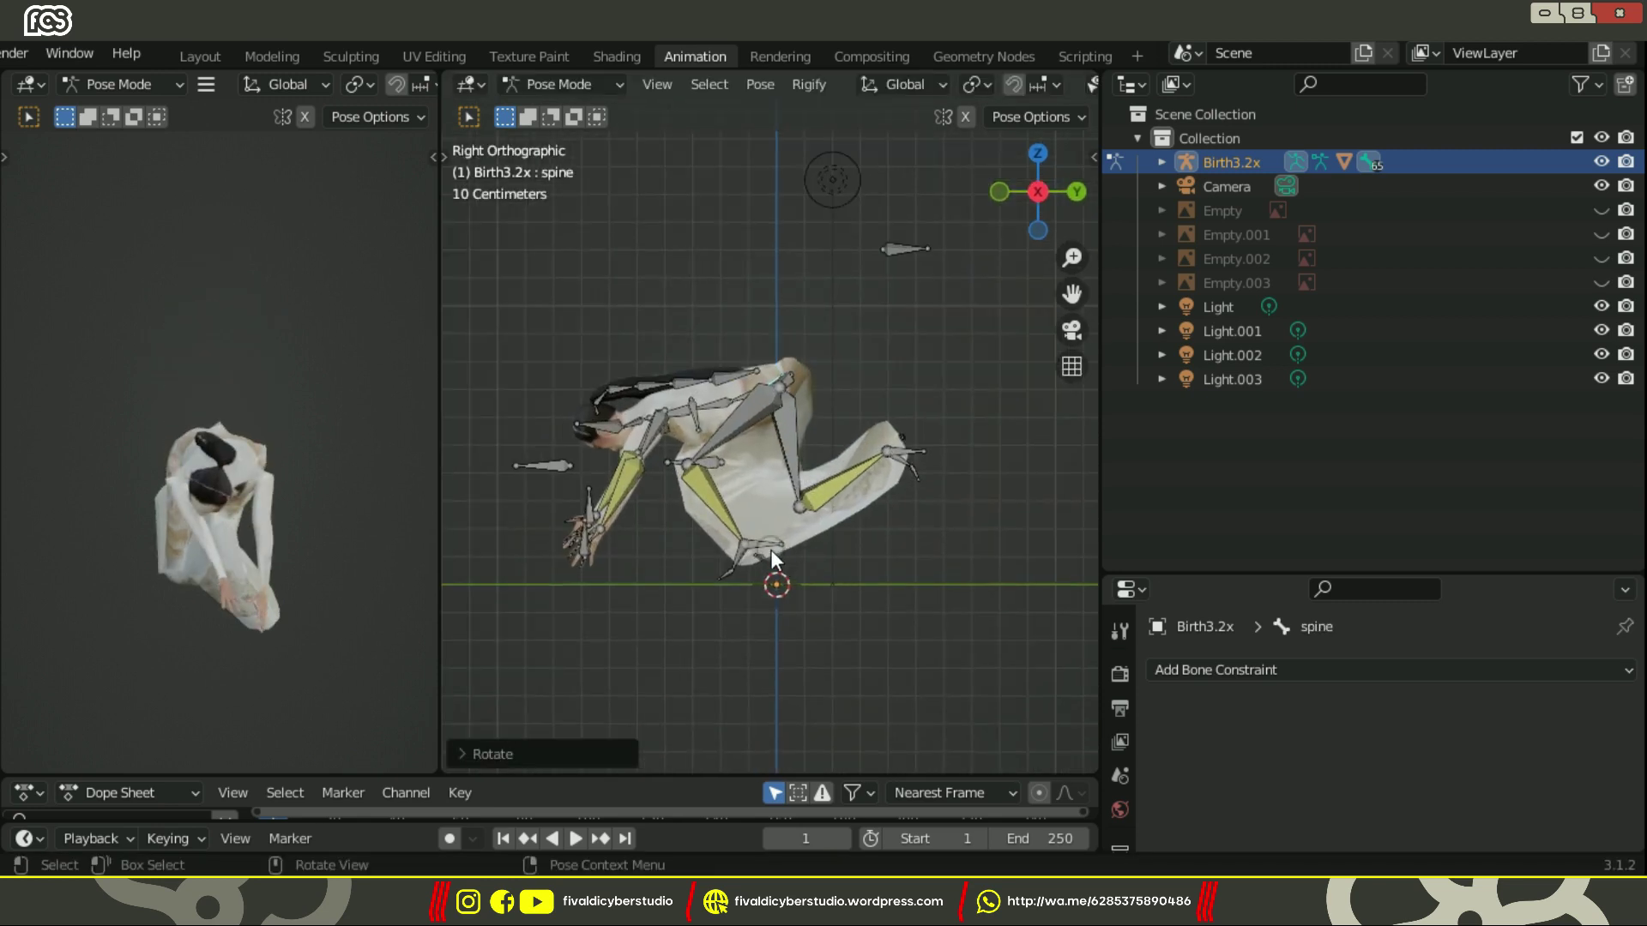
Move the left foot control down and back under the hips, and raise KontrolKaki.R out behind the body.
click(767, 544)
key(g)
click(869, 605)
click(916, 454)
key(g)
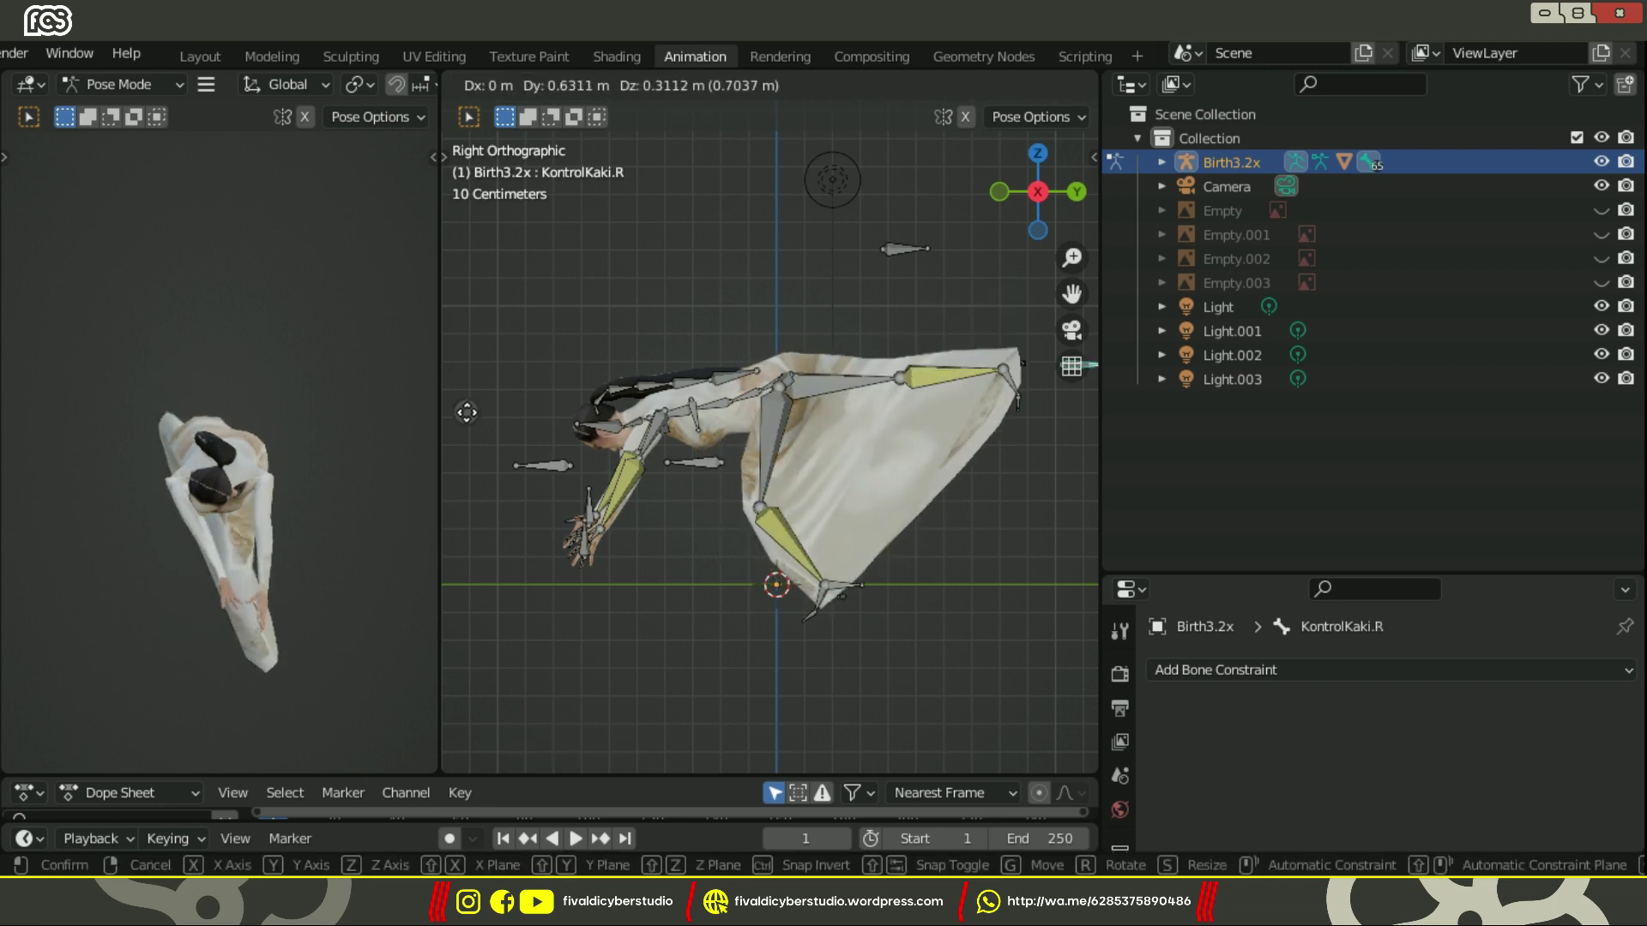
click(966, 349)
Move the KontrolTangan.L hand control up and outward, away from the body.
middle_drag(967, 349, 815, 442)
click(911, 702)
key(g)
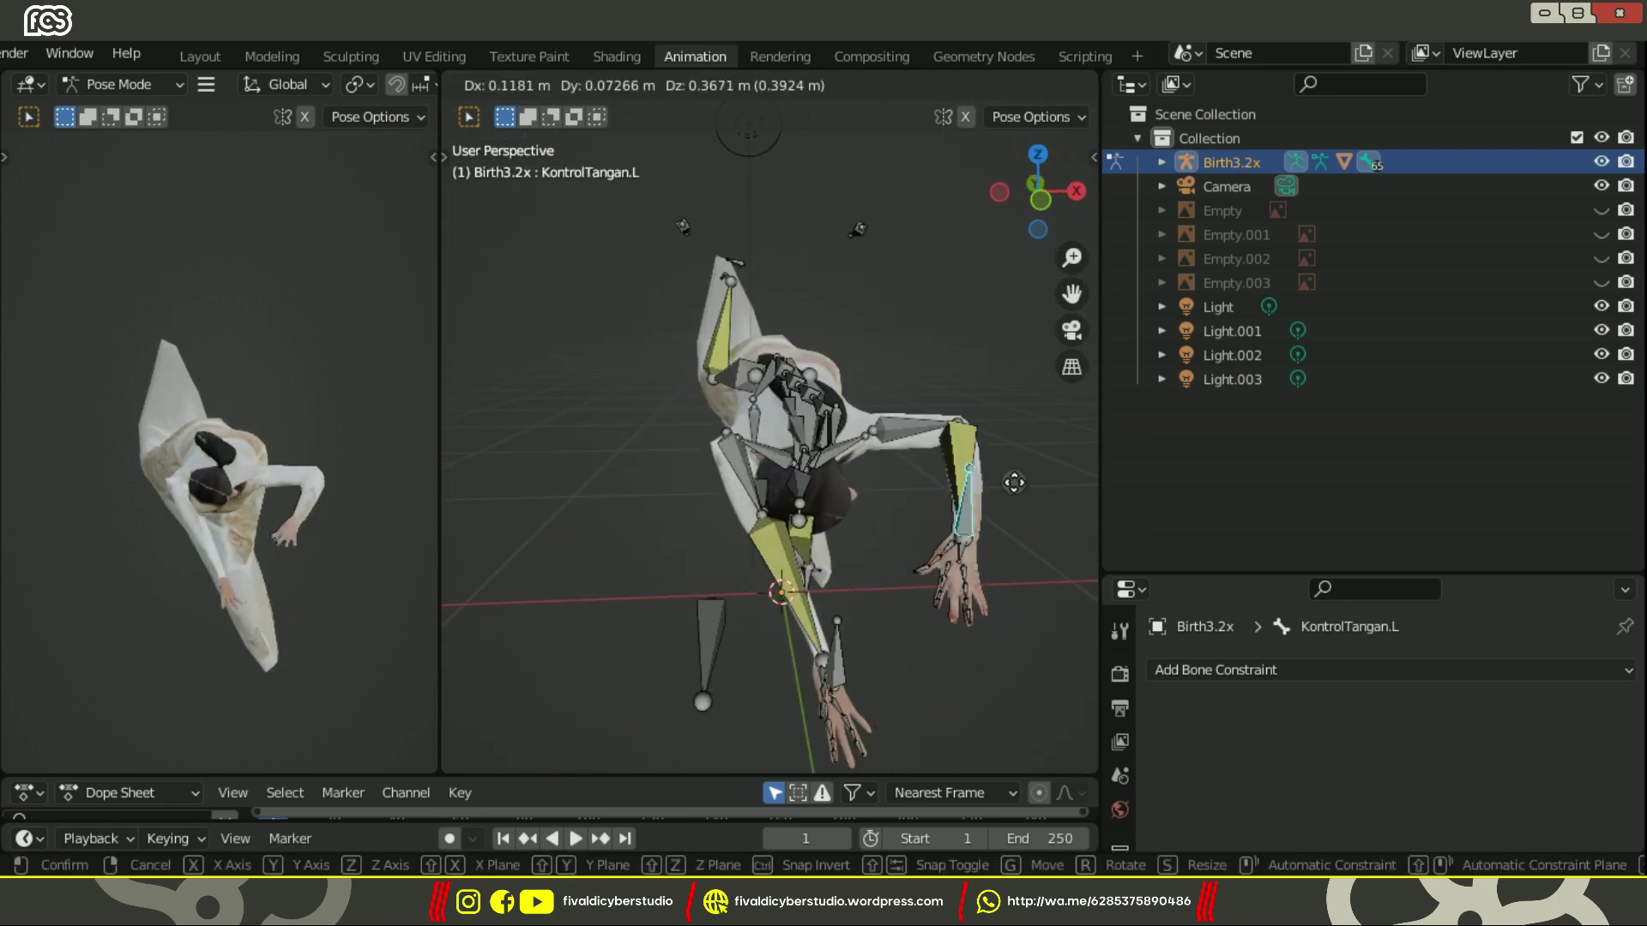
click(1021, 494)
middle_drag(1022, 493, 990, 412)
Reposition the hand controls so both arms reach forward, bent at the elbows.
click(750, 506)
key(g)
click(666, 540)
click(886, 369)
key(g)
click(798, 533)
Rotate the neck bone and the head bone spine.006 in the right side view to lift the face forward.
key(KP_3)
click(720, 474)
key(r)
click(802, 521)
click(666, 428)
key(r)
click(683, 452)
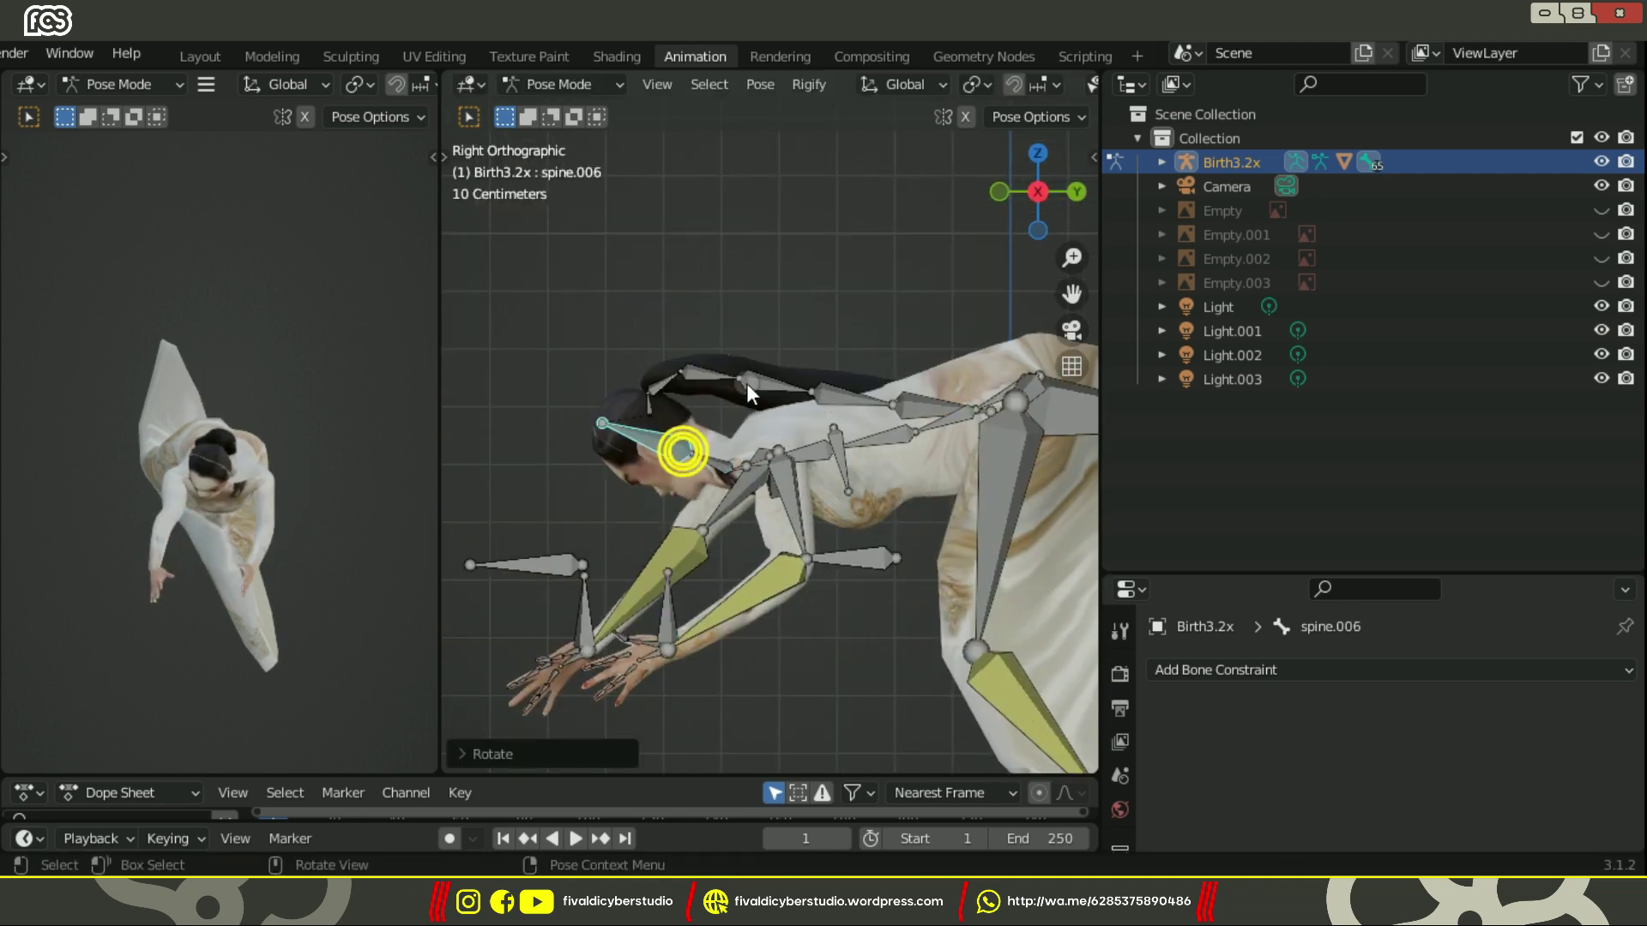
Rotate the ponytail bone spine.010 above the back and check the pose from the front.
click(737, 388)
key(r)
click(838, 371)
middle_drag(868, 439, 780, 347)
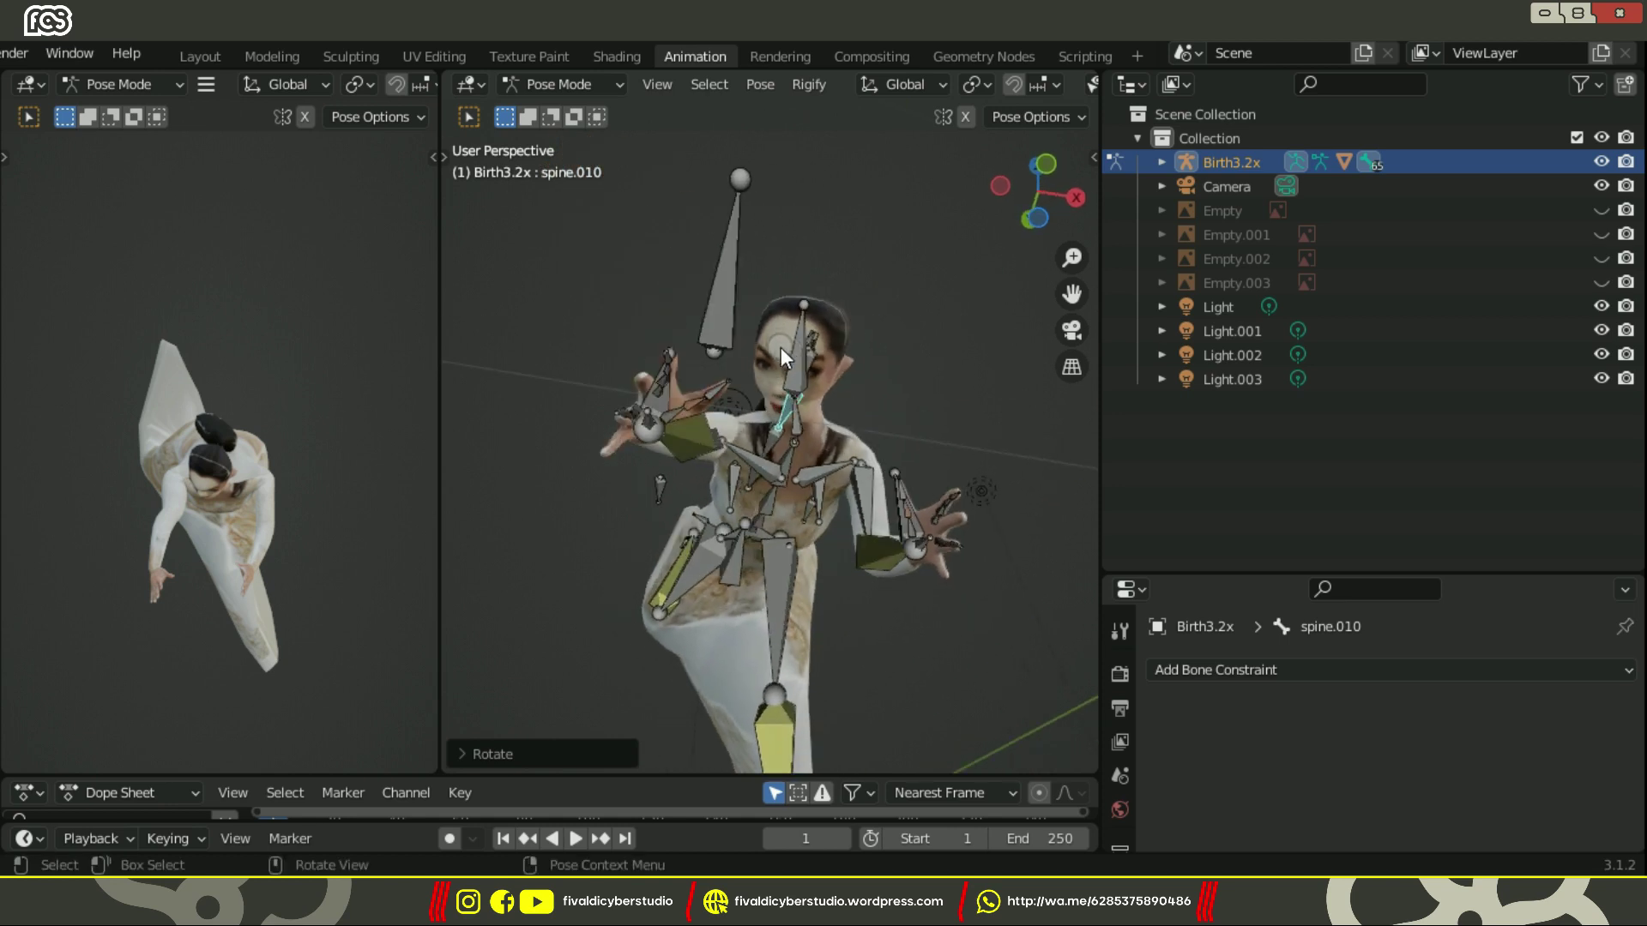
Switch to the camera view and enable the Camera to View lock.
middle_drag(918, 332, 800, 453)
key(KP_0)
key(n)
click(1082, 269)
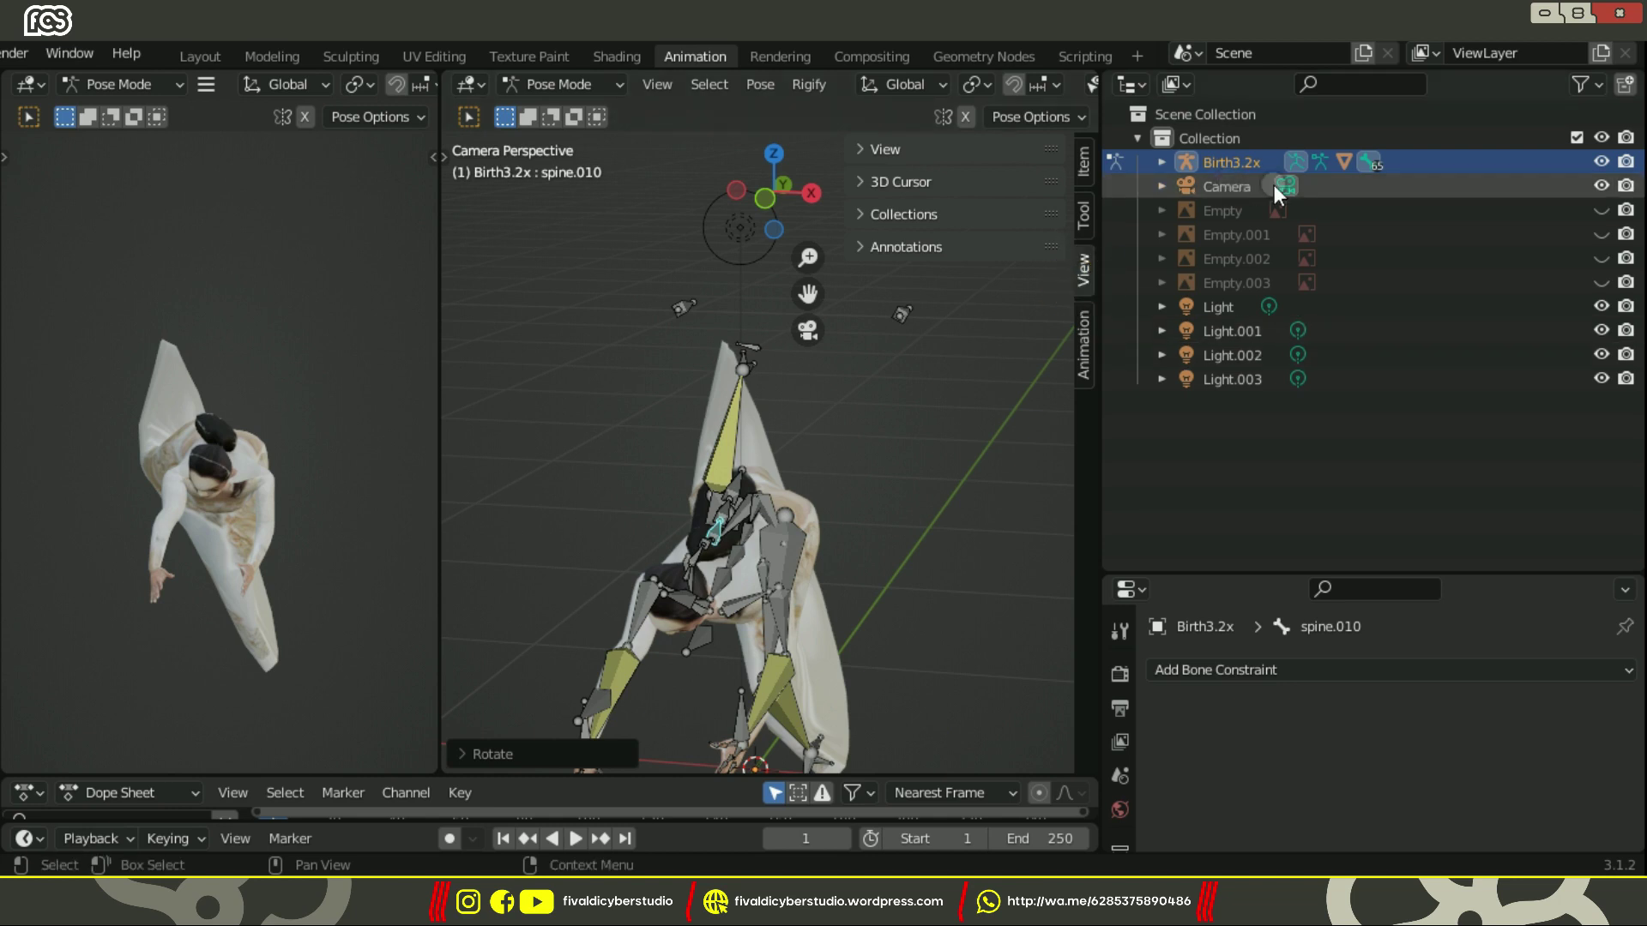
click(1083, 341)
click(1085, 275)
click(838, 149)
click(919, 448)
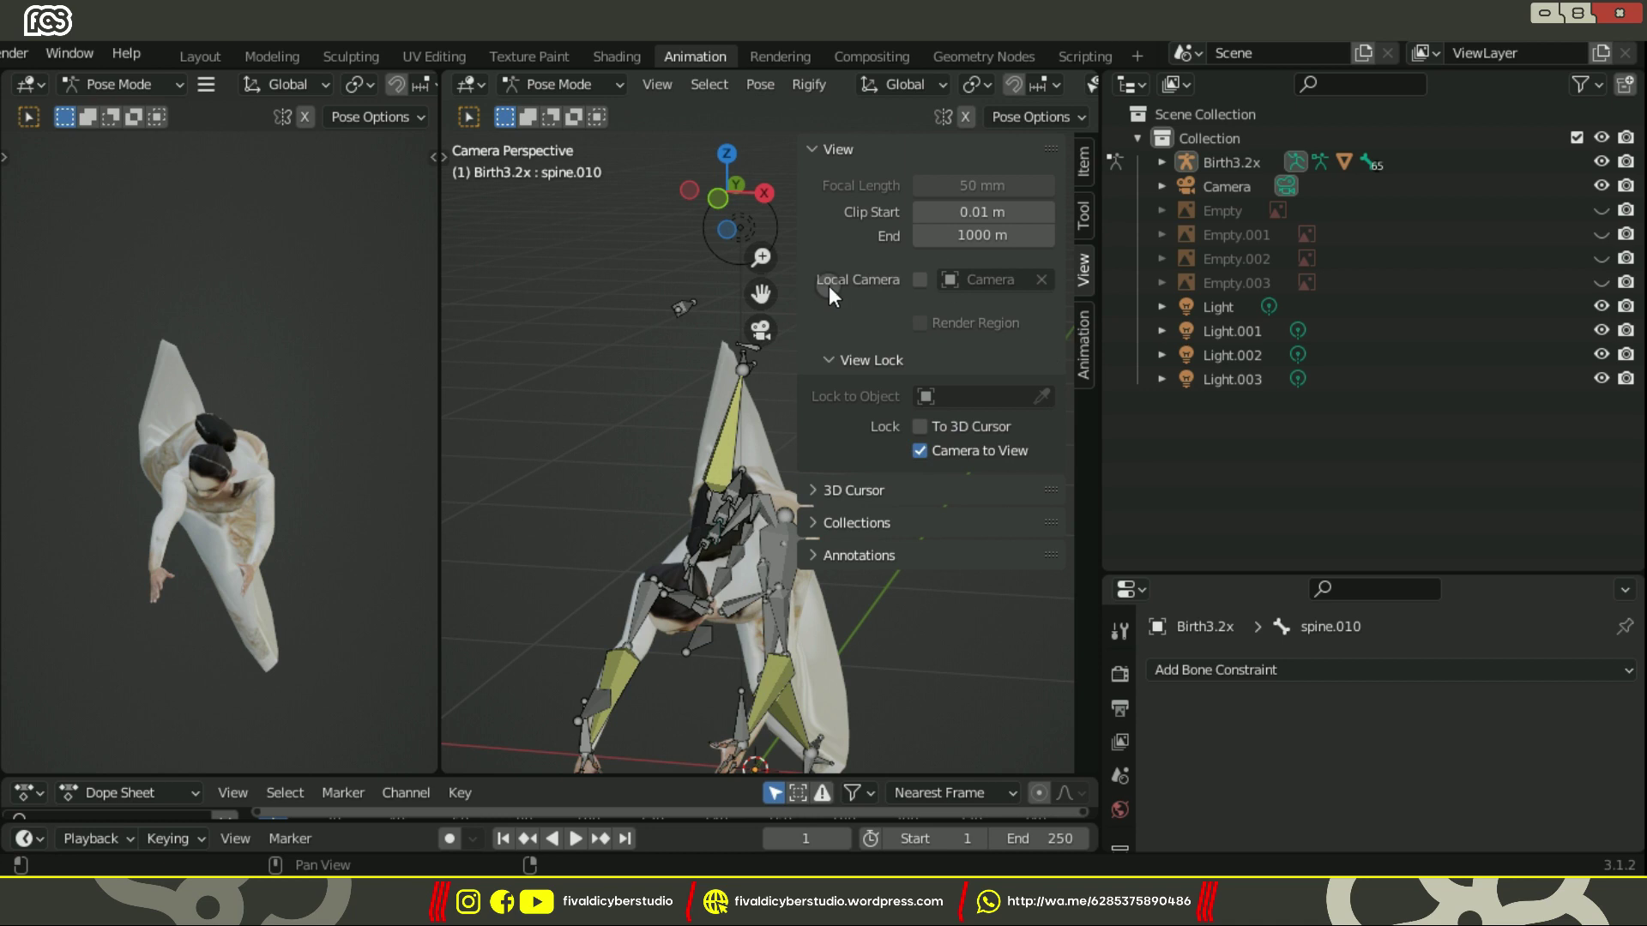
Switch to Object Mode, select the Camera, and reframe the character from a low front angle.
drag(797, 253, 1083, 300)
scroll(1012, 434, up, 3)
middle_drag(1012, 434, 836, 453)
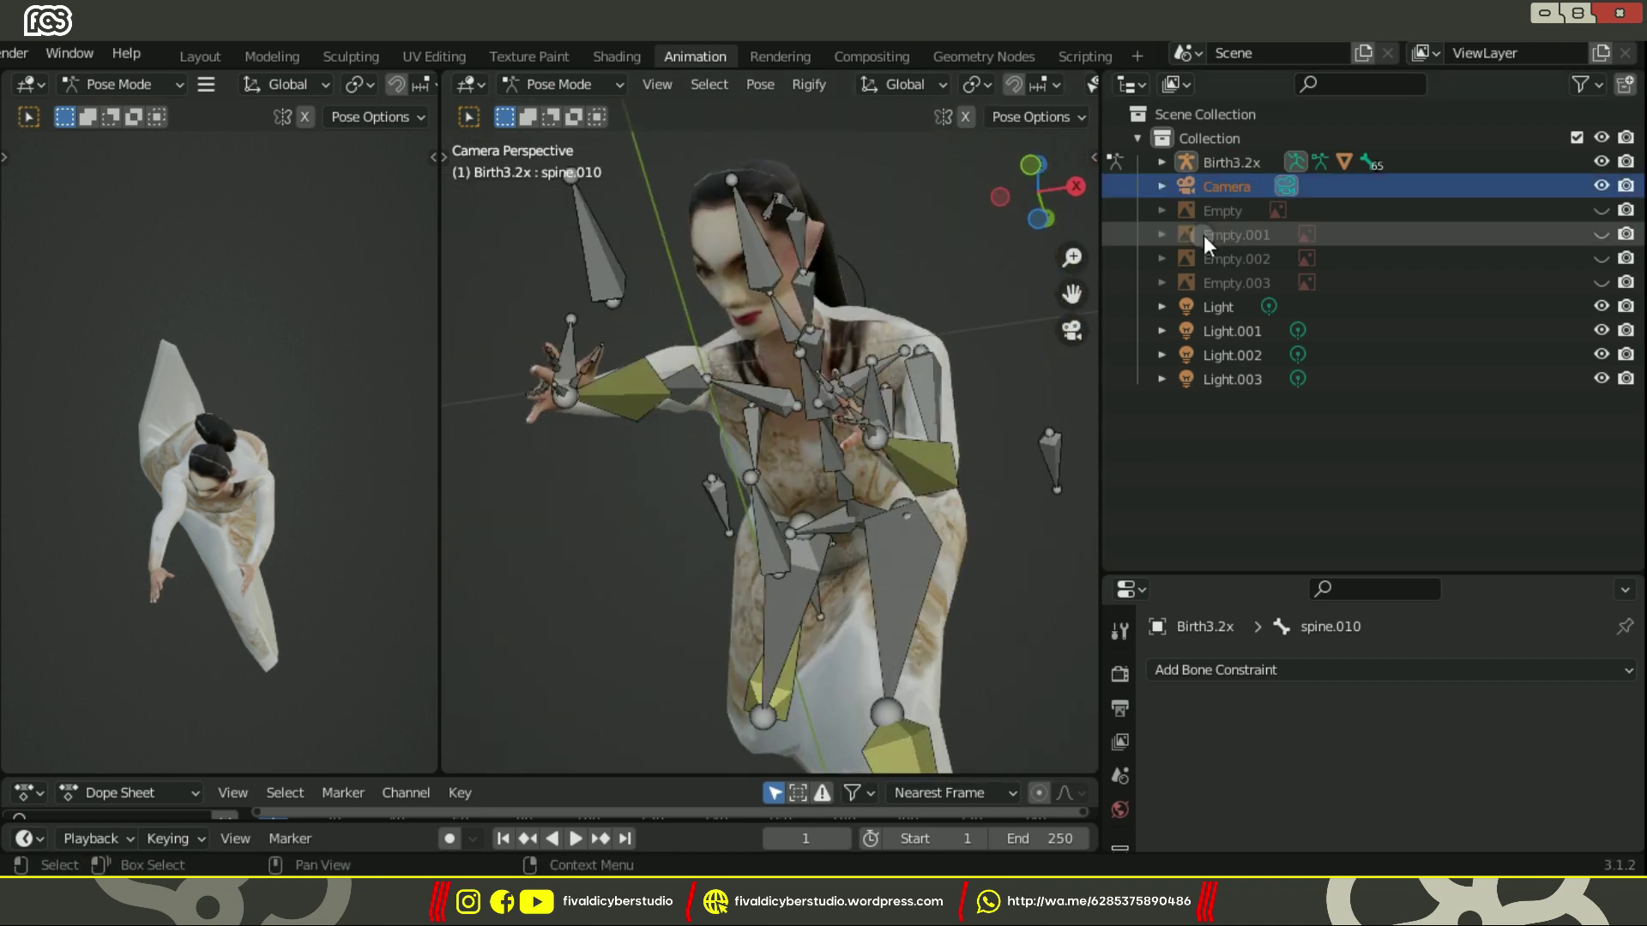
click(569, 84)
click(567, 113)
click(1205, 187)
key(r)
click(815, 441)
middle_drag(815, 441, 890, 449)
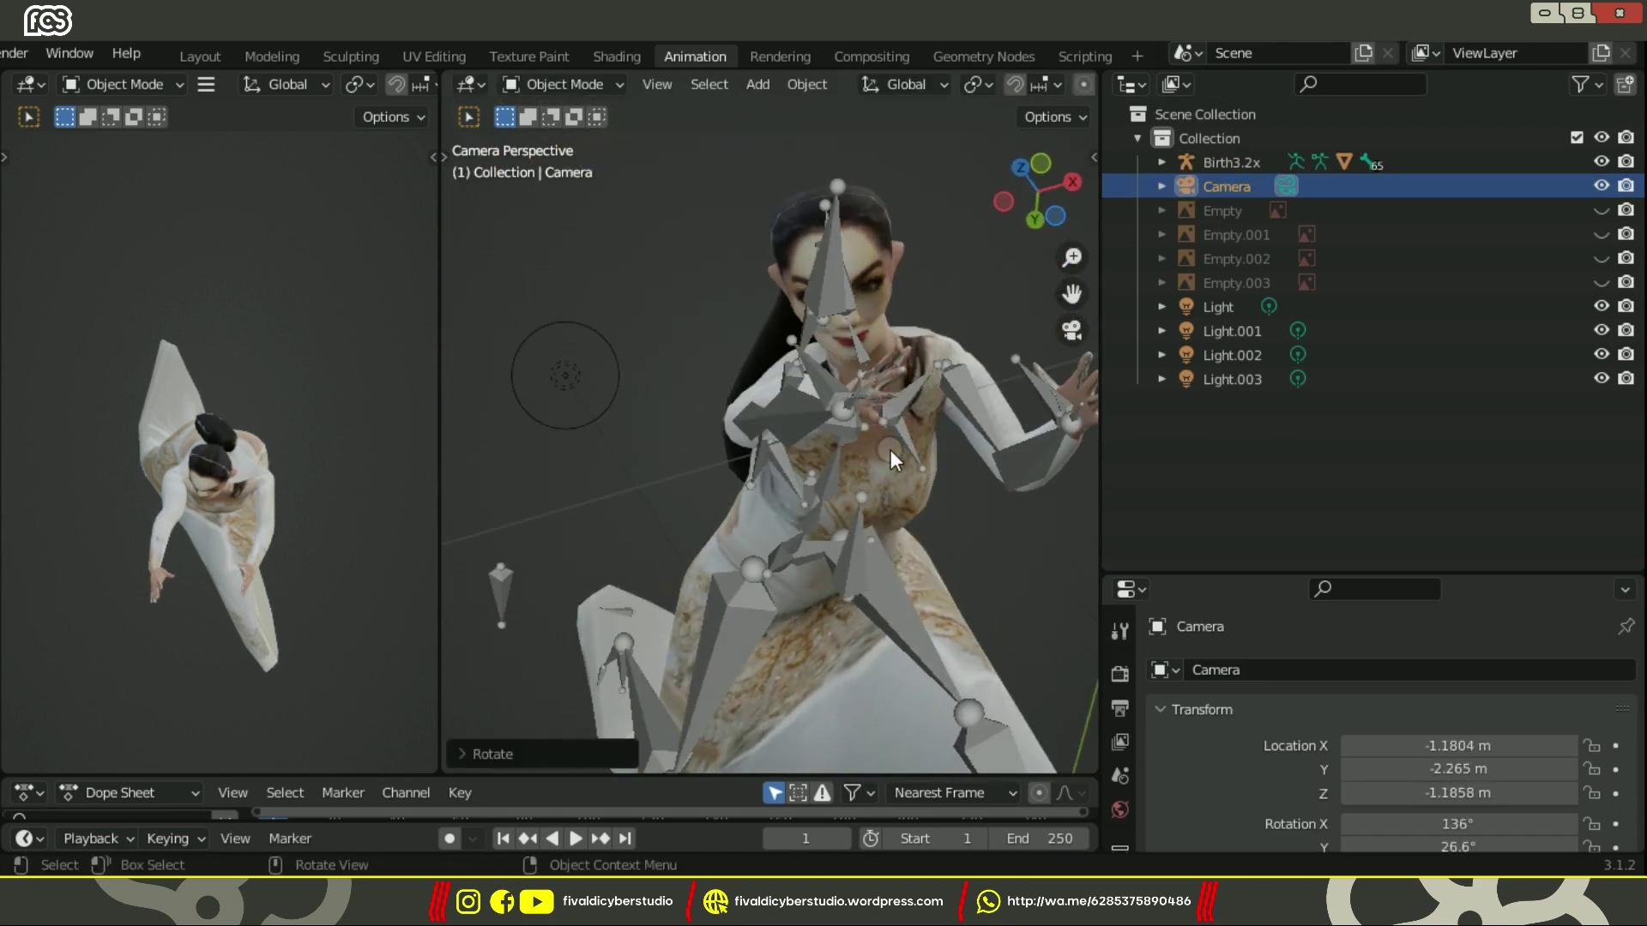
Hide the Birth3.2x armature in the viewport and render the camera image.
click(956, 326)
click(1600, 162)
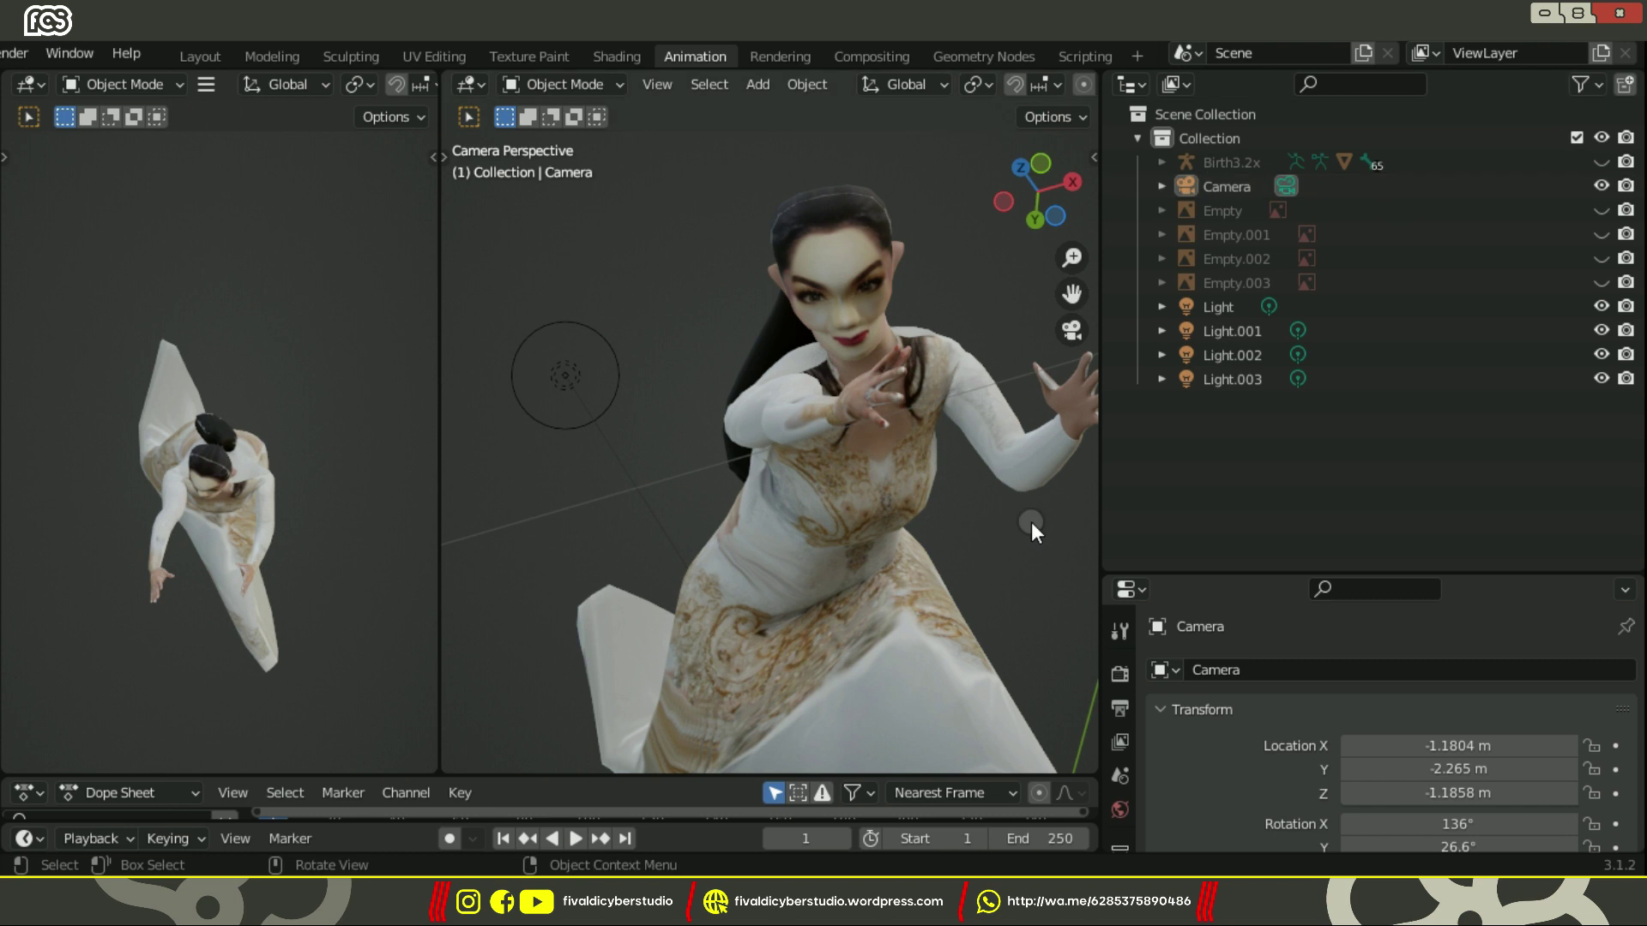
scroll(1348, 682, down, 5)
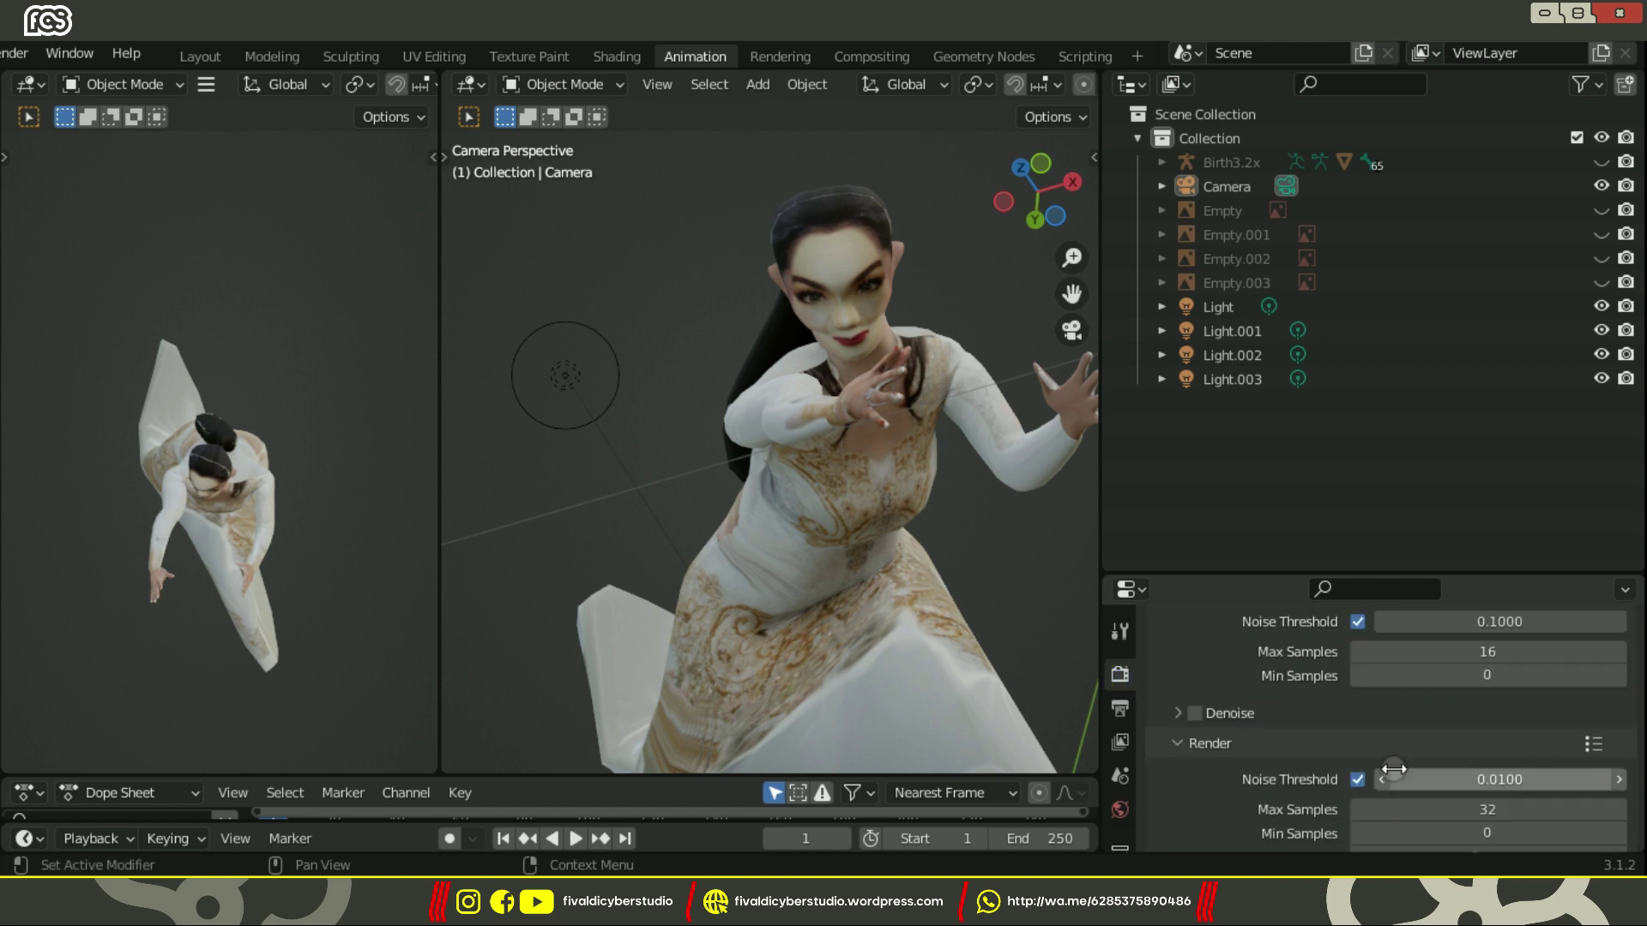
key(F12)
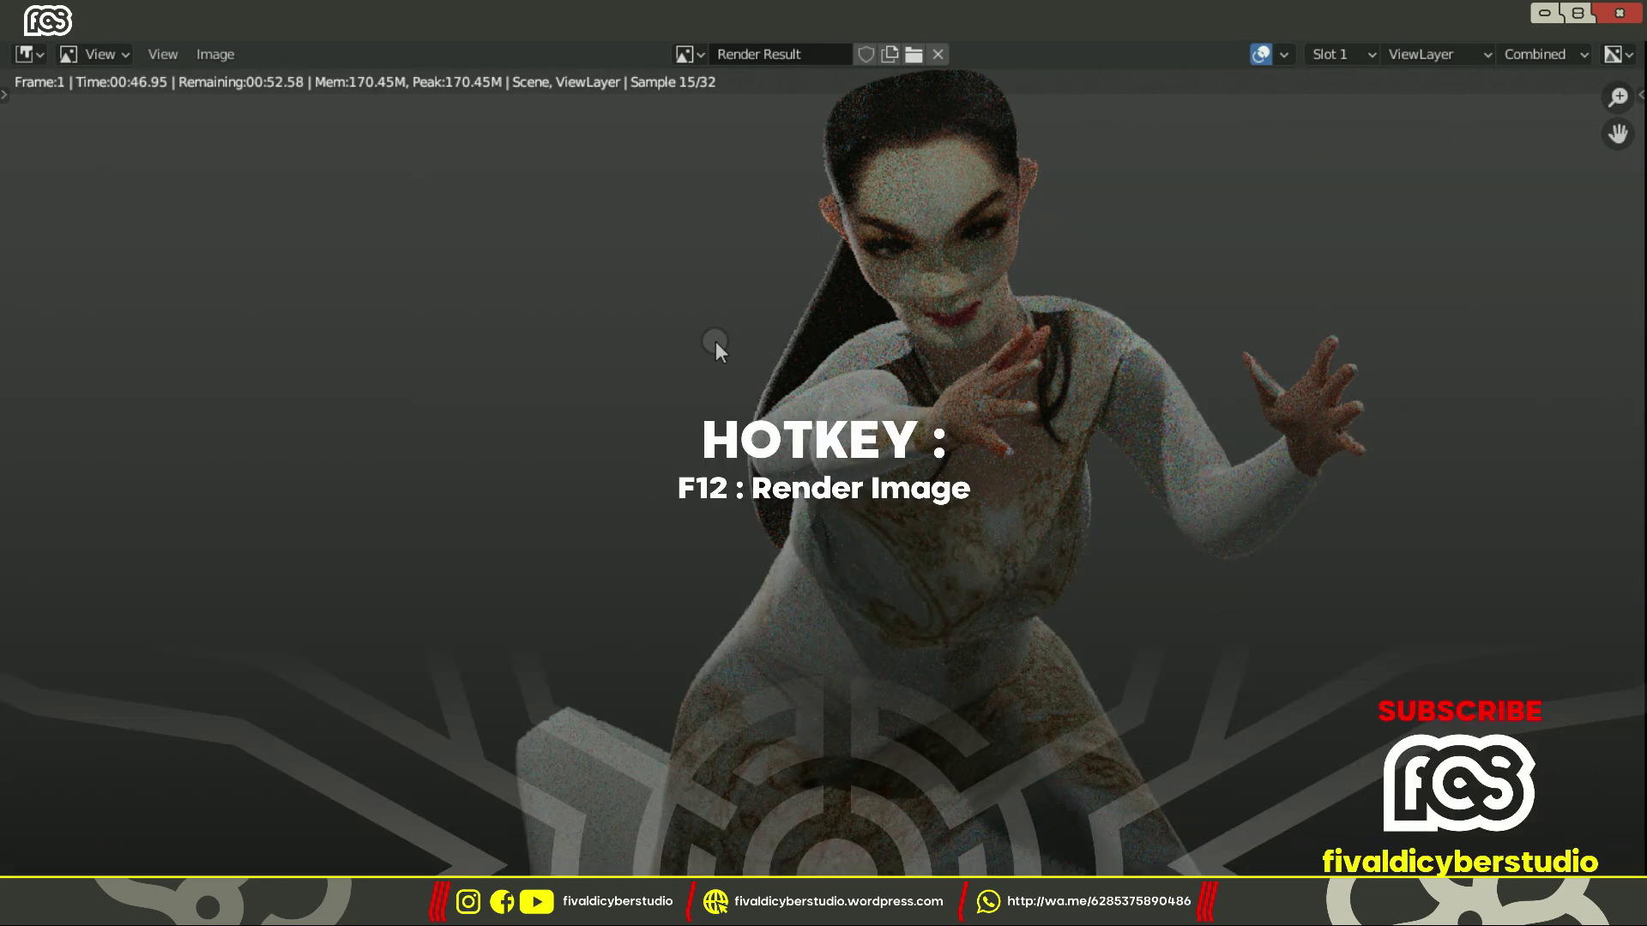
Examine the rendered character as a whole and in close-up.
scroll(715, 342, down, 2)
middle_drag(982, 418, 959, 381)
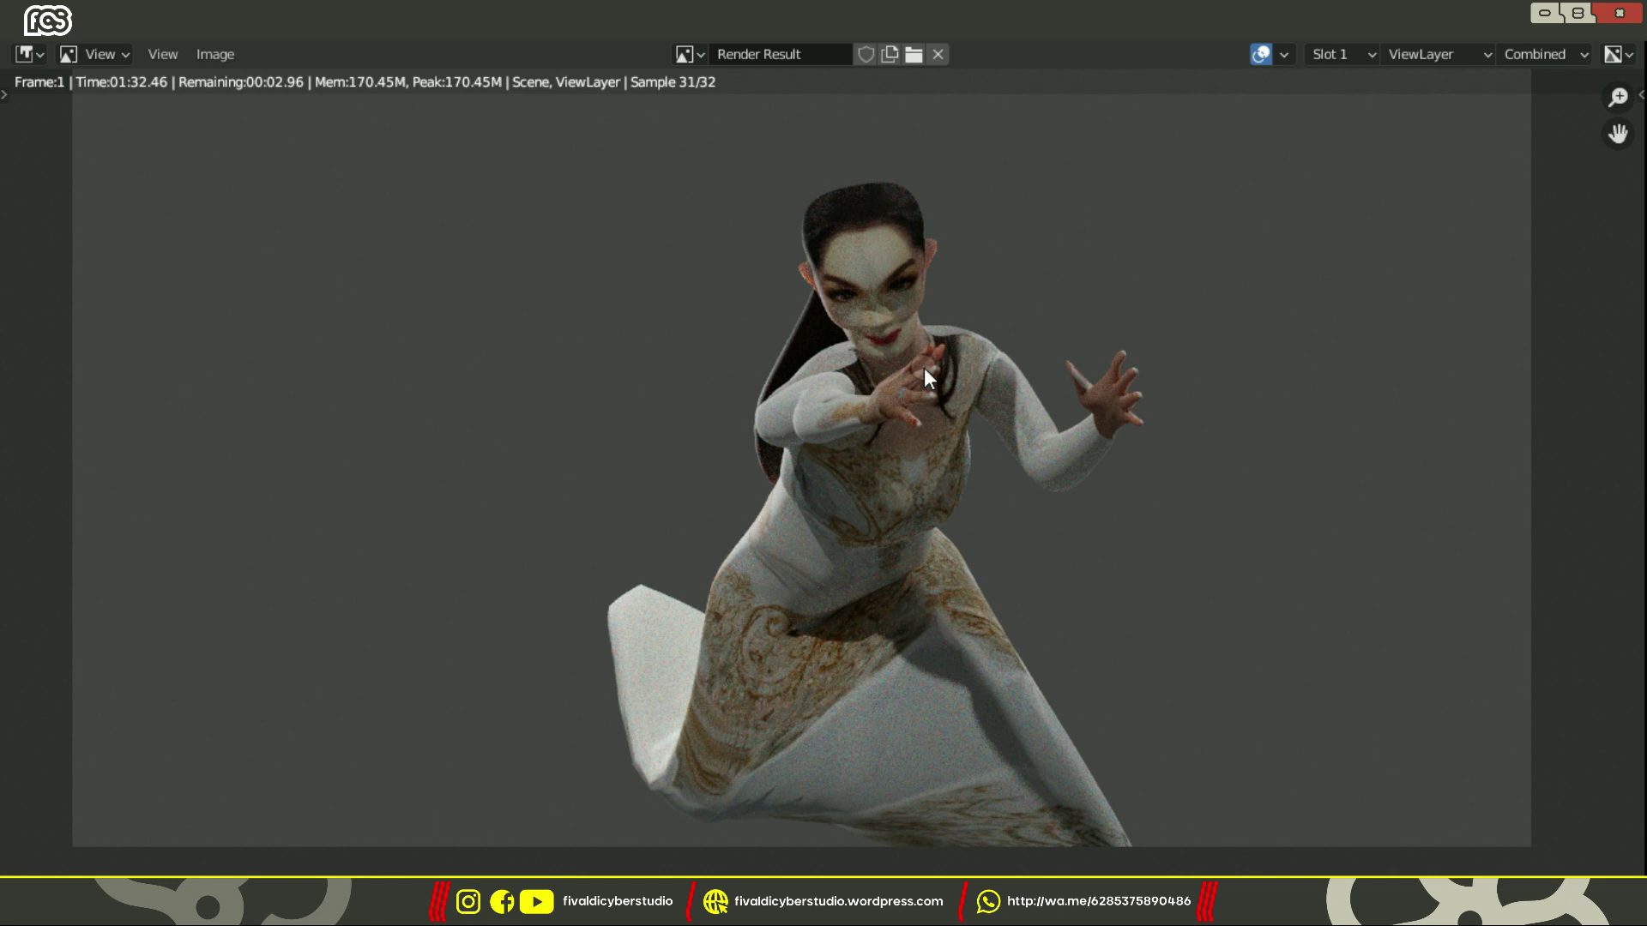
scroll(879, 413, up, 8)
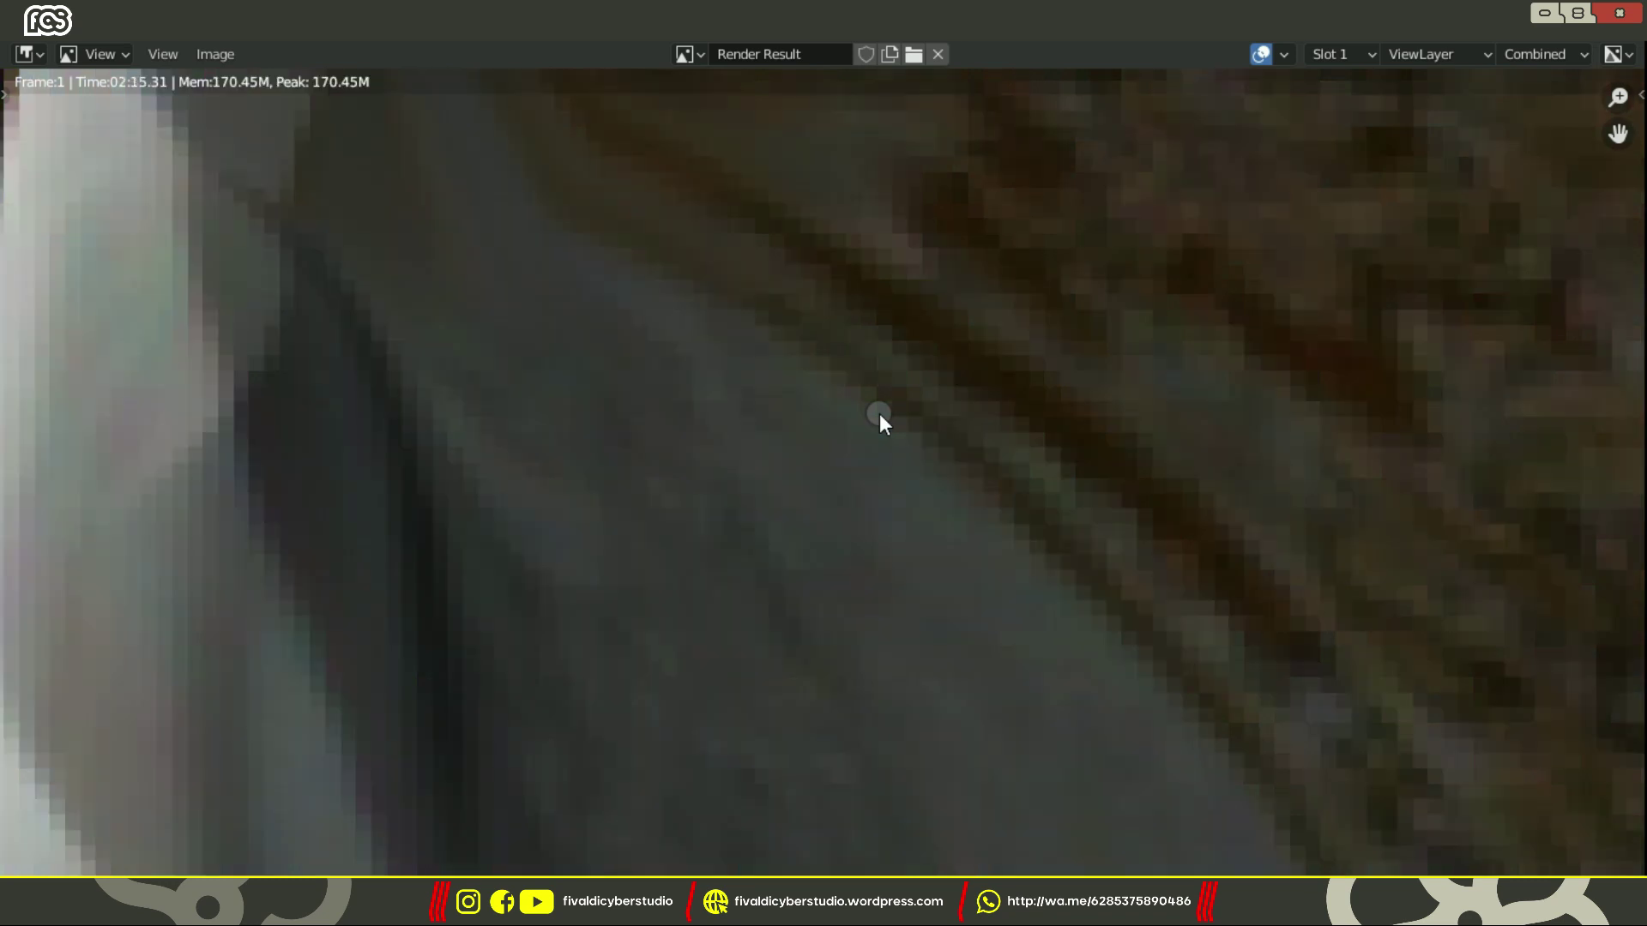
scroll(1096, 303, down, 5)
scroll(1176, 394, down, 2)
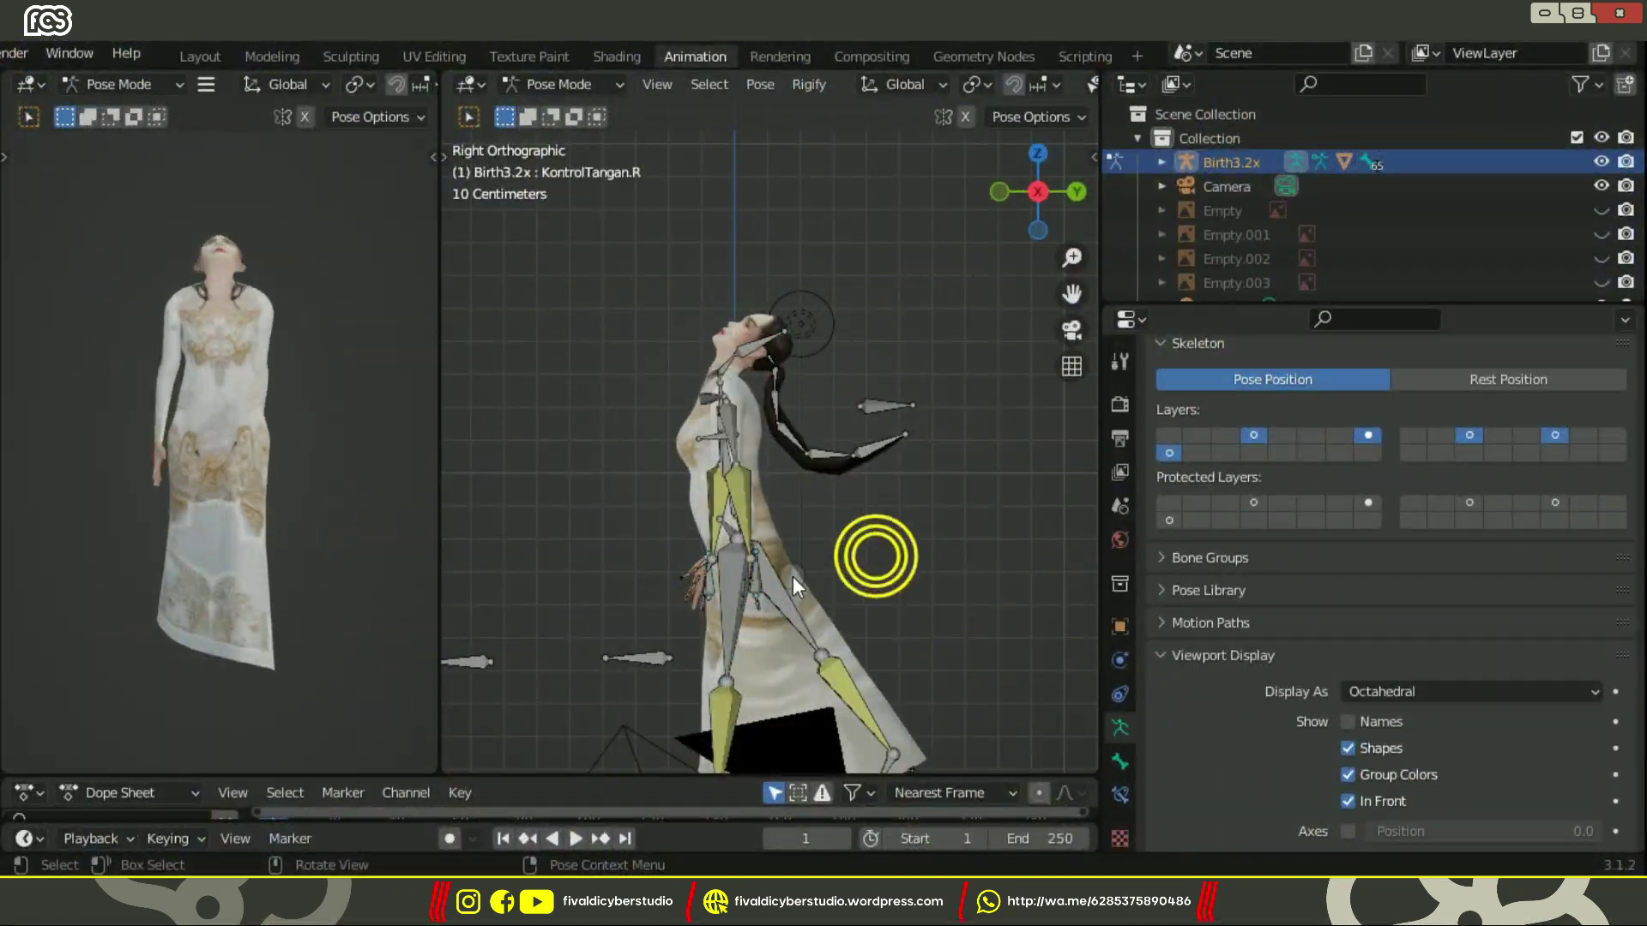
Raise both hand controls above the head in the right side view.
scroll(793, 577, up, 2)
click(754, 639)
key(g)
click(651, 136)
click(659, 630)
key(g)
click(523, 601)
Trackball-rotate upper_arm.R while viewing the raised arms from above.
key(KP_7)
middle_drag(872, 585, 711, 571)
click(709, 570)
key(r)
key(r)
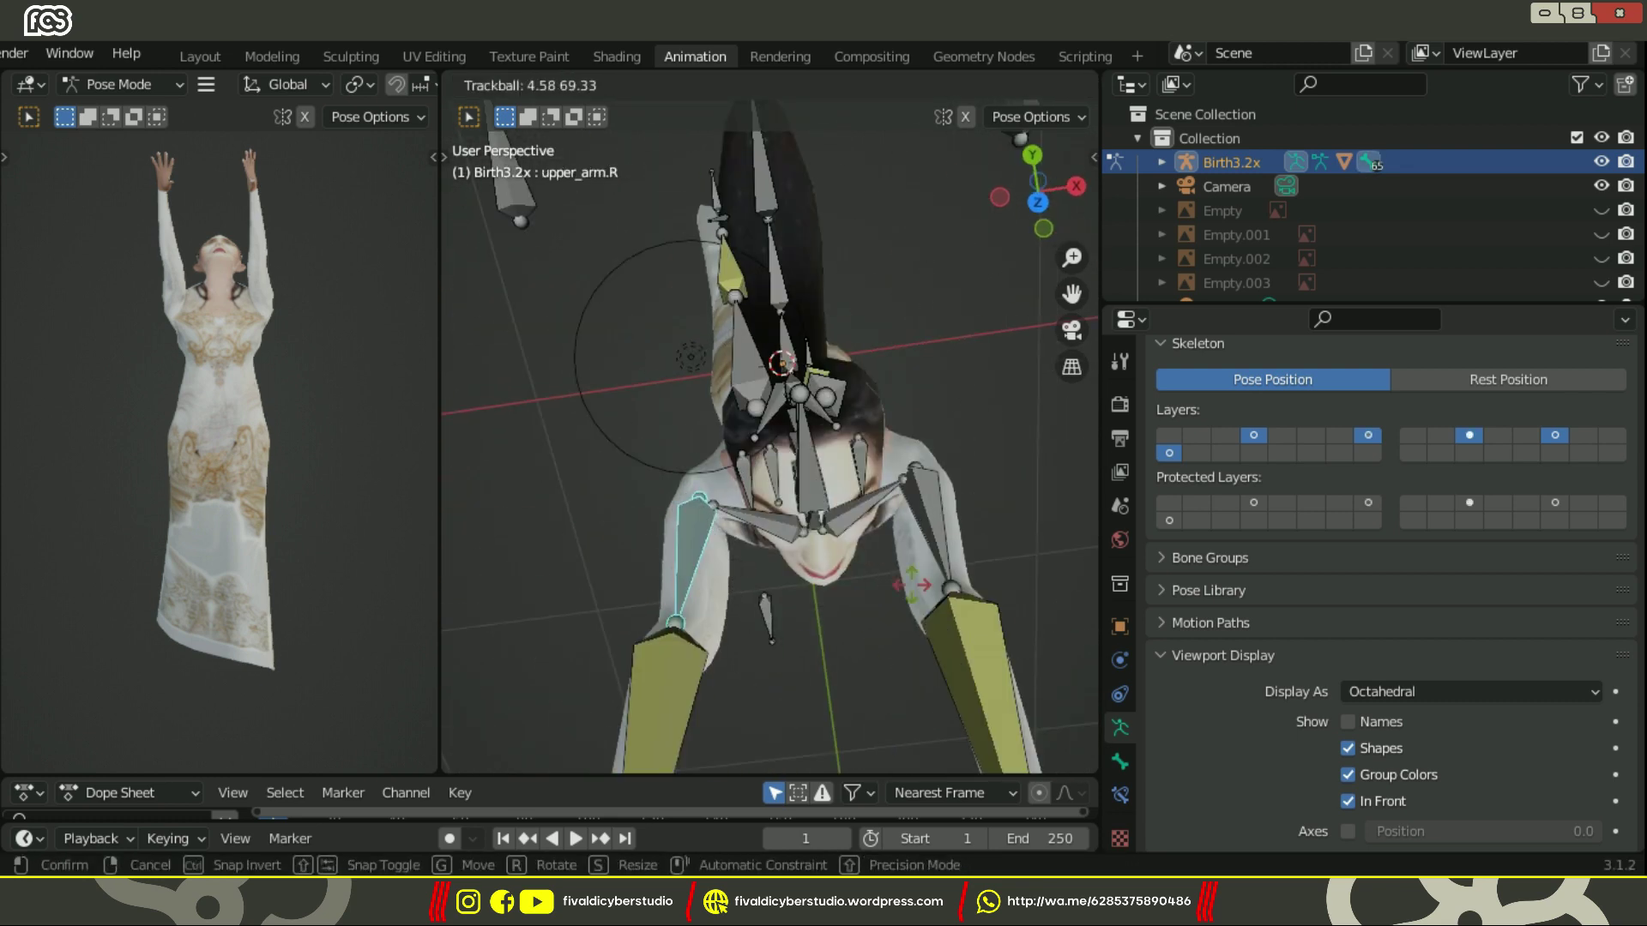
click(911, 585)
Clear the transforms of the left and right hand bones together.
shift+middle_drag(911, 585, 837, 288)
click(905, 435)
scroll(892, 437, down, 2)
shift+click(558, 481)
click(760, 85)
click(834, 137)
click(1041, 137)
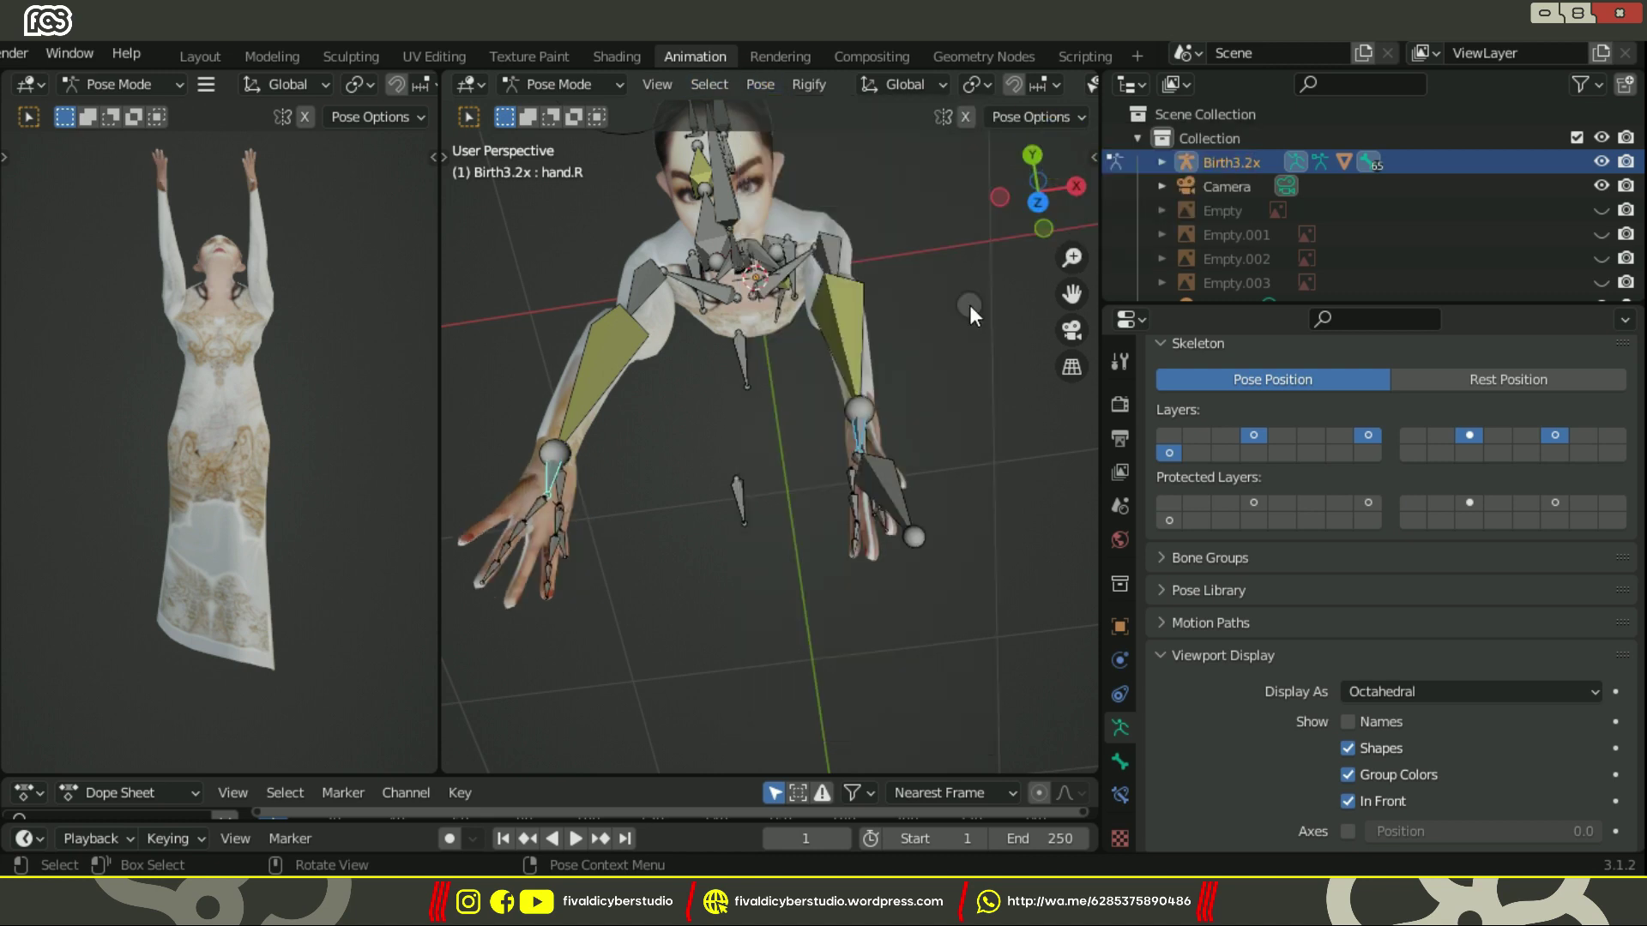
Try trackball rotations on the raised hand bones, starting with hand.L.
scroll(866, 451, up, 2)
click(898, 432)
key(r)
key(r)
right_click(1000, 469)
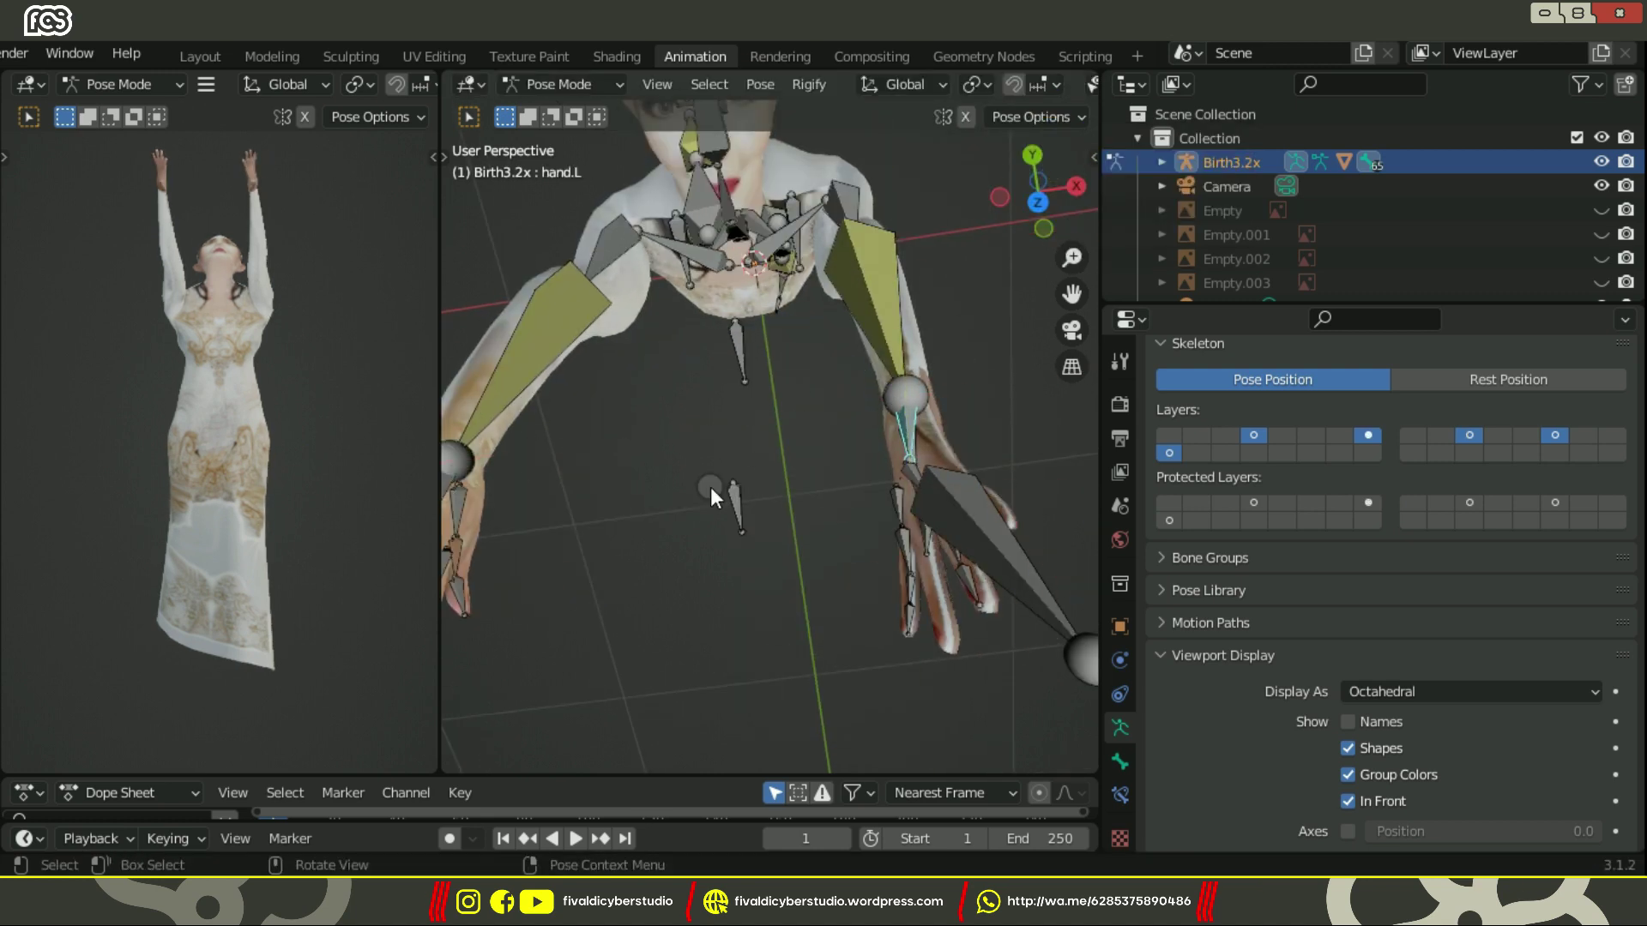
middle_drag(739, 515, 748, 592)
key(r)
key(r)
right_click(785, 420)
Move the arm control bones, including the elbow control KontrolSiku.R, to bend the raised arms outward.
scroll(785, 411, down, 5)
click(727, 616)
key(g)
click(1082, 498)
click(860, 580)
key(g)
click(1057, 468)
scroll(1055, 468, down, 3)
click(536, 446)
click(674, 458)
click(952, 470)
key(g)
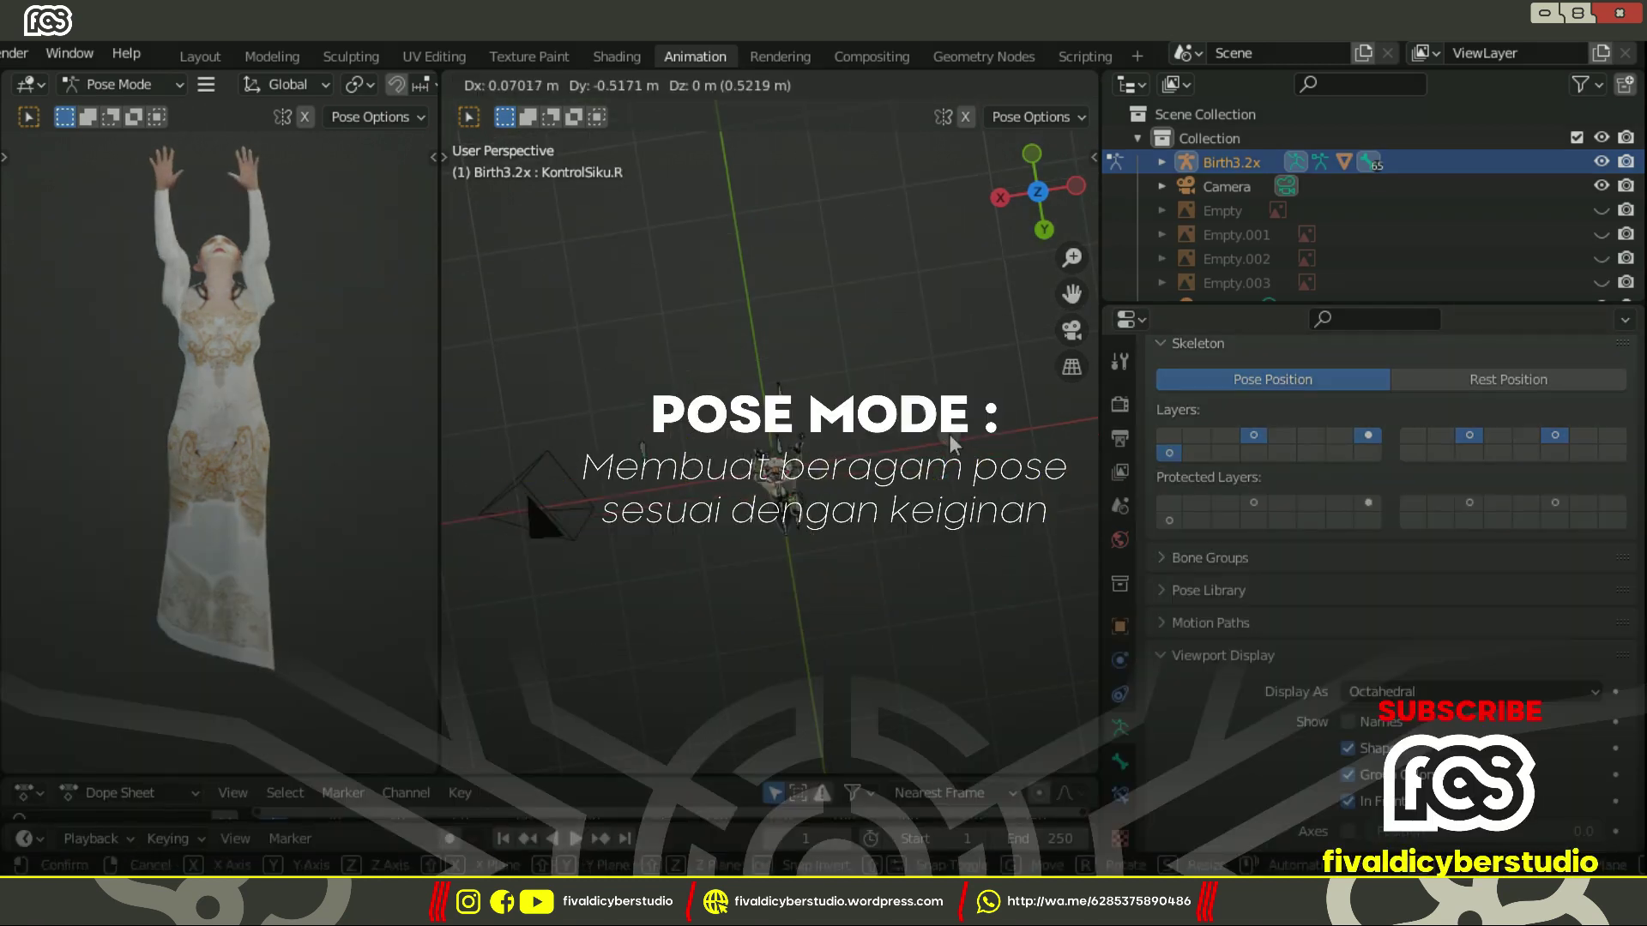
click(950, 442)
Rotate the two upper ponytail bones in the right side view so the hair falls down the back.
key(KP_7)
scroll(847, 439, up, 5)
middle_drag(846, 439, 849, 463)
scroll(849, 463, down, 3)
middle_drag(858, 258, 910, 403)
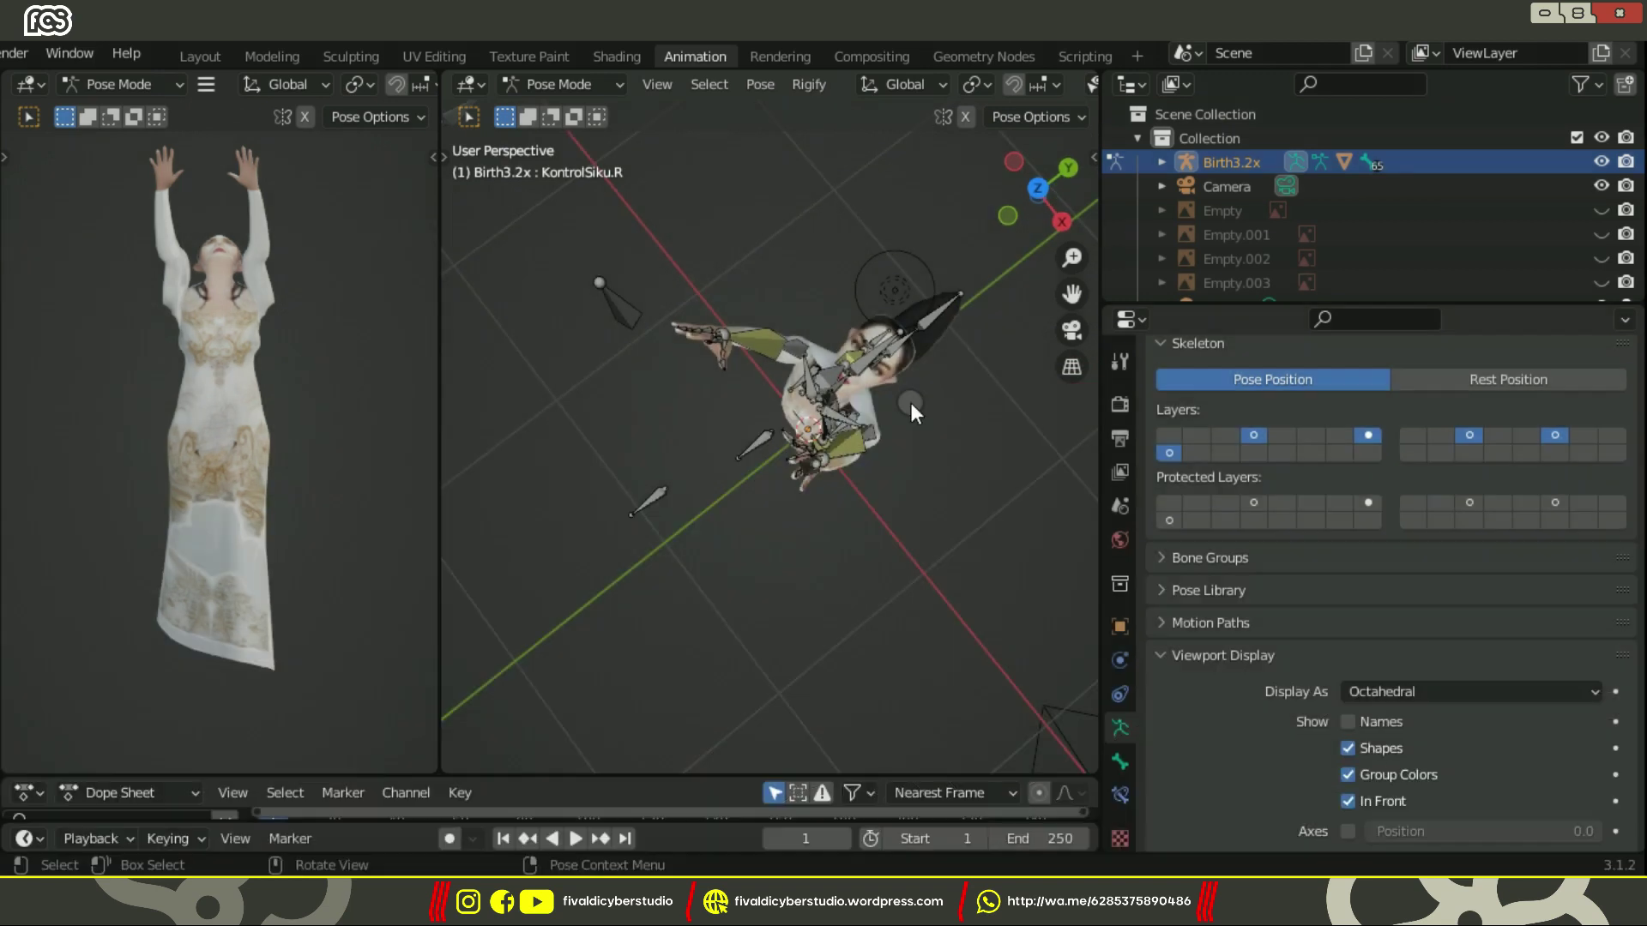
key(KP_3)
click(999, 470)
key(r)
click(996, 530)
click(952, 477)
key(r)
click(947, 549)
Rotate the remaining Rambut bones, ending with Rambut.005, to curve the lower ponytail behind the back.
click(966, 538)
click(946, 571)
click(944, 542)
key(r)
click(912, 466)
key(r)
click(935, 525)
click(932, 507)
key(r)
click(996, 535)
click(967, 532)
Hide the Birth3.2x armature to inspect the posed character from several angles, and show it again.
scroll(824, 498, down, 5)
middle_drag(824, 498, 919, 439)
scroll(823, 412, up, 5)
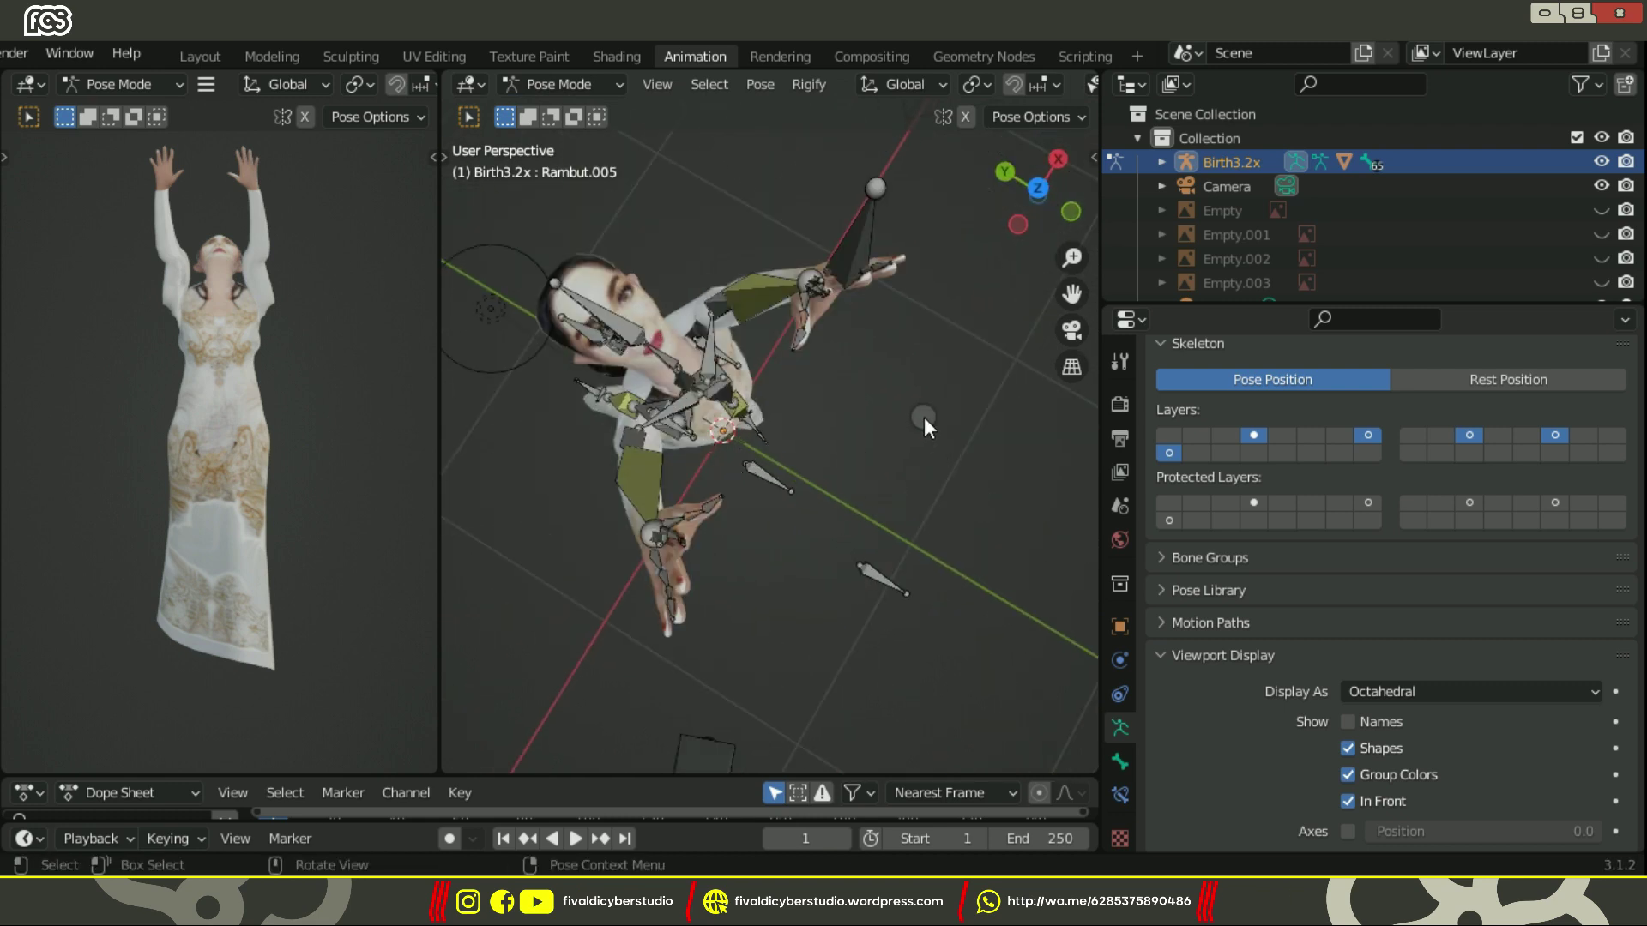
click(1601, 161)
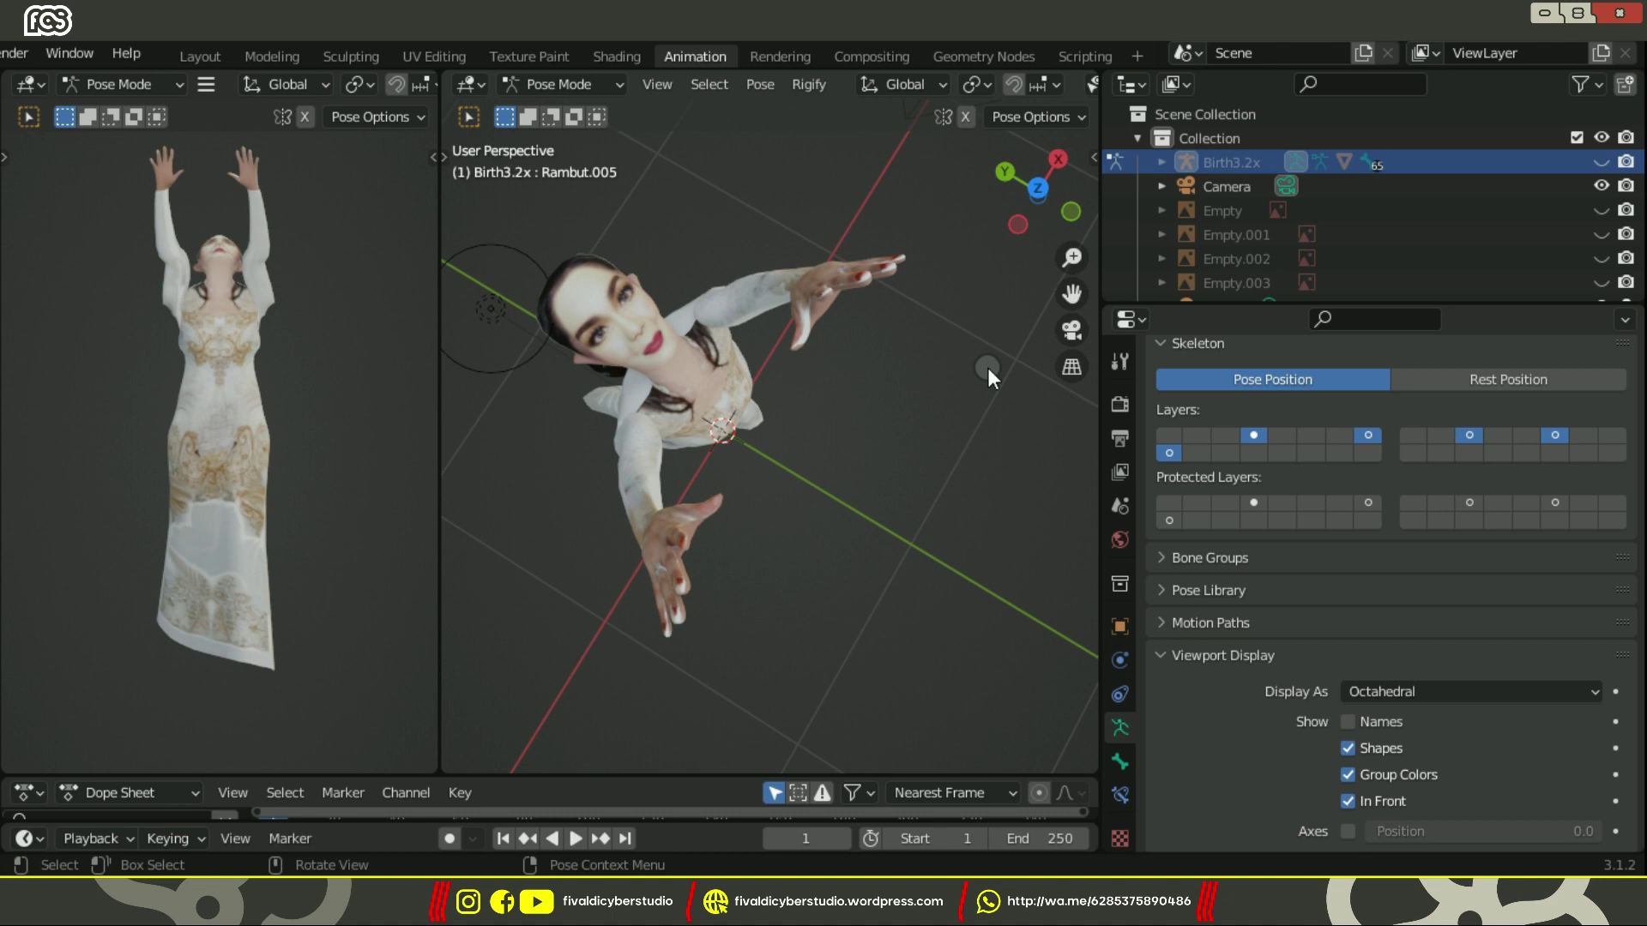
middle_drag(778, 384, 693, 429)
scroll(831, 294, down, 5)
click(1601, 162)
Lower KontrolTangan.R and KontrolTangan.L in the back view to bend both raised arms.
key(KP_1)
key(ctrl+KP_1)
scroll(826, 451, up, 4)
shift+middle_drag(826, 451, 897, 300)
click(821, 214)
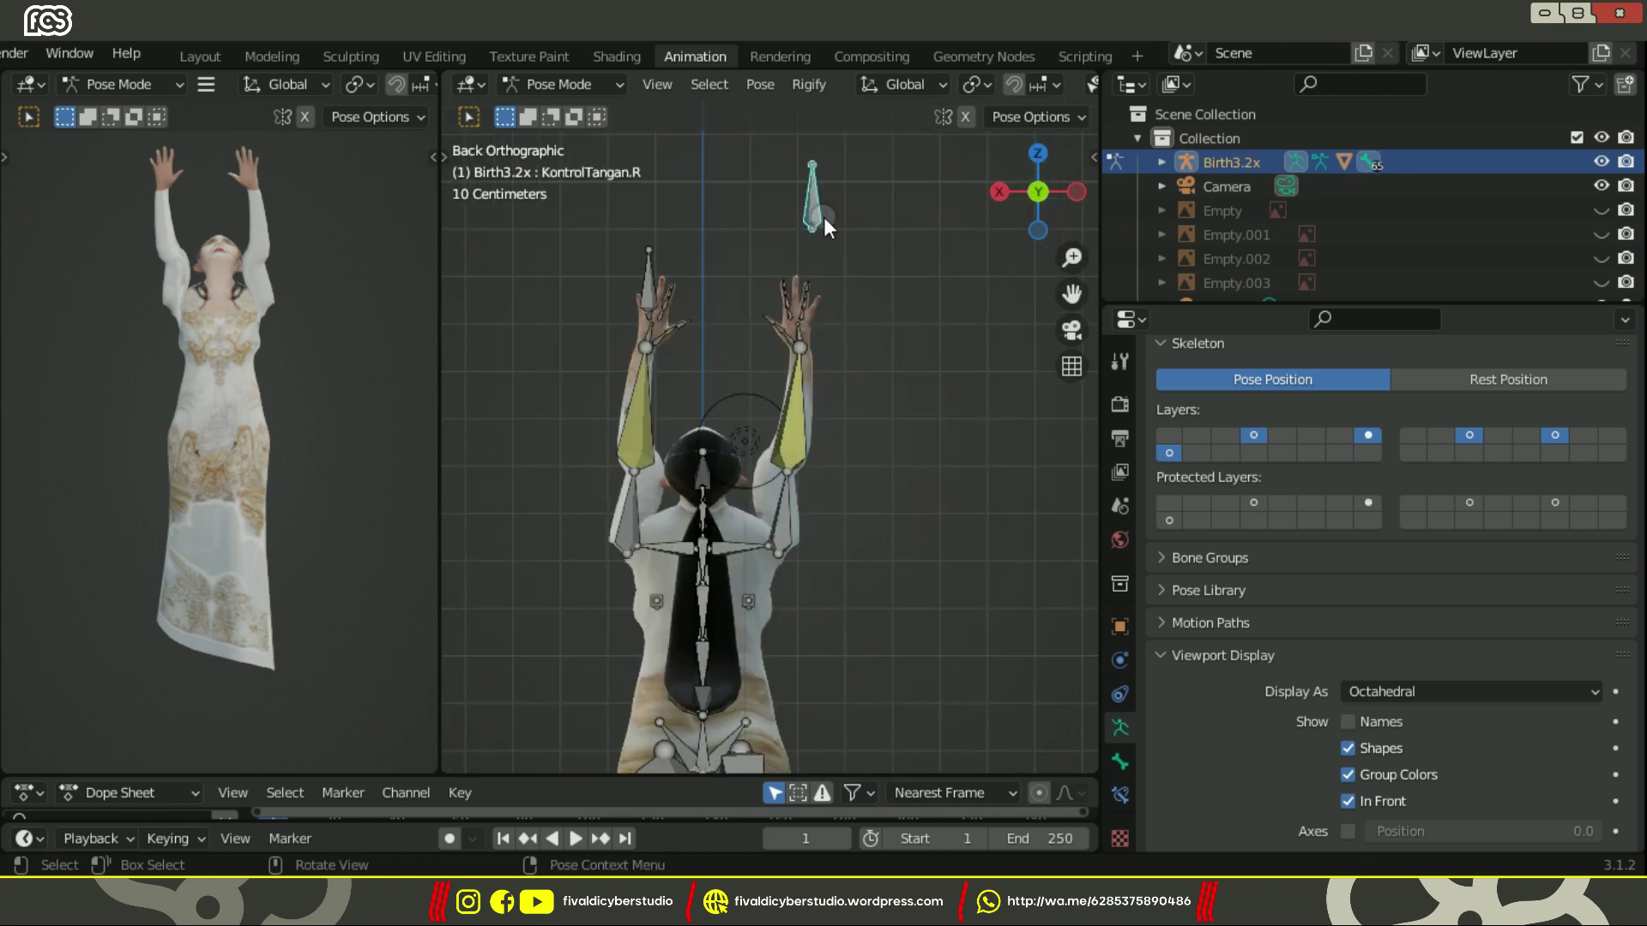
key(g)
click(783, 397)
shift+middle_drag(645, 278, 671, 278)
click(671, 278)
key(r)
key(g)
click(698, 429)
Move both elbow controls closer to the chest in the right side view.
scroll(892, 399, down, 3)
shift+middle_drag(892, 399, 780, 379)
key(KP_3)
scroll(776, 396, up, 2)
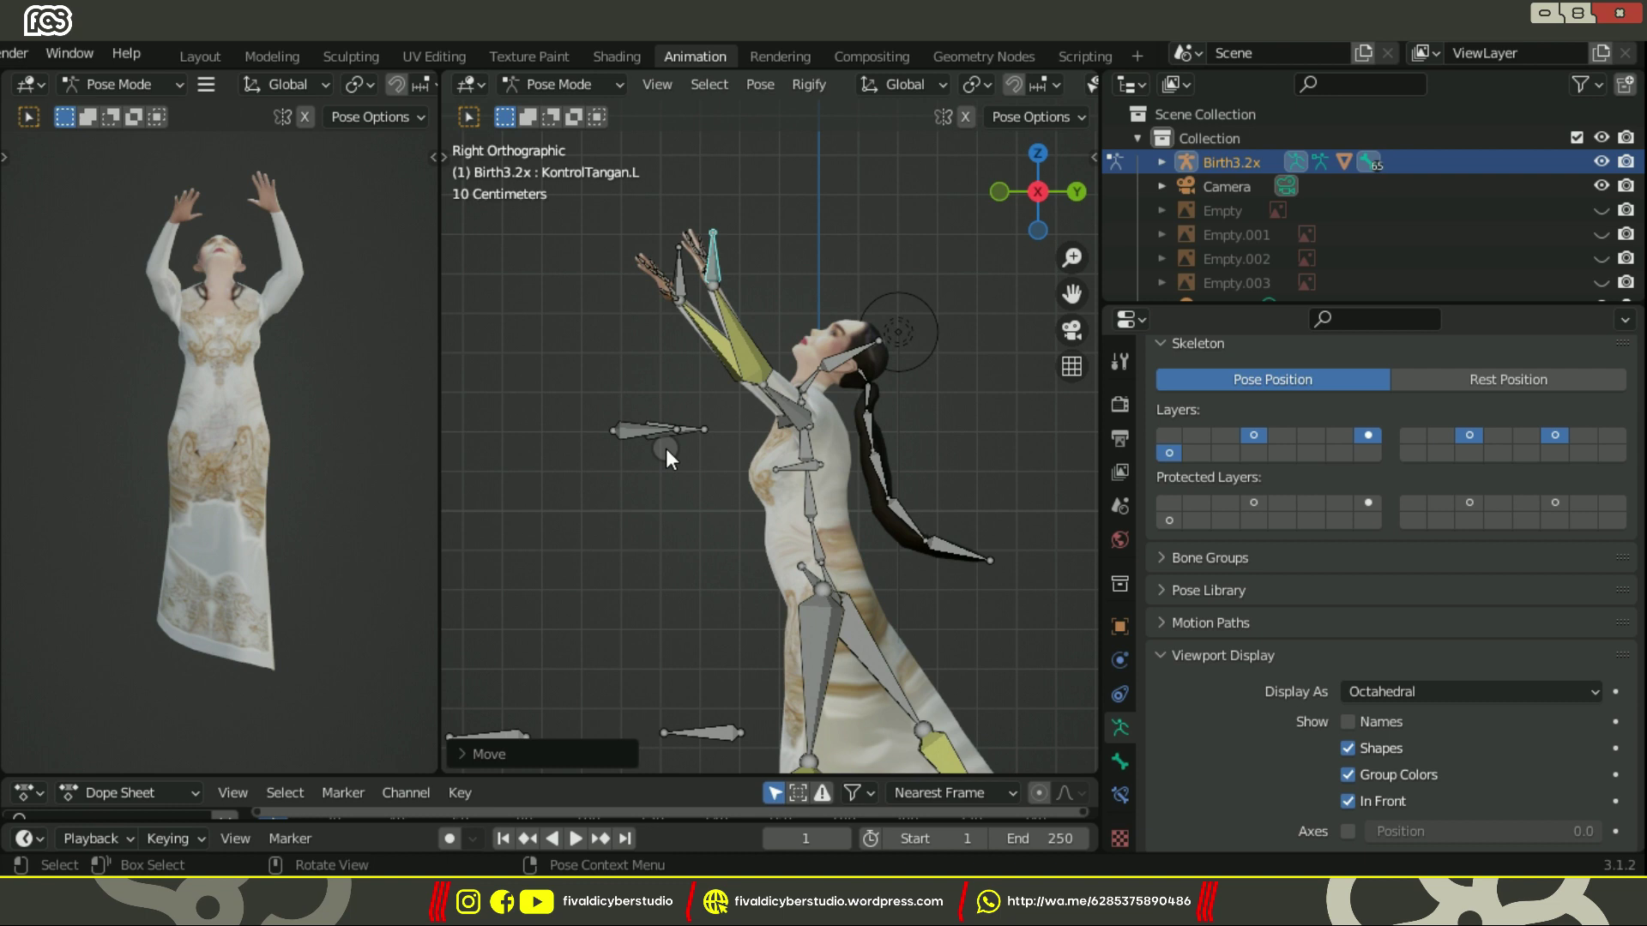
click(674, 439)
key(g)
click(804, 427)
click(666, 431)
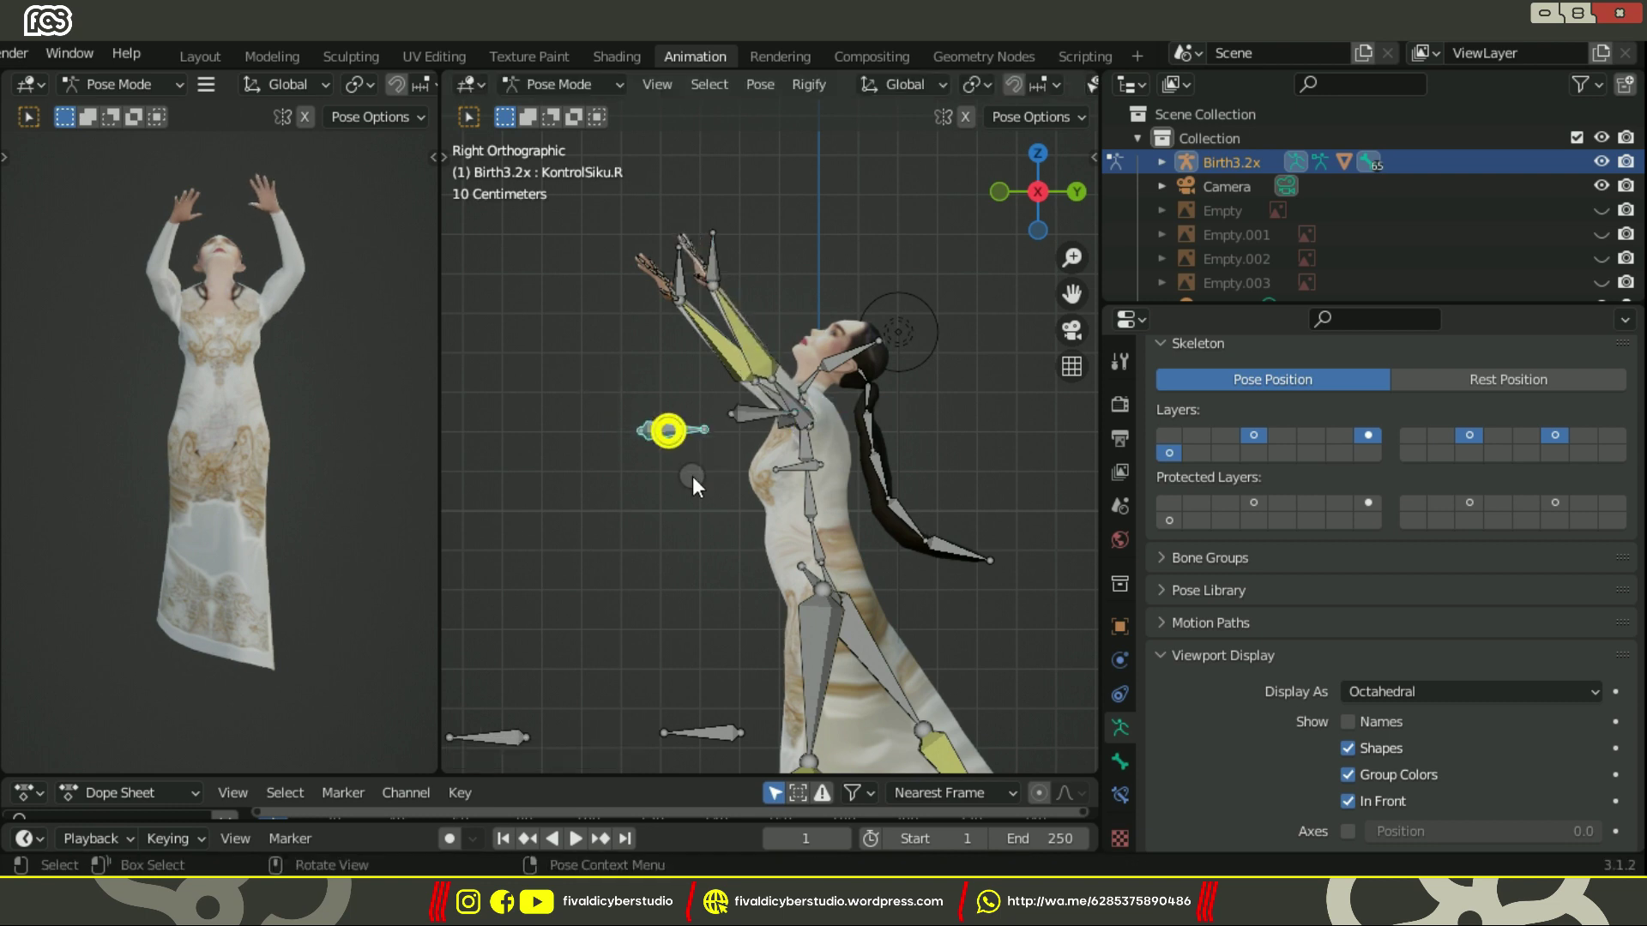
key(g)
click(783, 457)
Adjust the position of KontrolSiku.R in the front view.
key(KP_1)
scroll(876, 448, down, 4)
scroll(878, 449, up, 1)
key(g)
click(805, 457)
Move the foot control below the front foot back and up in the right side view.
middle_drag(944, 360, 975, 441)
key(KP_3)
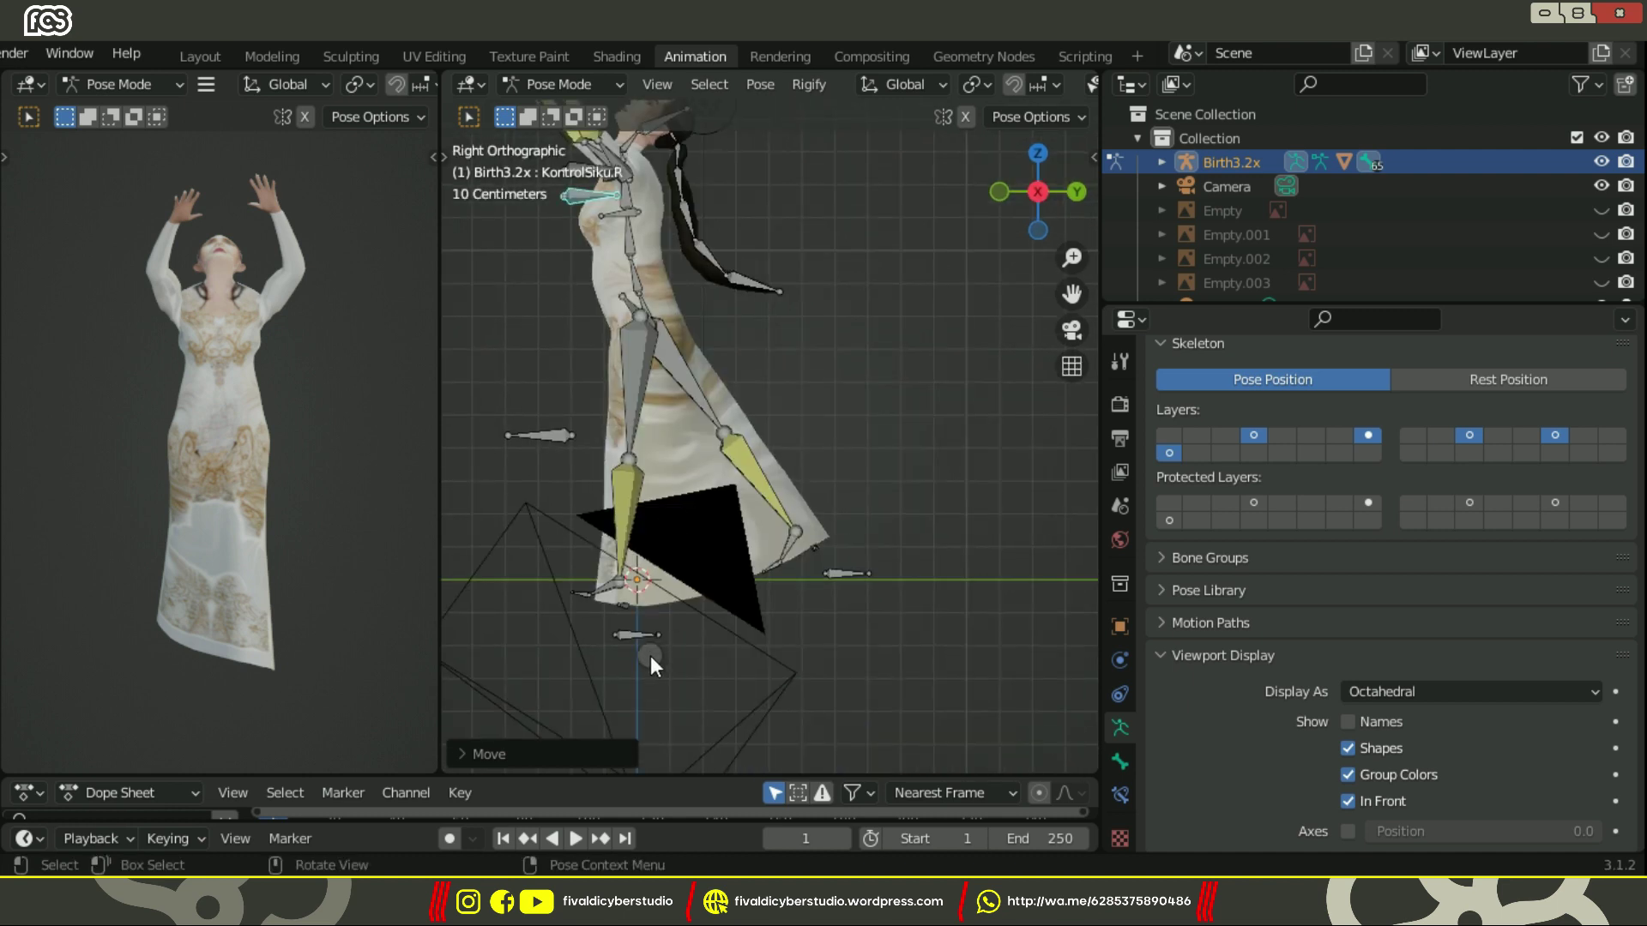
click(692, 647)
key(g)
click(963, 508)
Adjust the foot pose by moving the toe.L bone, and check the pose from above.
scroll(952, 515, up, 2)
click(881, 537)
key(g)
click(930, 577)
key(g)
click(806, 636)
middle_drag(634, 429, 904, 523)
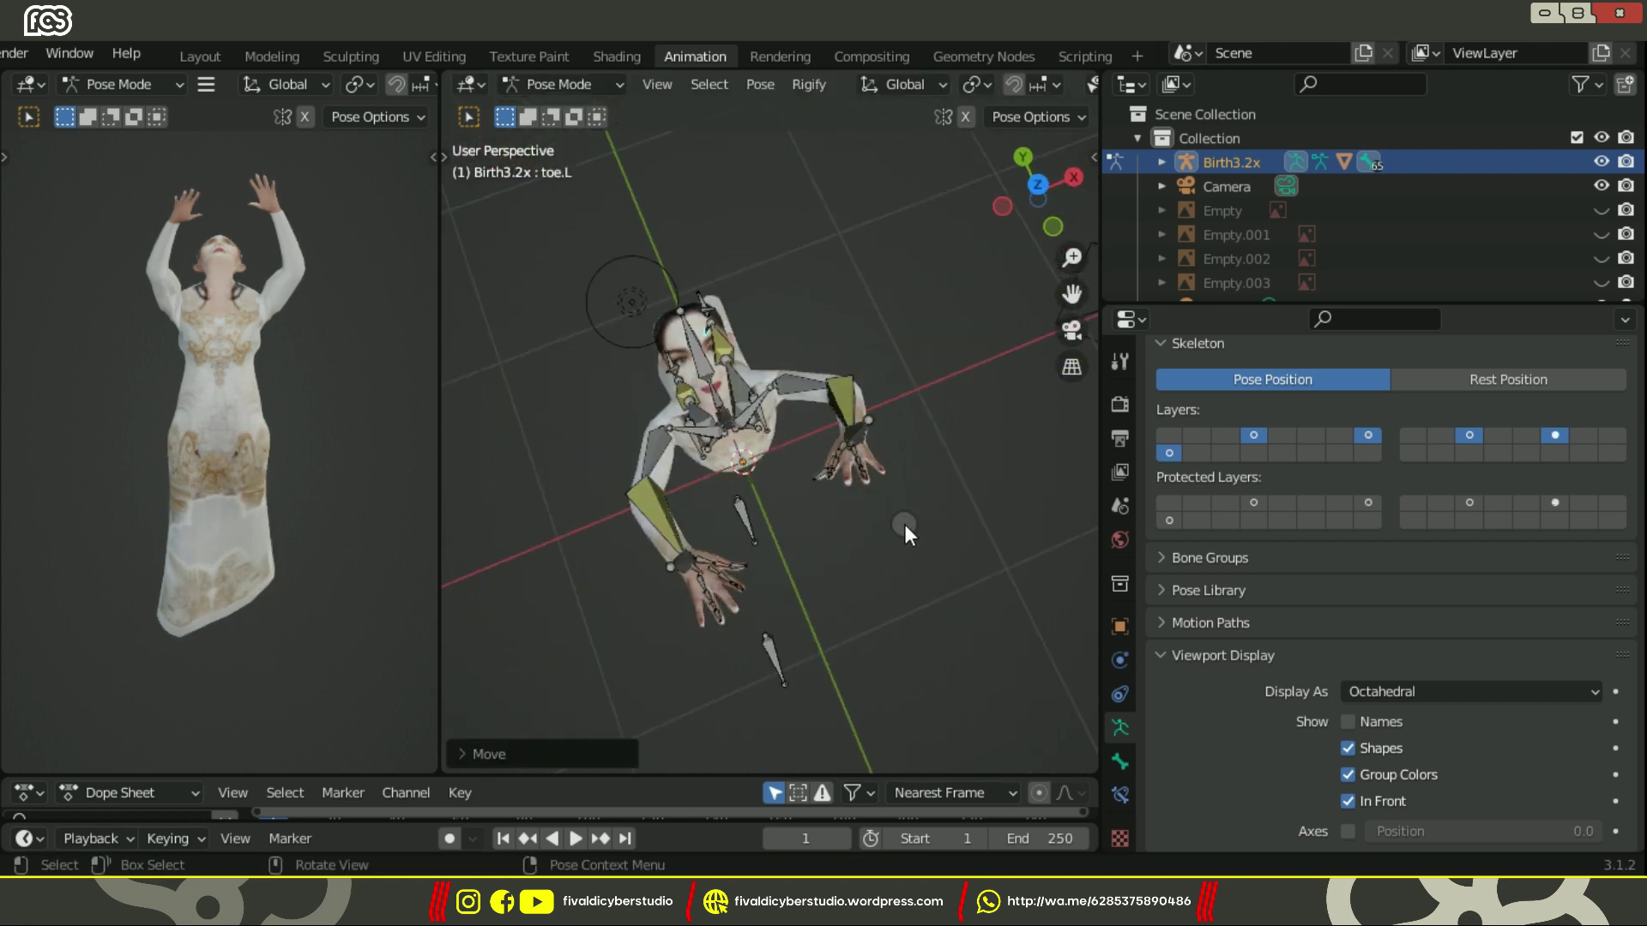
Switch to the camera view, hide the Birth3.2x rig in the outliner, and render the image.
key(KP_0)
middle_drag(739, 412, 772, 523)
click(1601, 162)
middle_drag(945, 467, 922, 507)
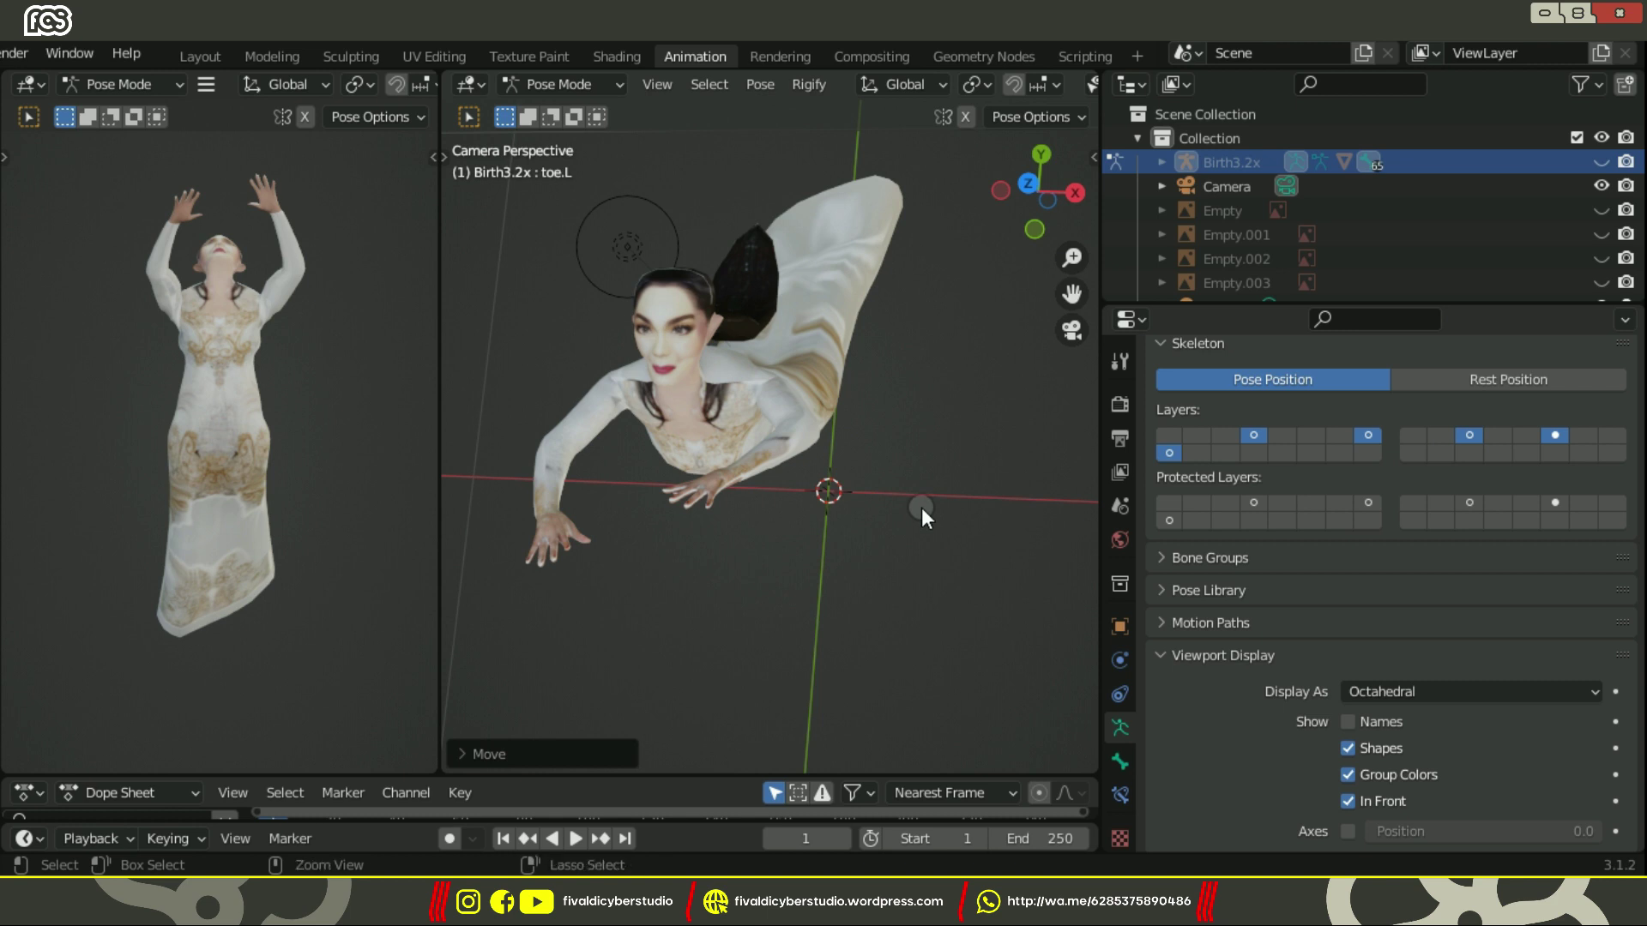
key(F12)
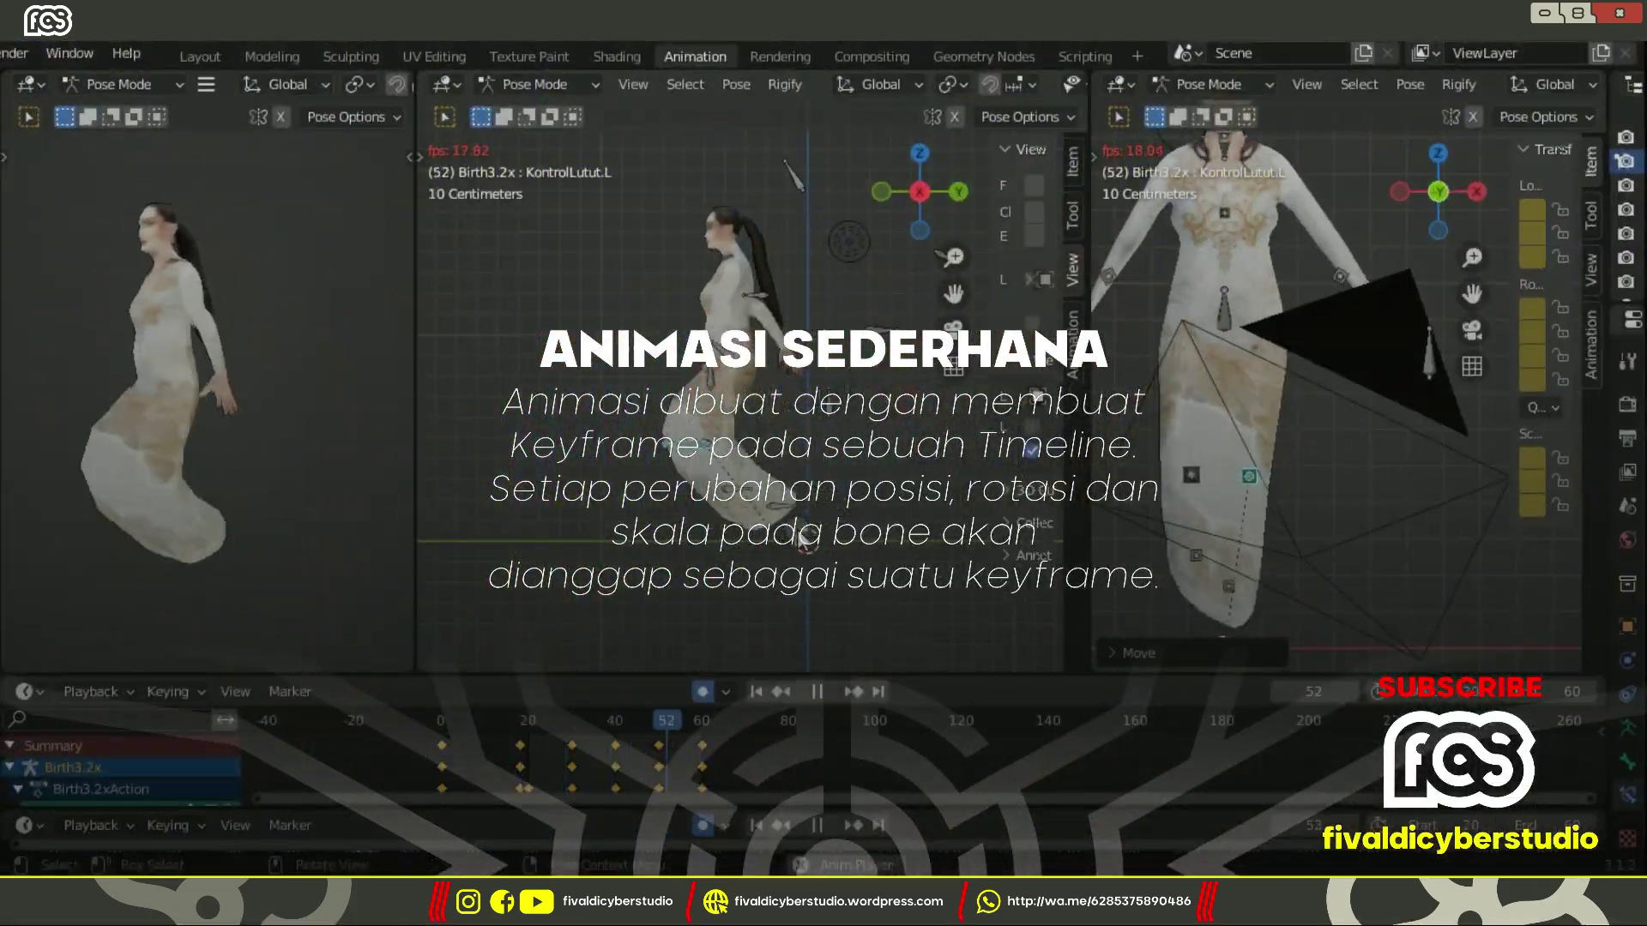
Stop the playback and move the right knee control KontrolLutut.R slightly outward at frame 22 in the front view.
middle_drag(760, 448, 866, 481)
key(KP_1)
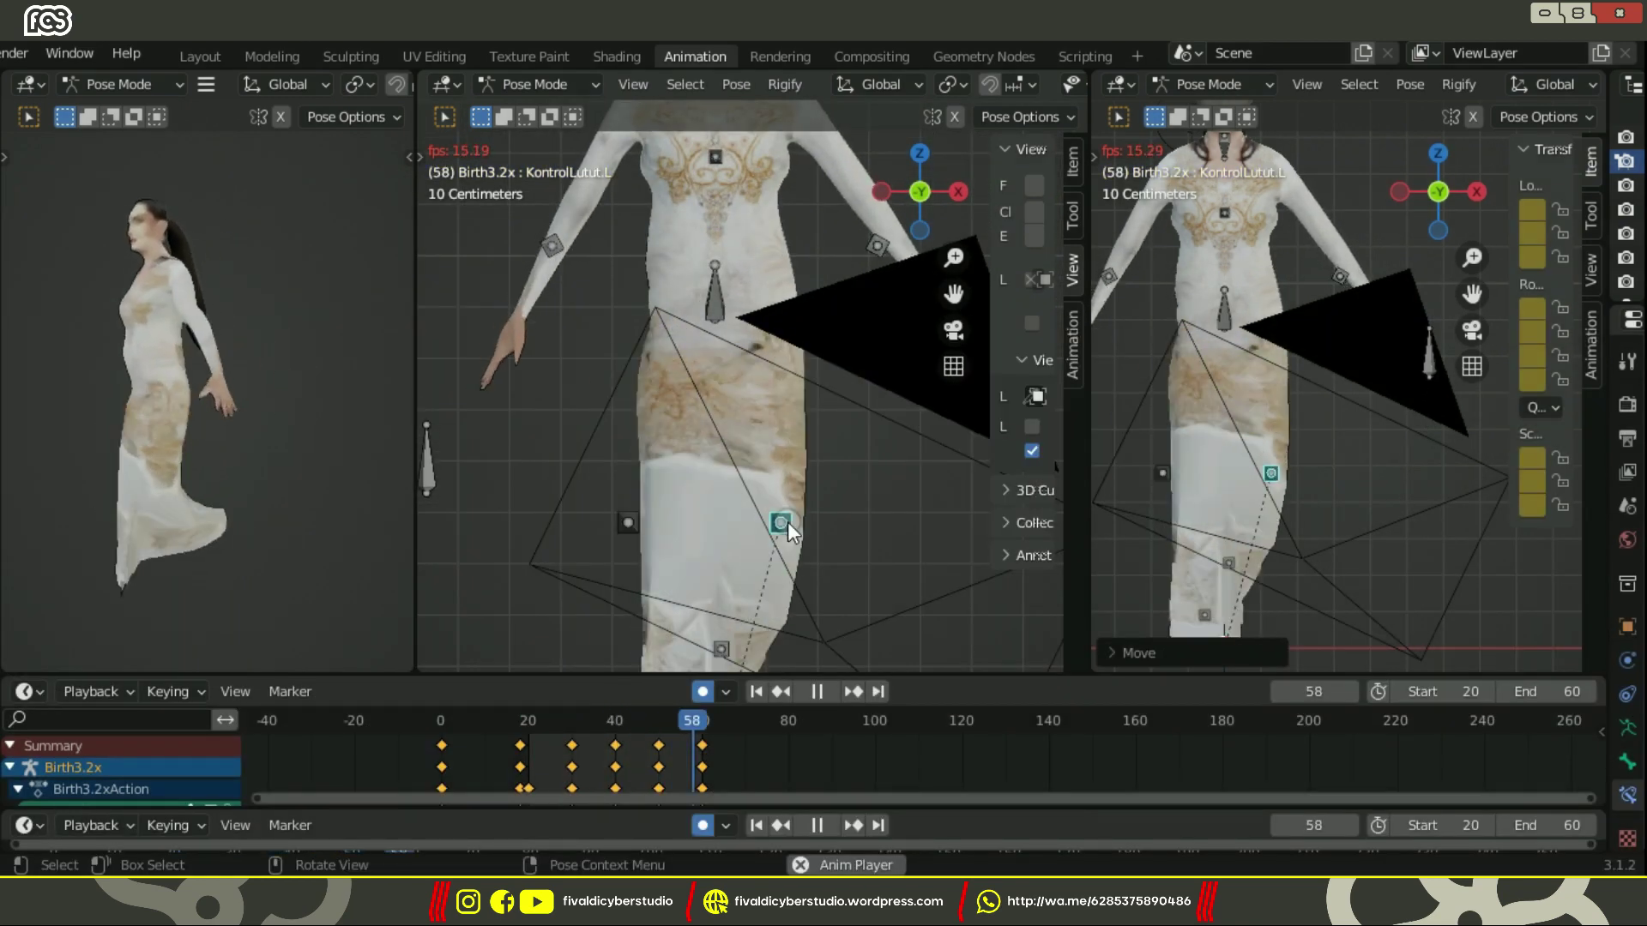
key(space)
click(667, 523)
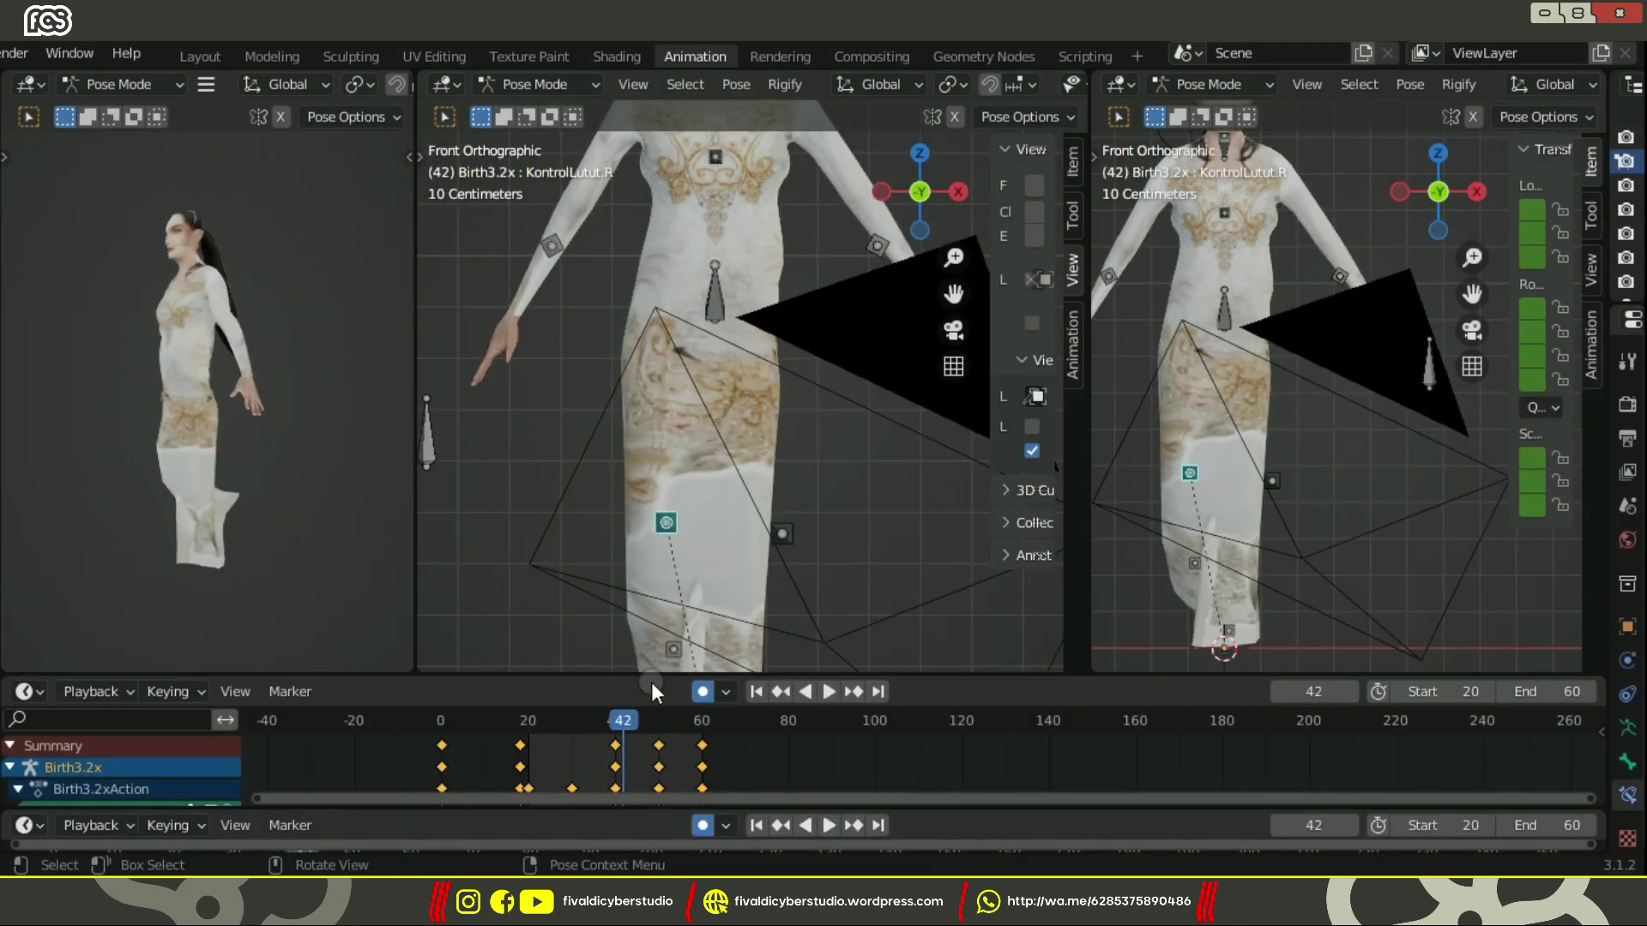
drag(603, 719, 677, 733)
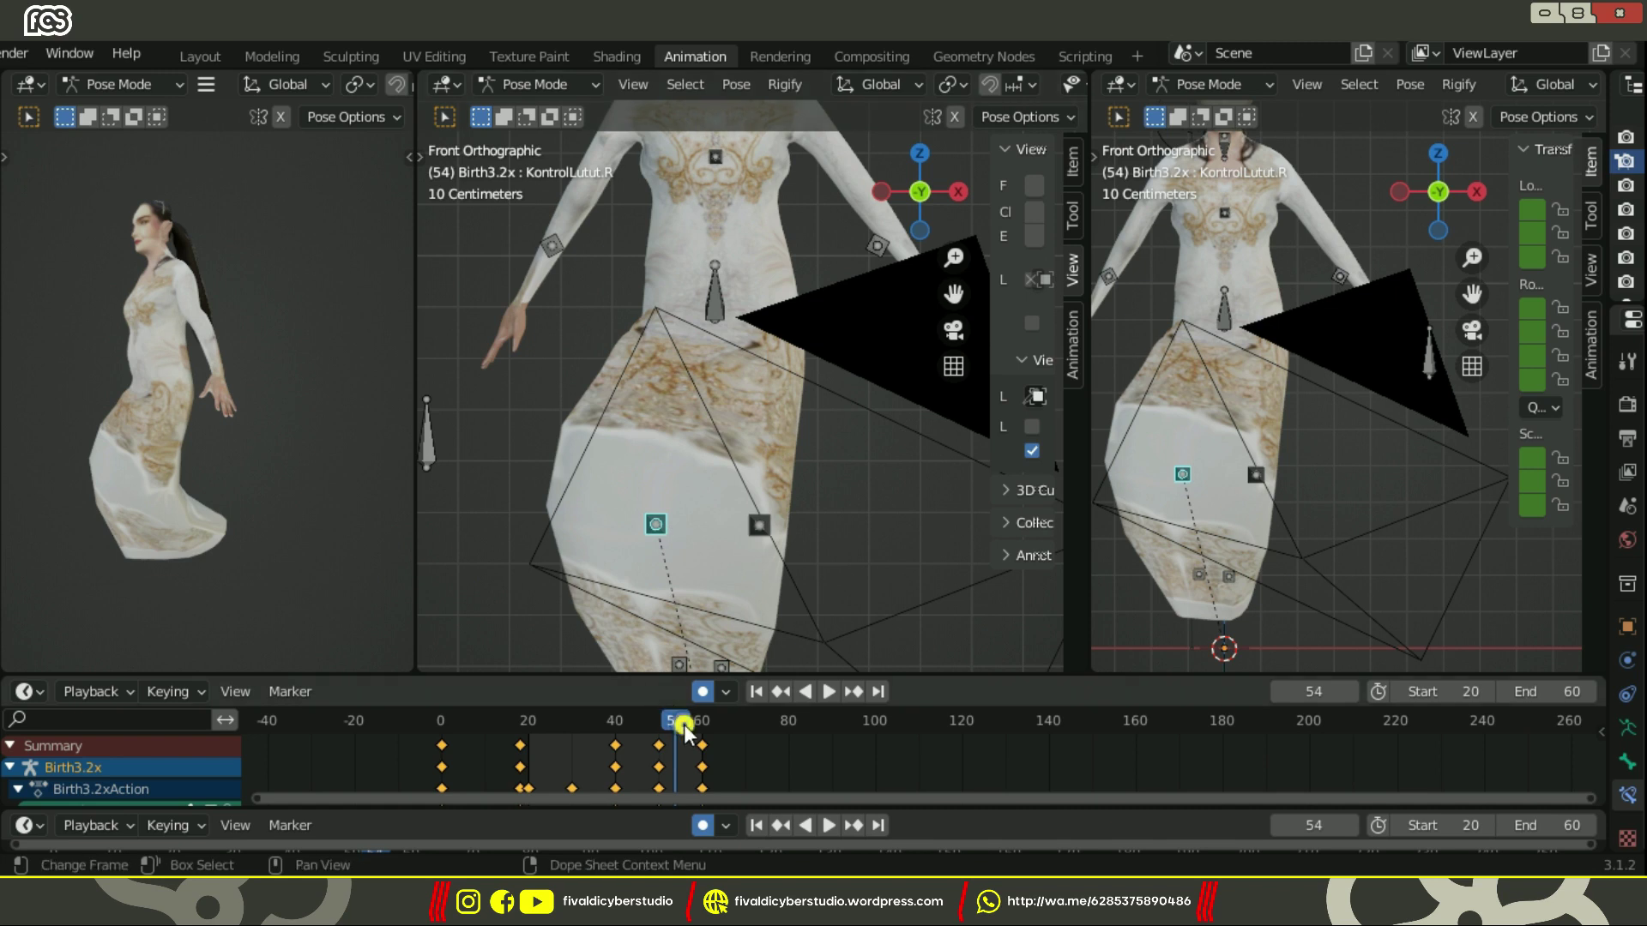
drag(682, 724, 705, 724)
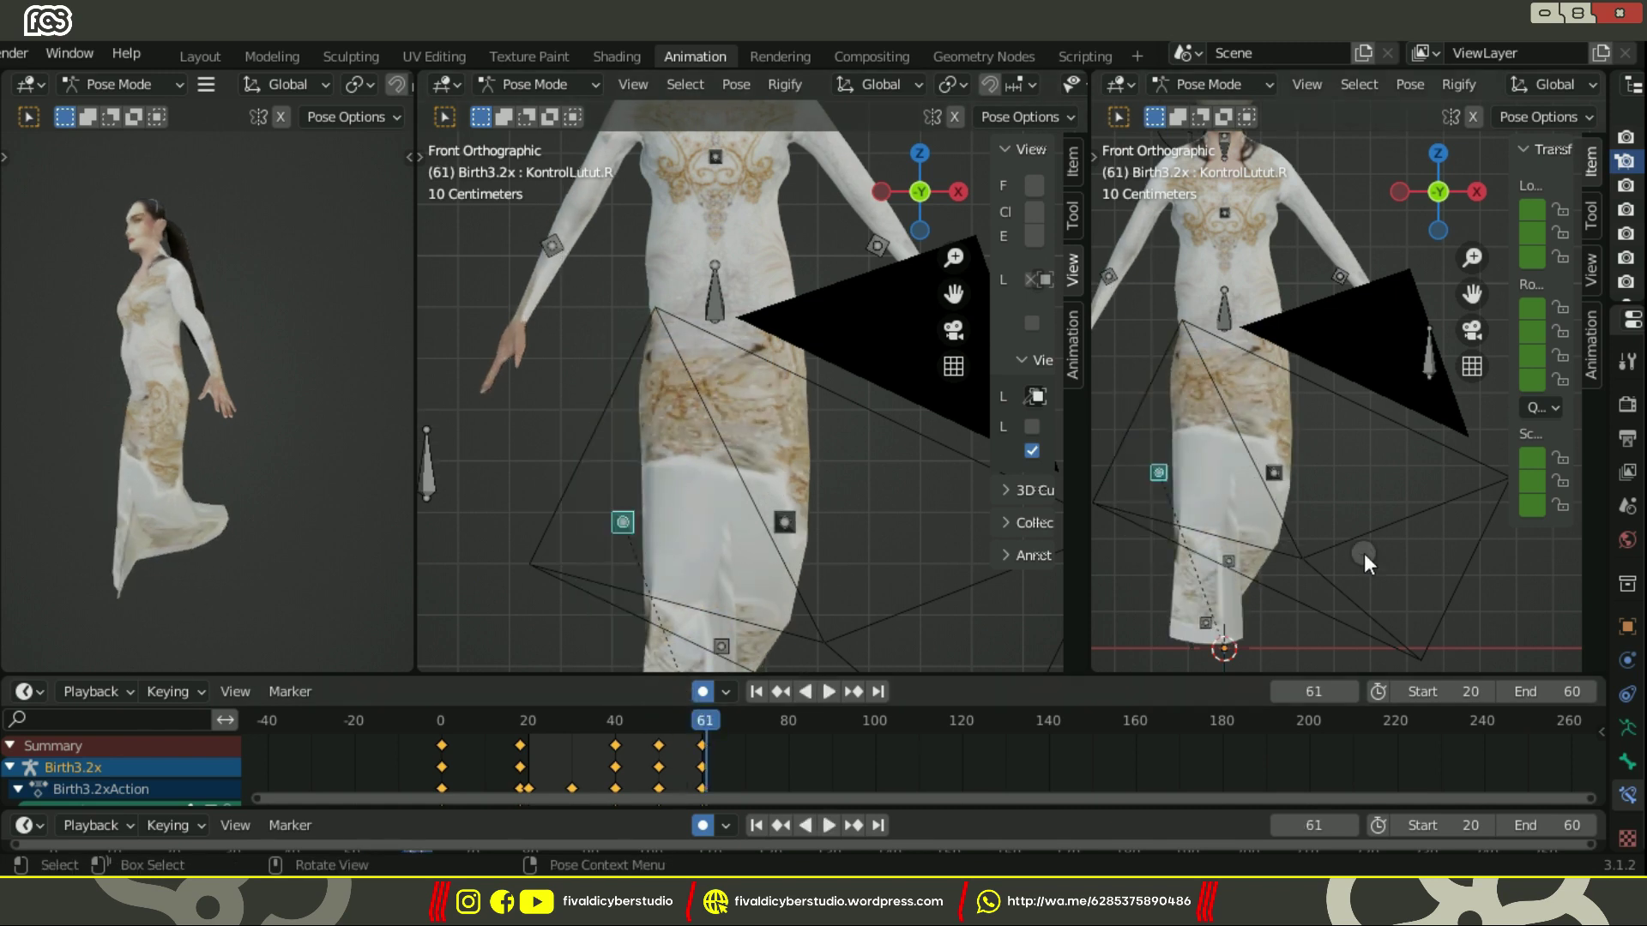
drag(711, 724, 536, 721)
drag(1202, 513, 1188, 514)
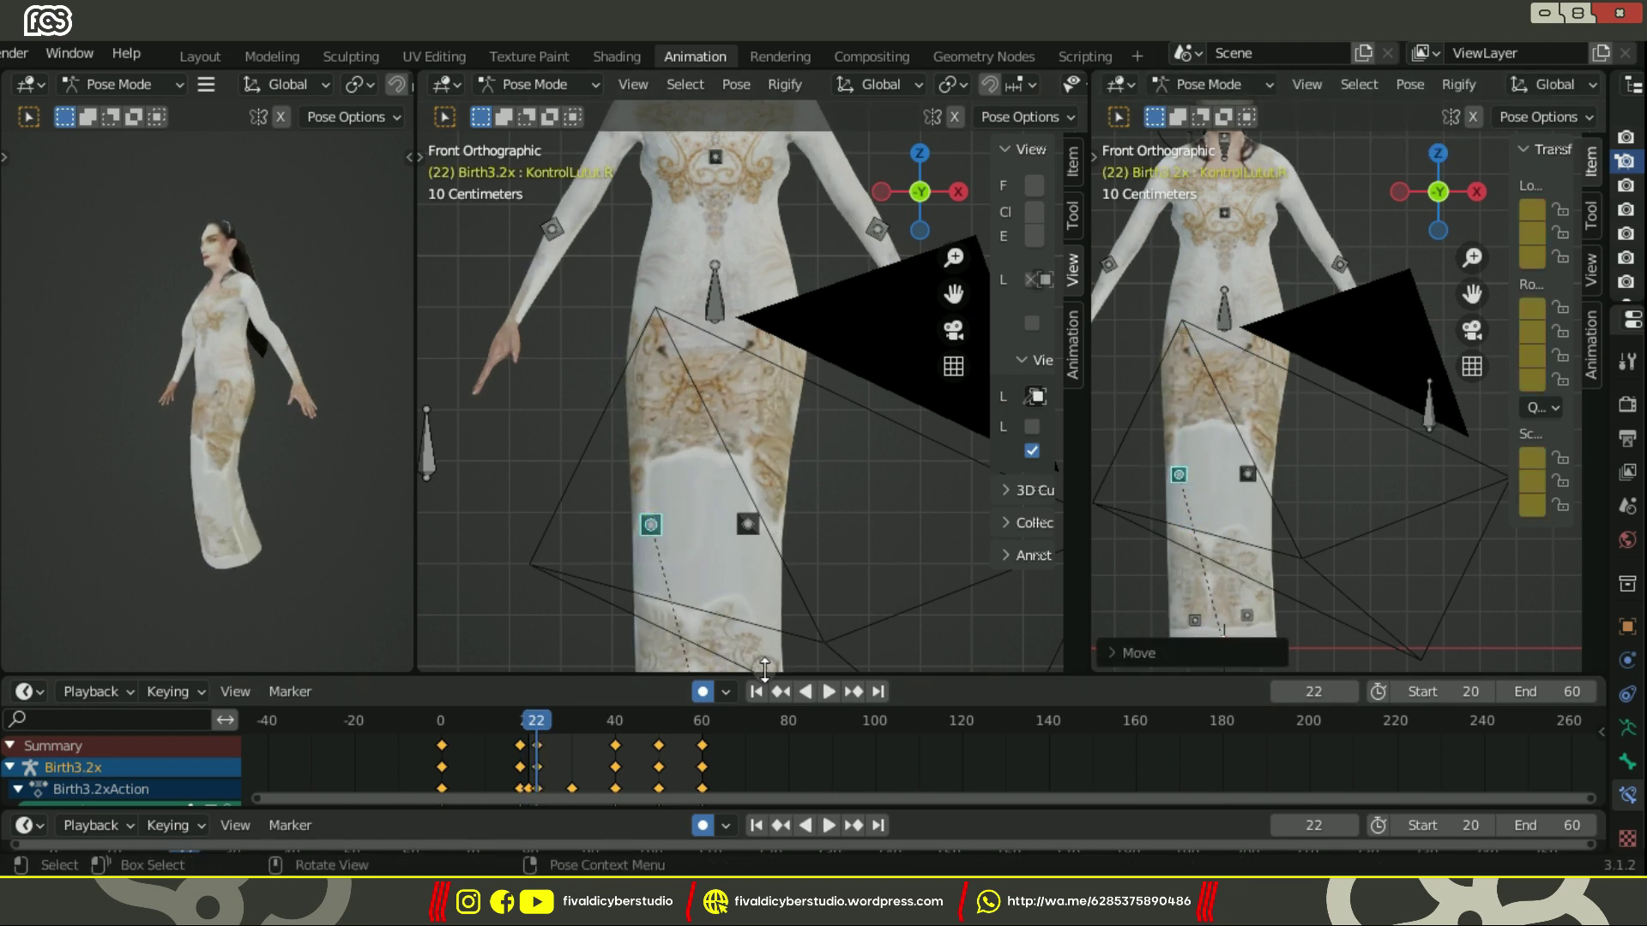
Move the left knee control KontrolLutut.L about 0.06 m inward at frame 34 in the front view.
drag(537, 720, 588, 722)
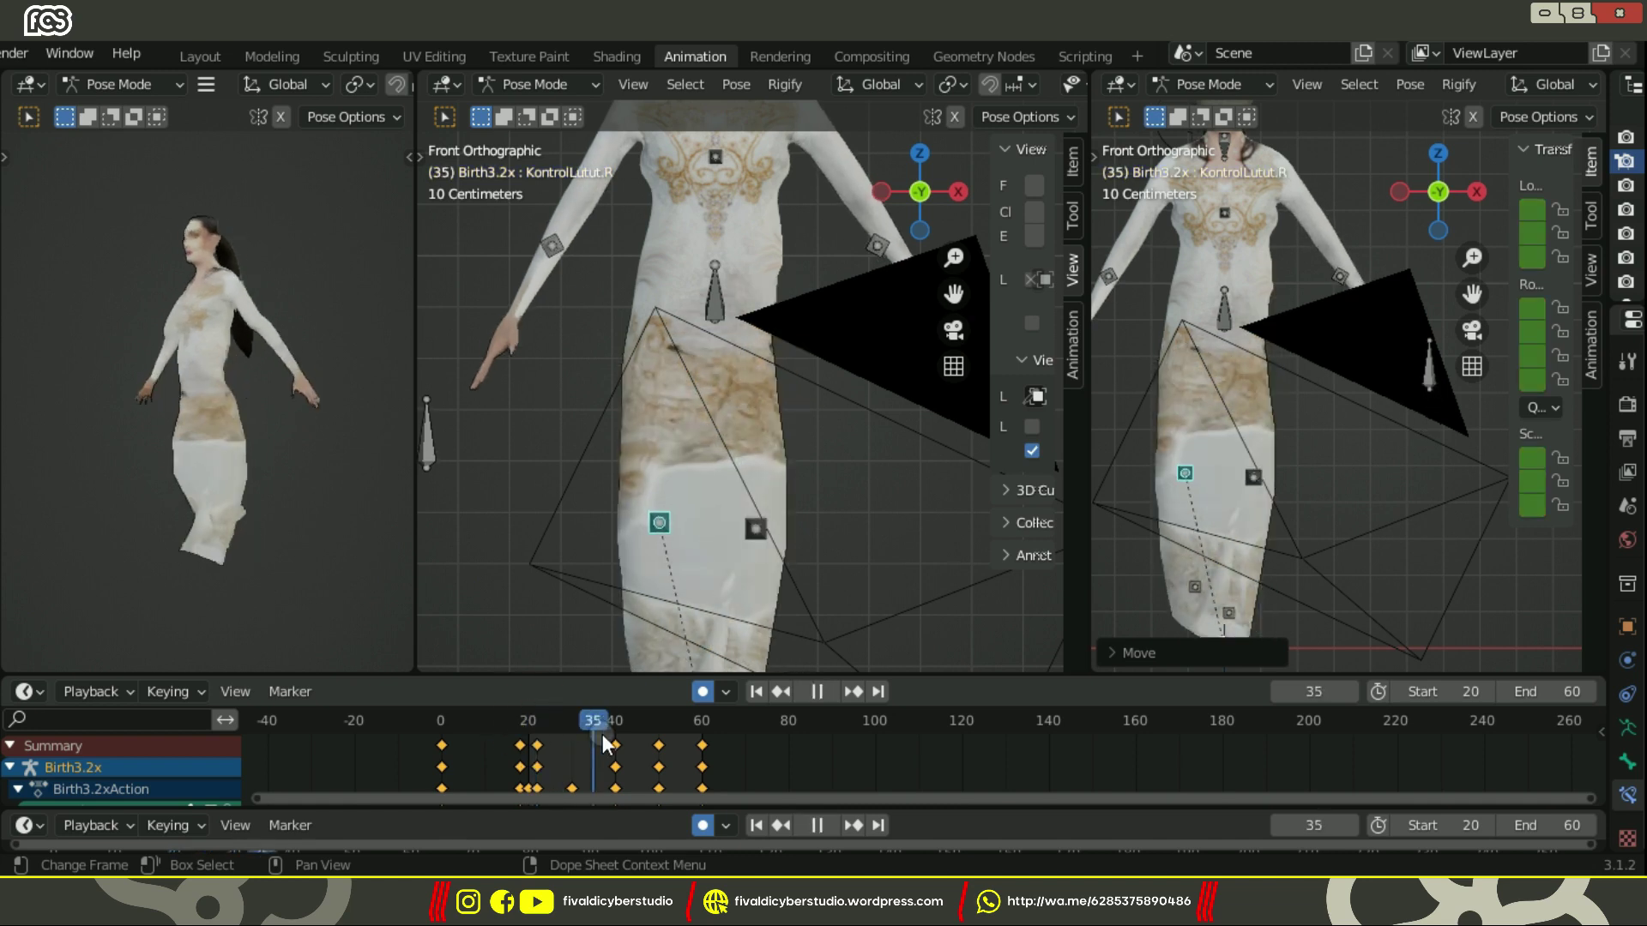
click(1247, 478)
key(g)
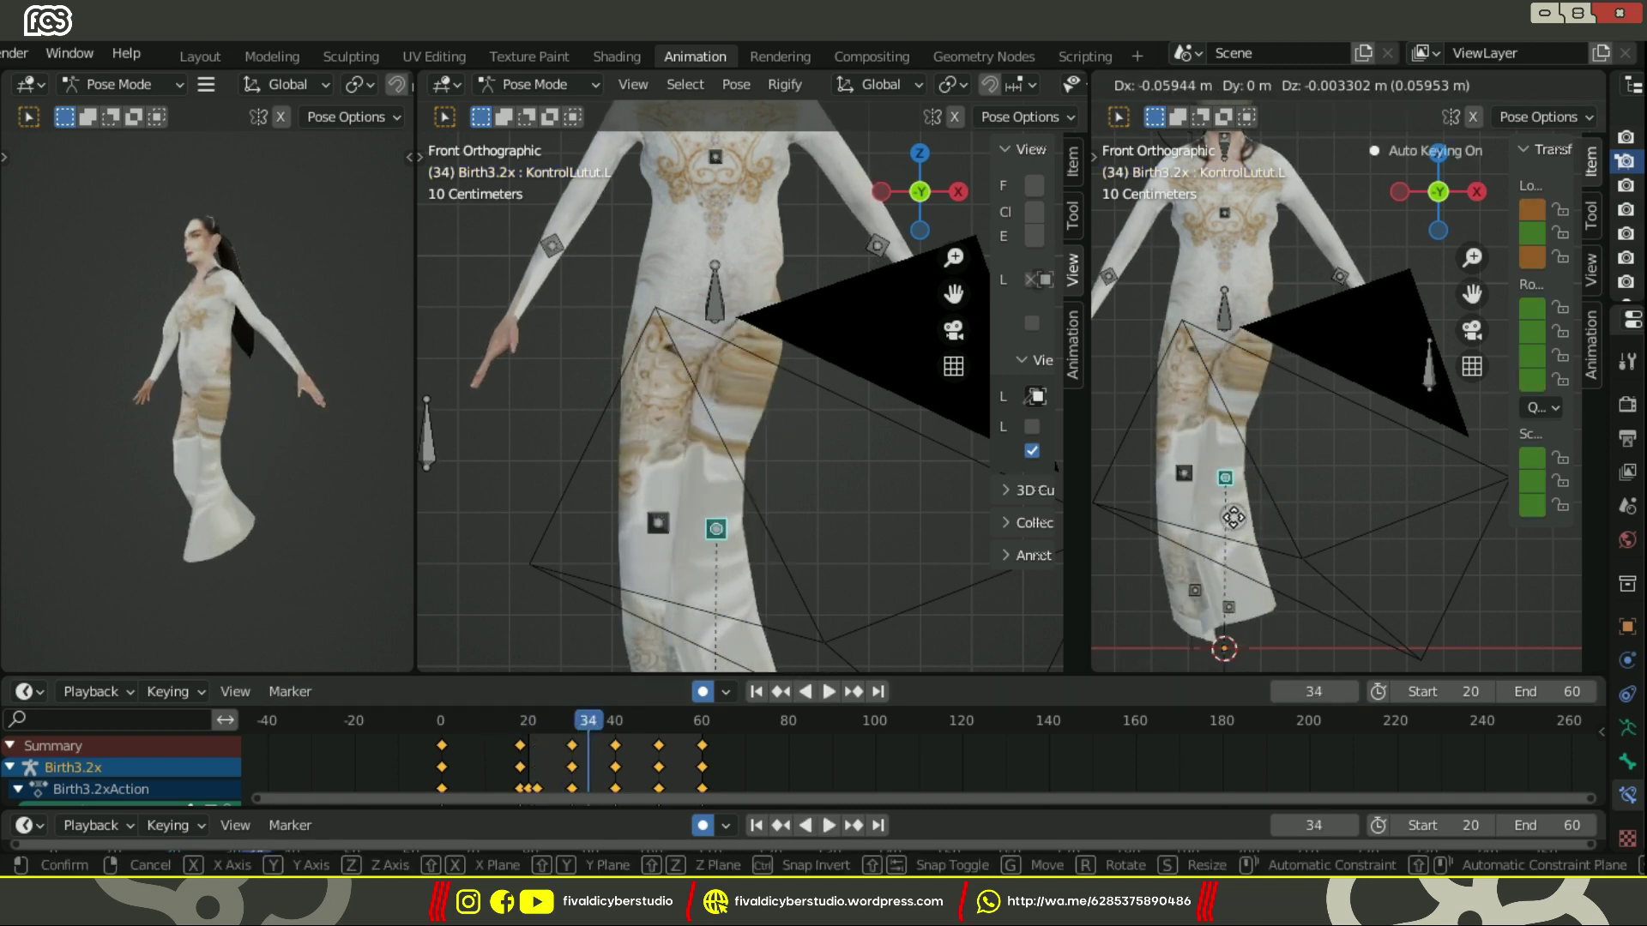
click(1232, 518)
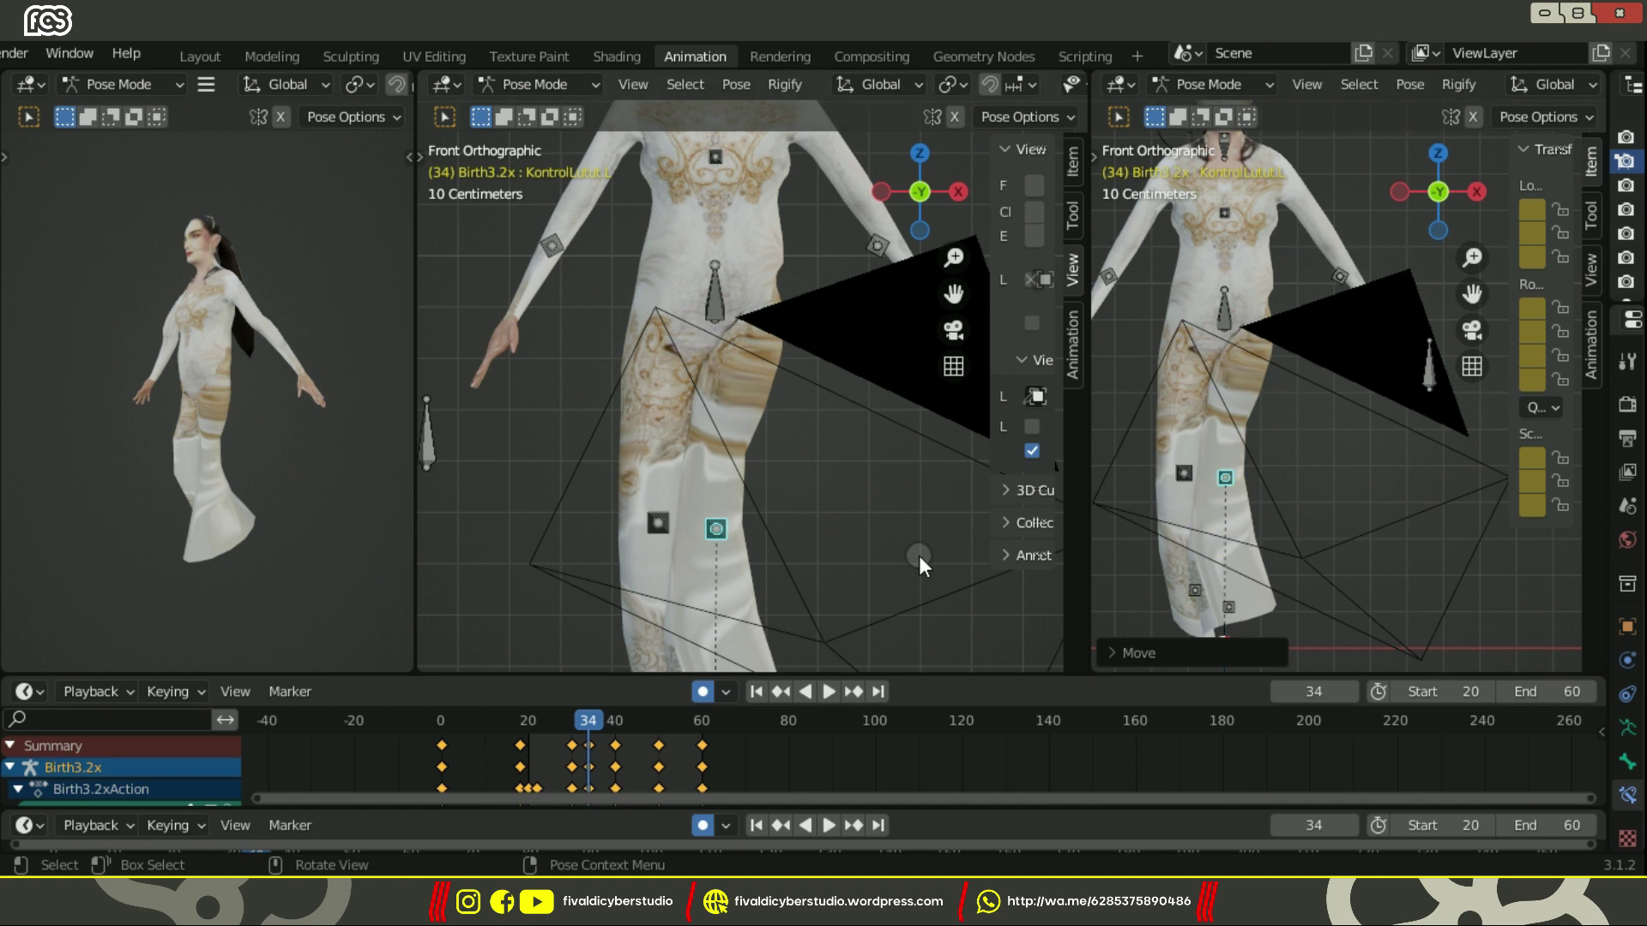
Reposition the right knee control KontrolLutut.R at frame 54 in the front view.
click(657, 526)
drag(584, 722, 677, 717)
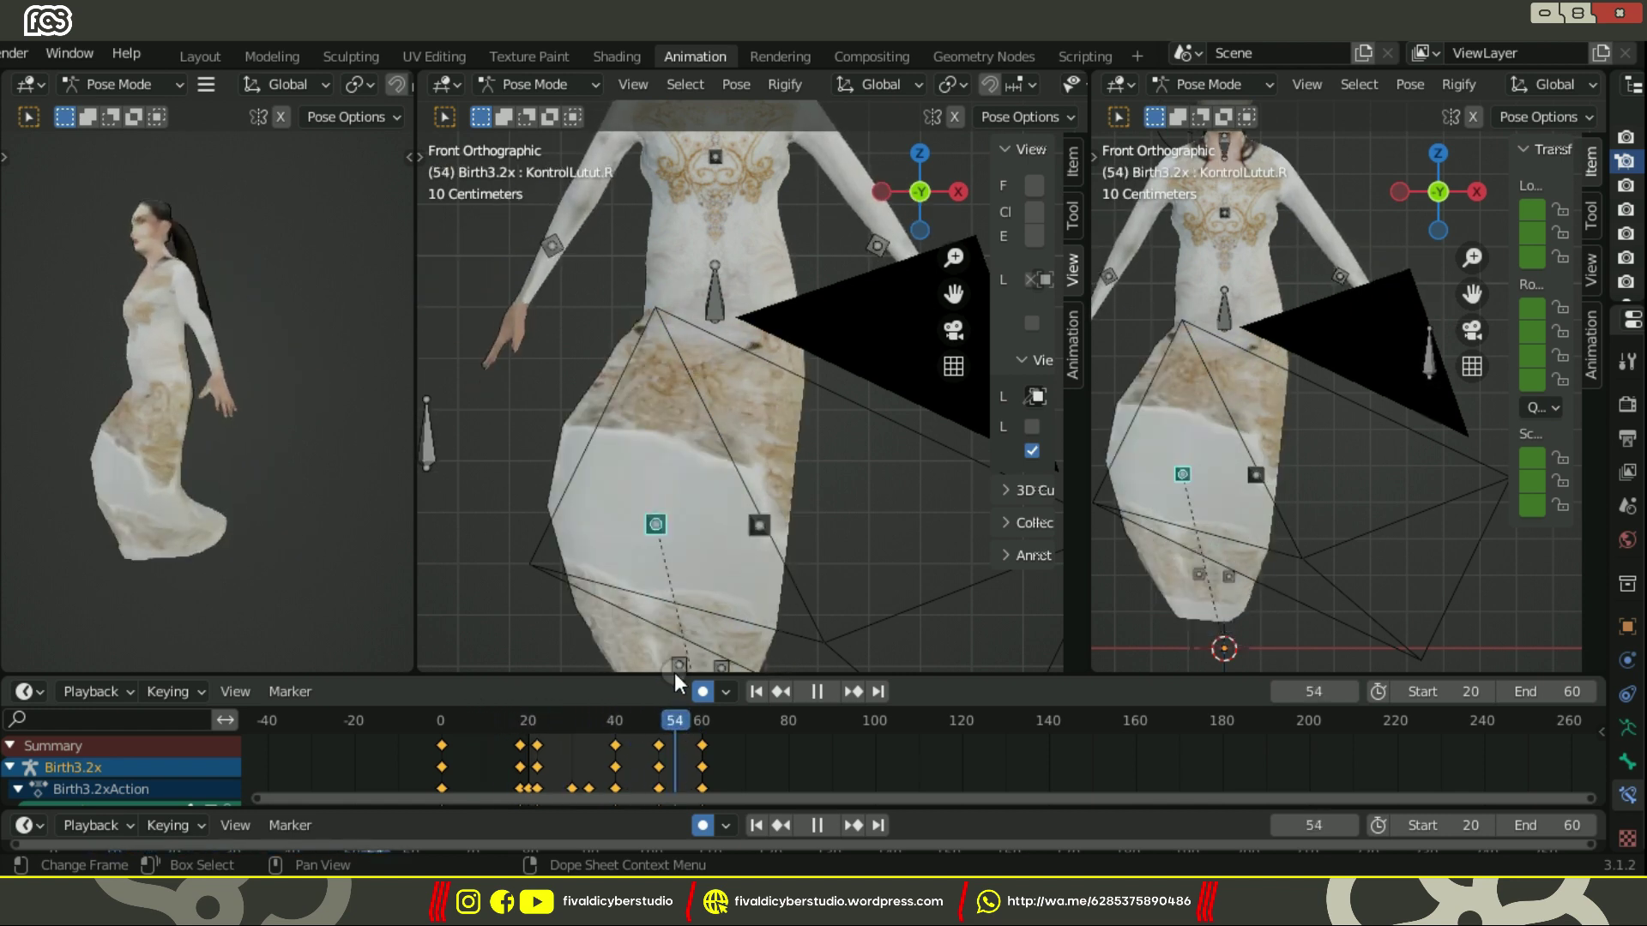
click(665, 533)
key(g)
drag(711, 576, 707, 577)
Move KontrolLutut.R outward at frame 57 in the front view, and check the leg from an angle.
drag(676, 722, 687, 723)
key(g)
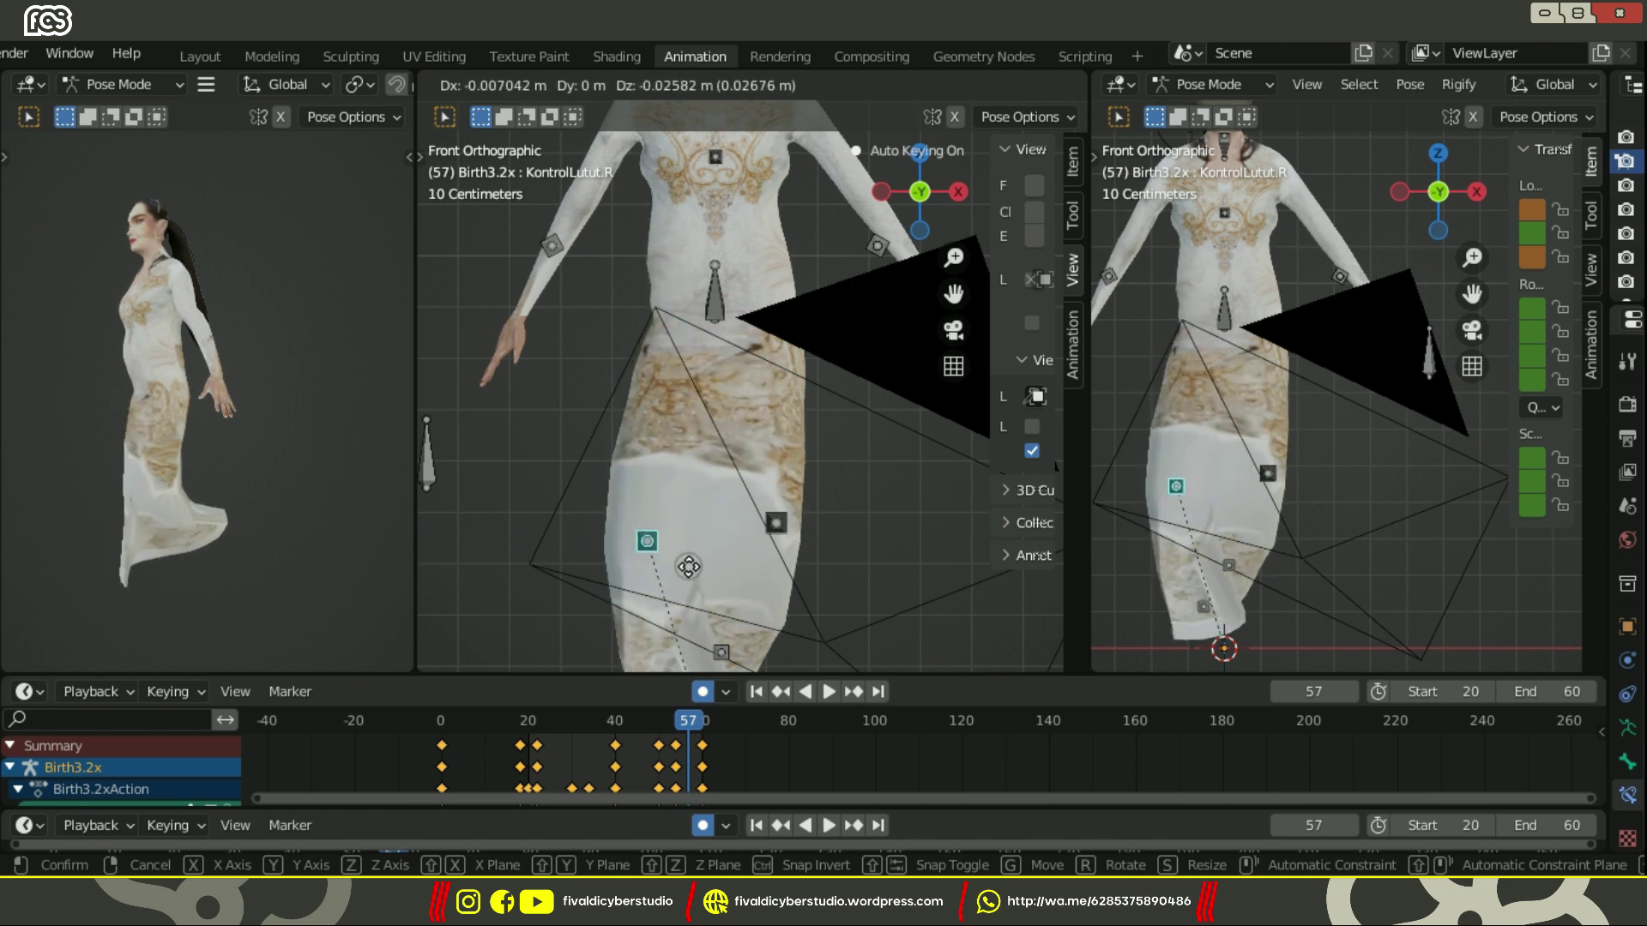
click(655, 562)
mouse_move(877, 520)
middle_down()
mouse_move(871, 501)
mouse_move(779, 494)
mouse_move(847, 501)
mouse_move(779, 508)
middle_up()
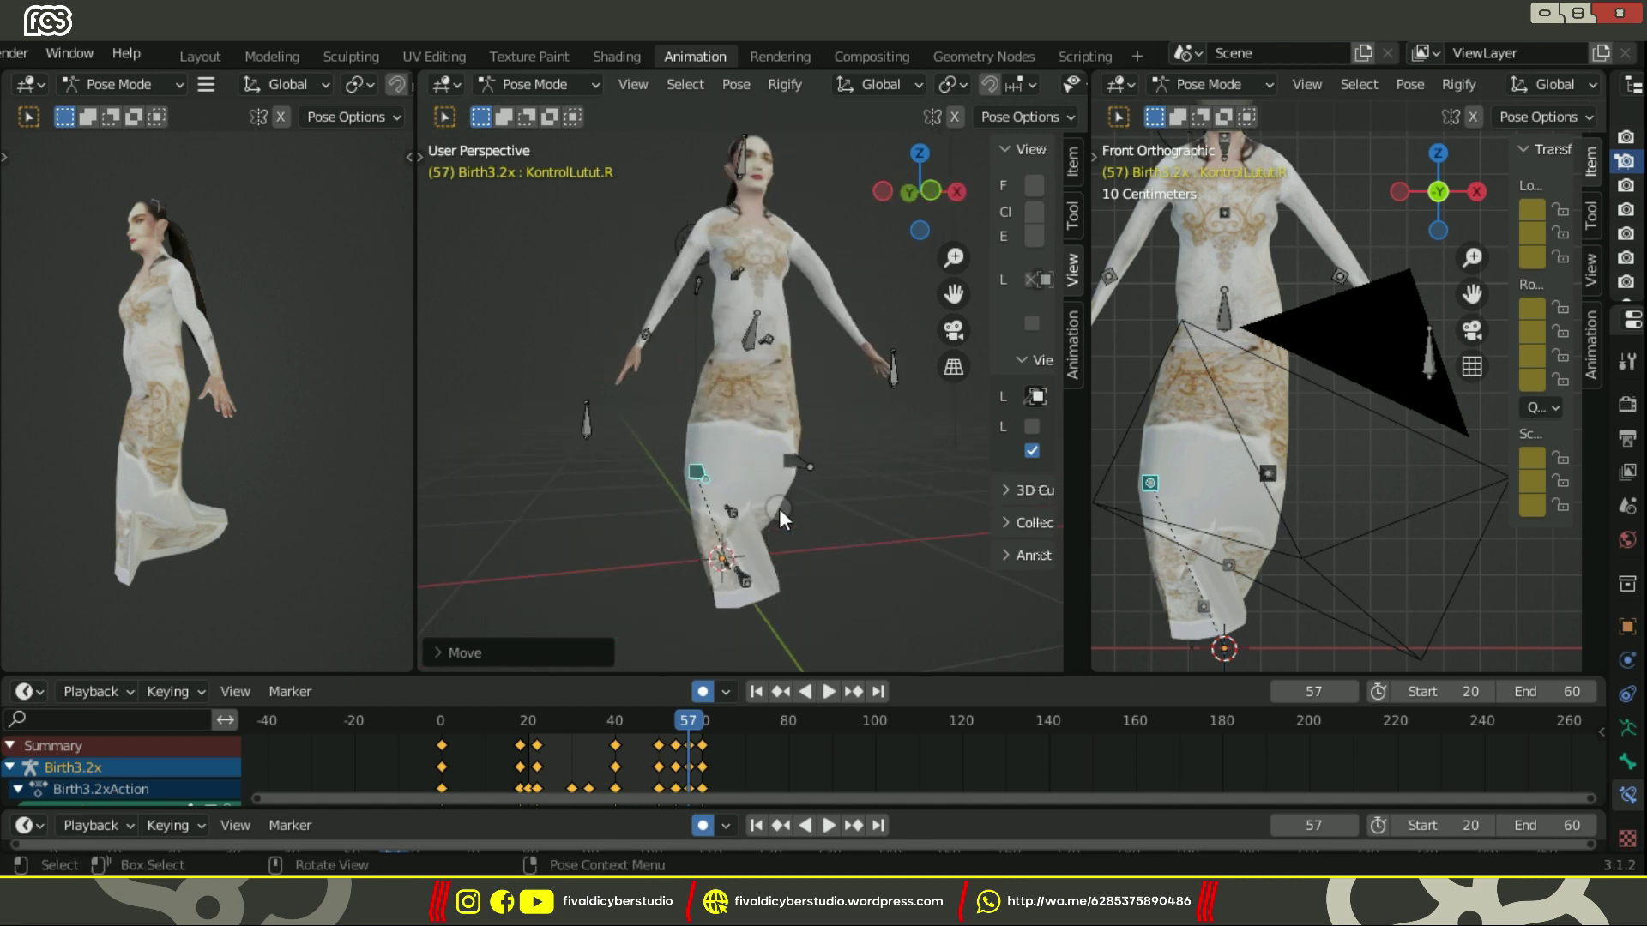
key(KP_1)
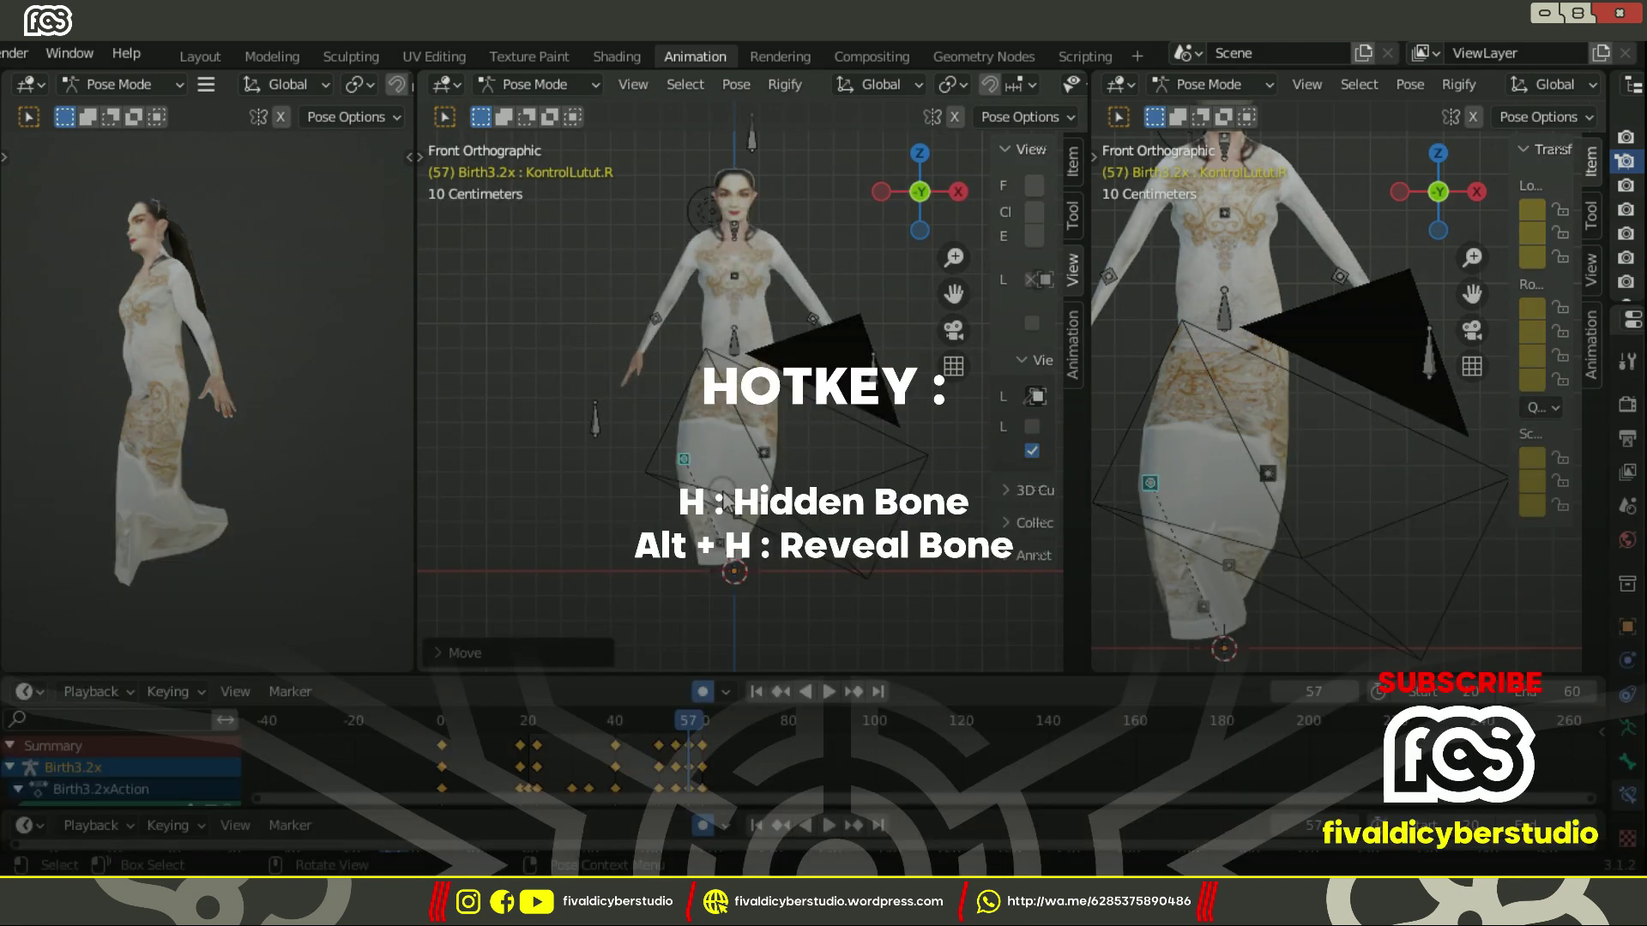
Bring KontrolLutut.R closer to the body's centre at frame 57, working in the enlarged front view.
key(g)
key(1)
key(Escape)
scroll(1240, 460, up, 2)
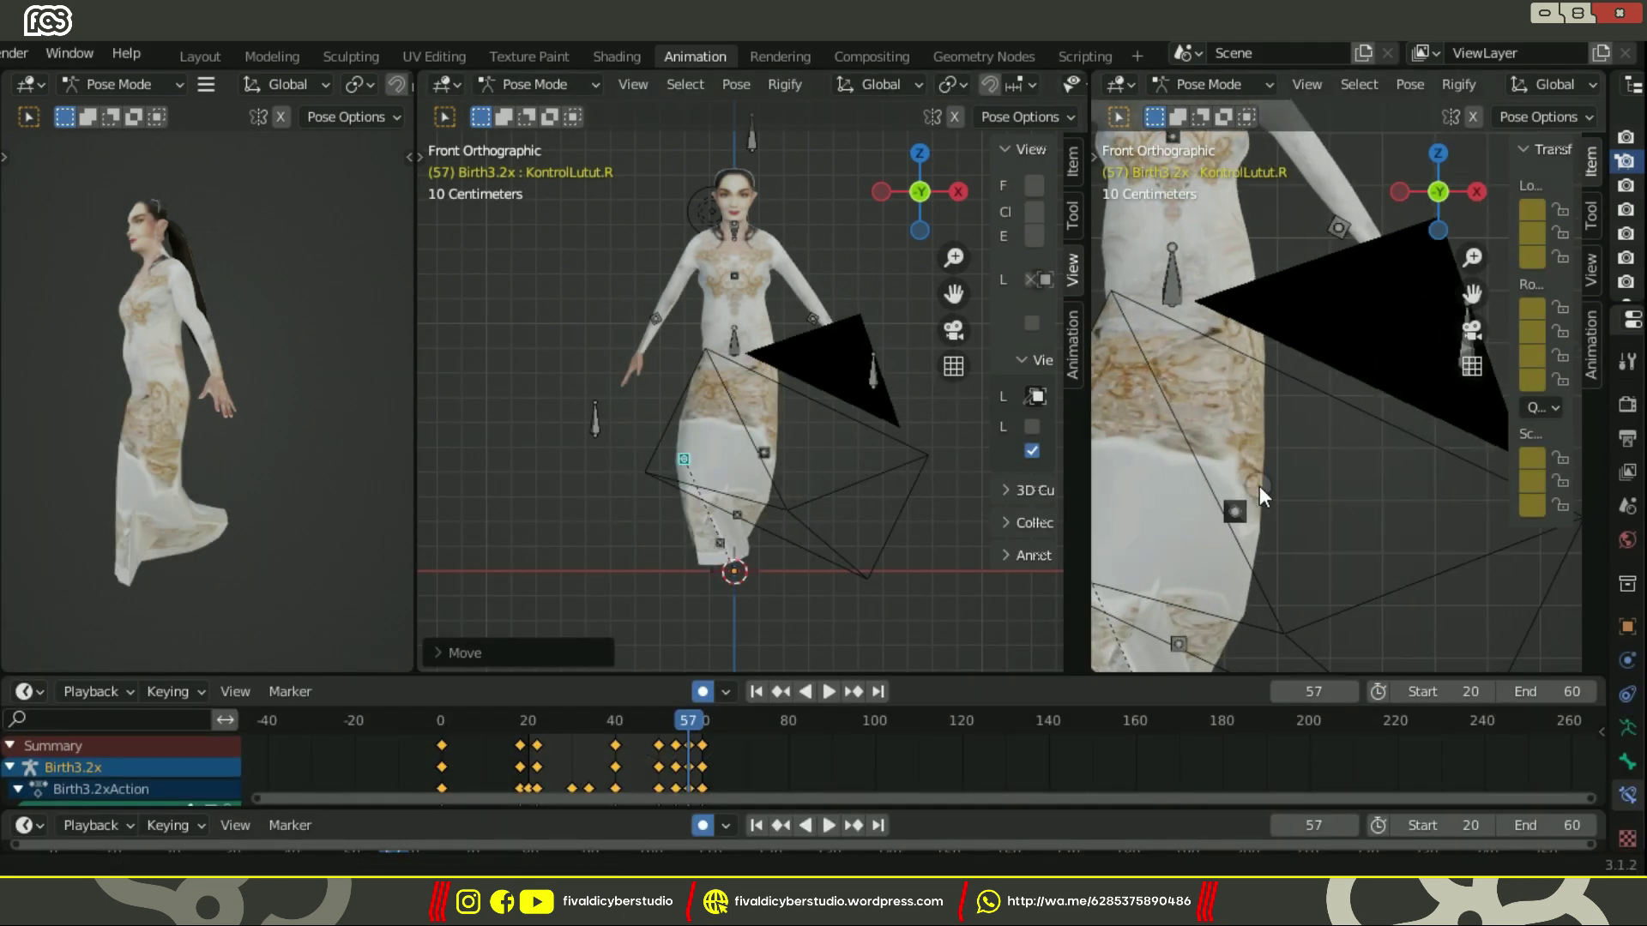
shift+middle_drag(1259, 485, 1444, 468)
click(1261, 518)
key(g)
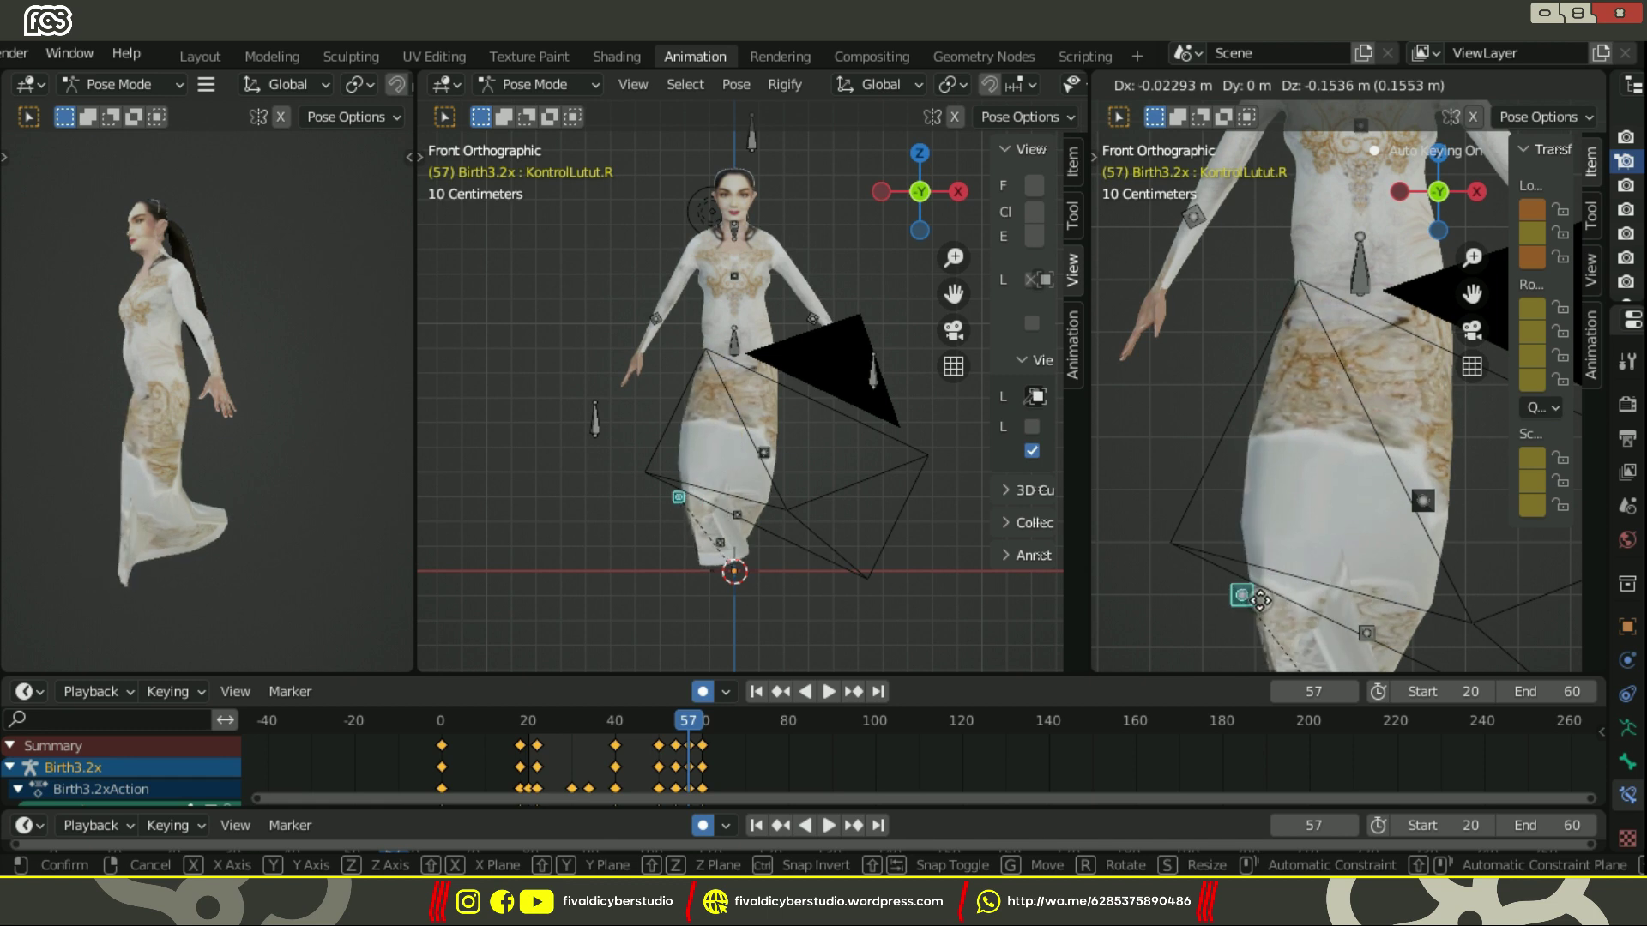
click(1301, 491)
middle_drag(738, 429, 653, 470)
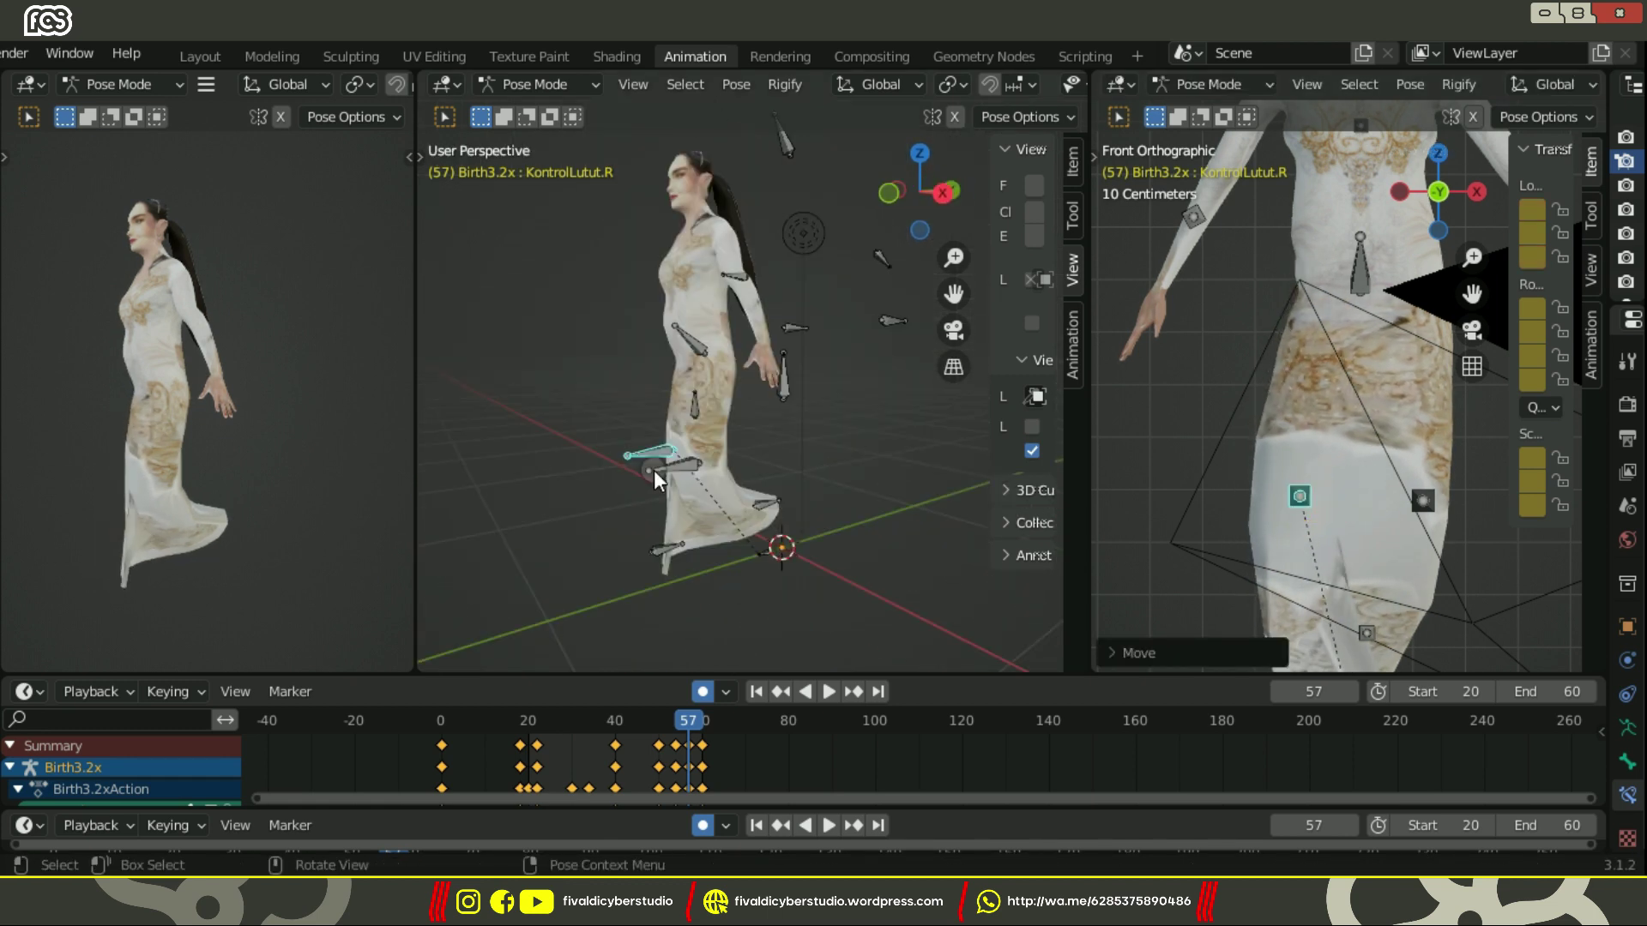
Play back the animation to check the leg movement.
key(space)
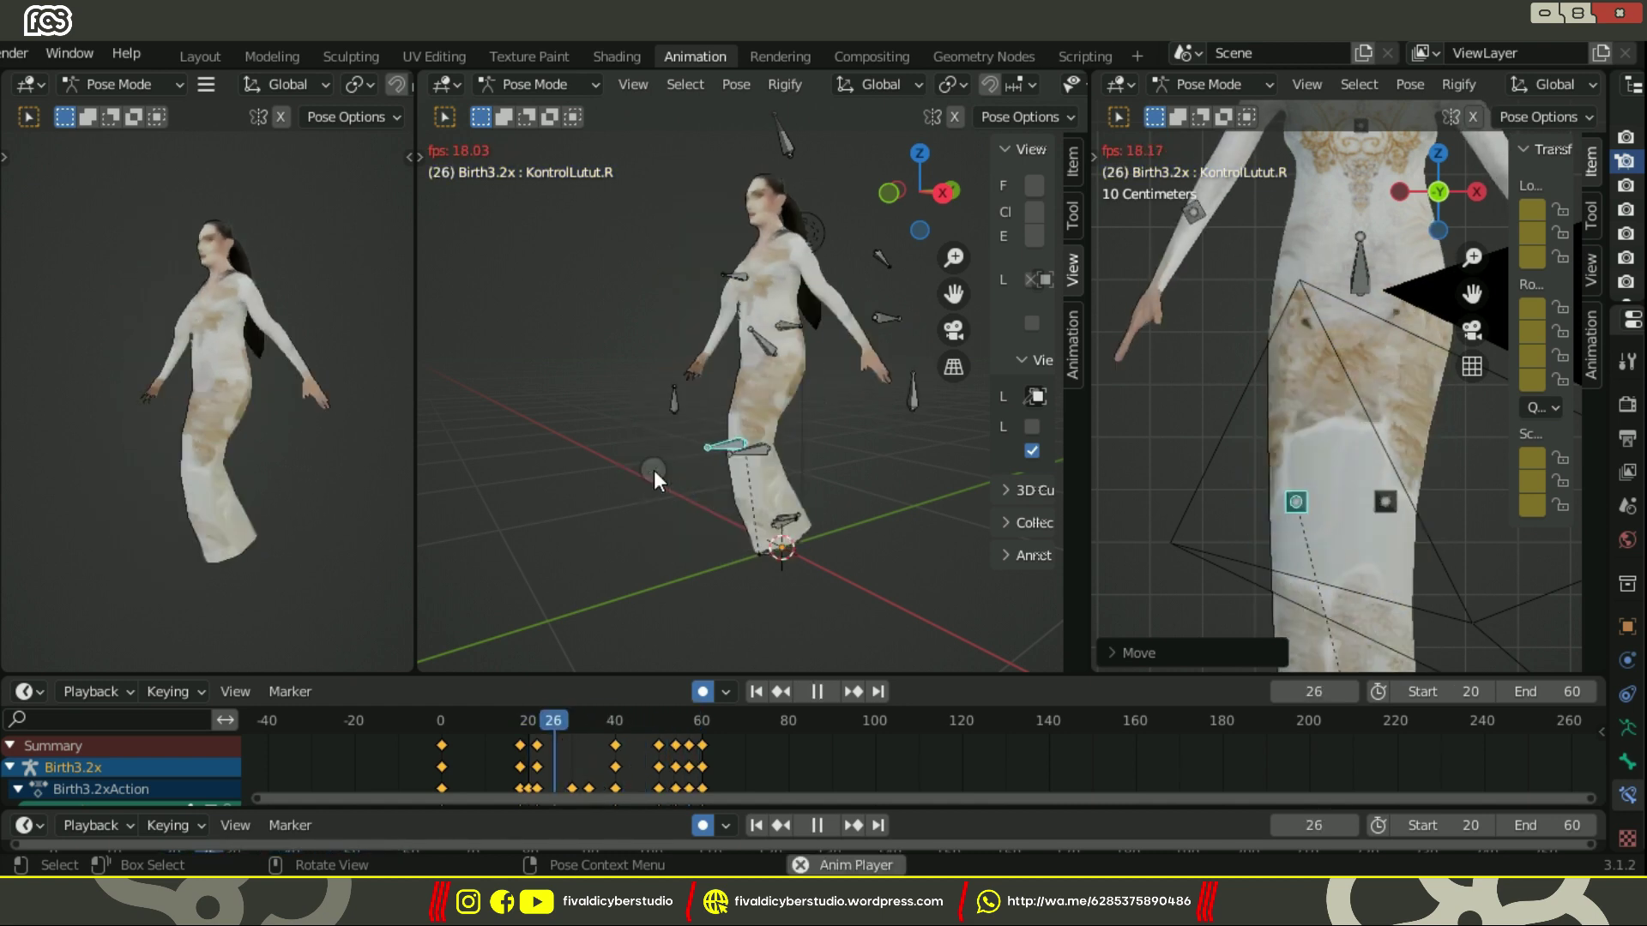
key(space)
key(KP_1)
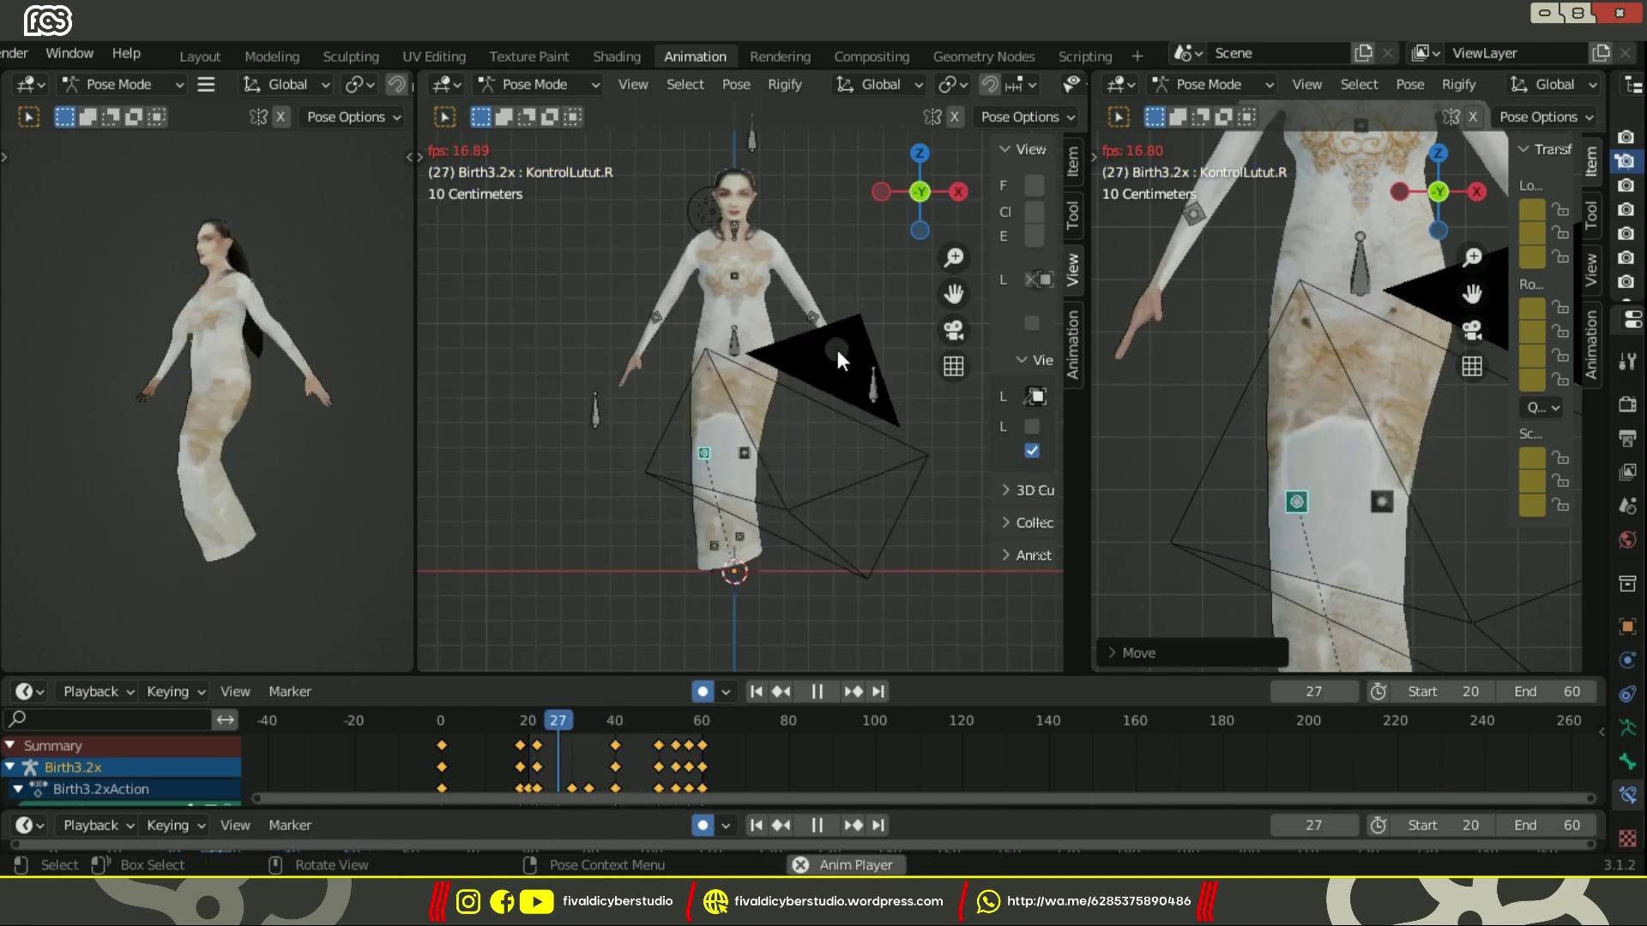
Go to frame 25 and select the right hand control KontrolTangan.R in the front view.
drag(566, 720, 549, 724)
middle_drag(872, 556, 770, 543)
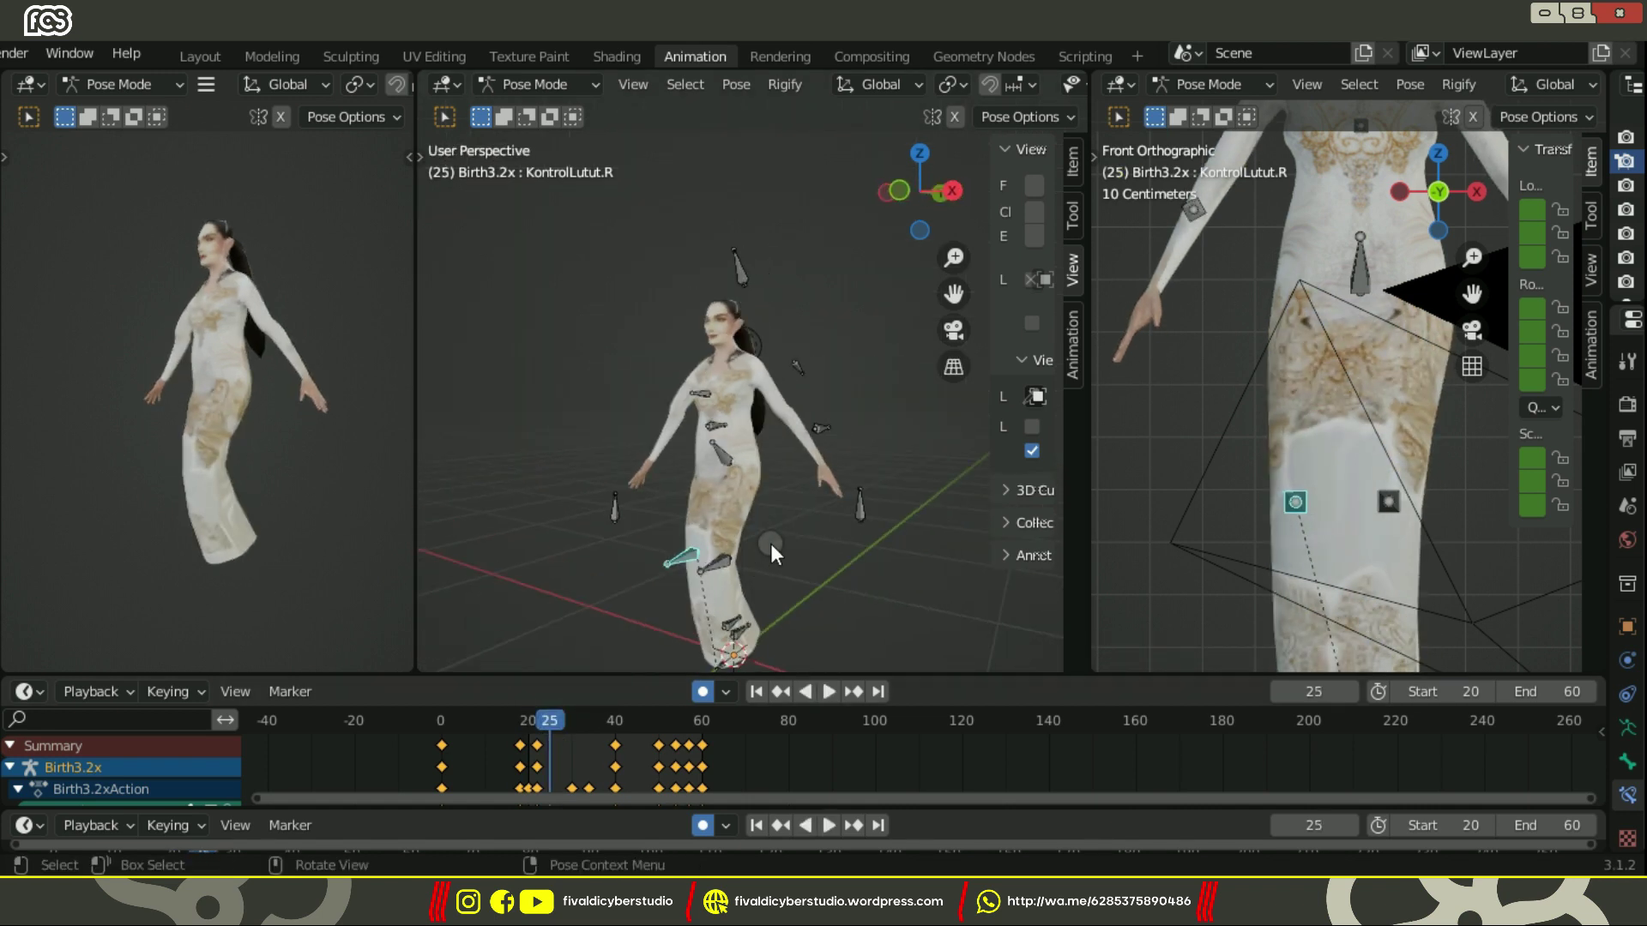
key(KP_1)
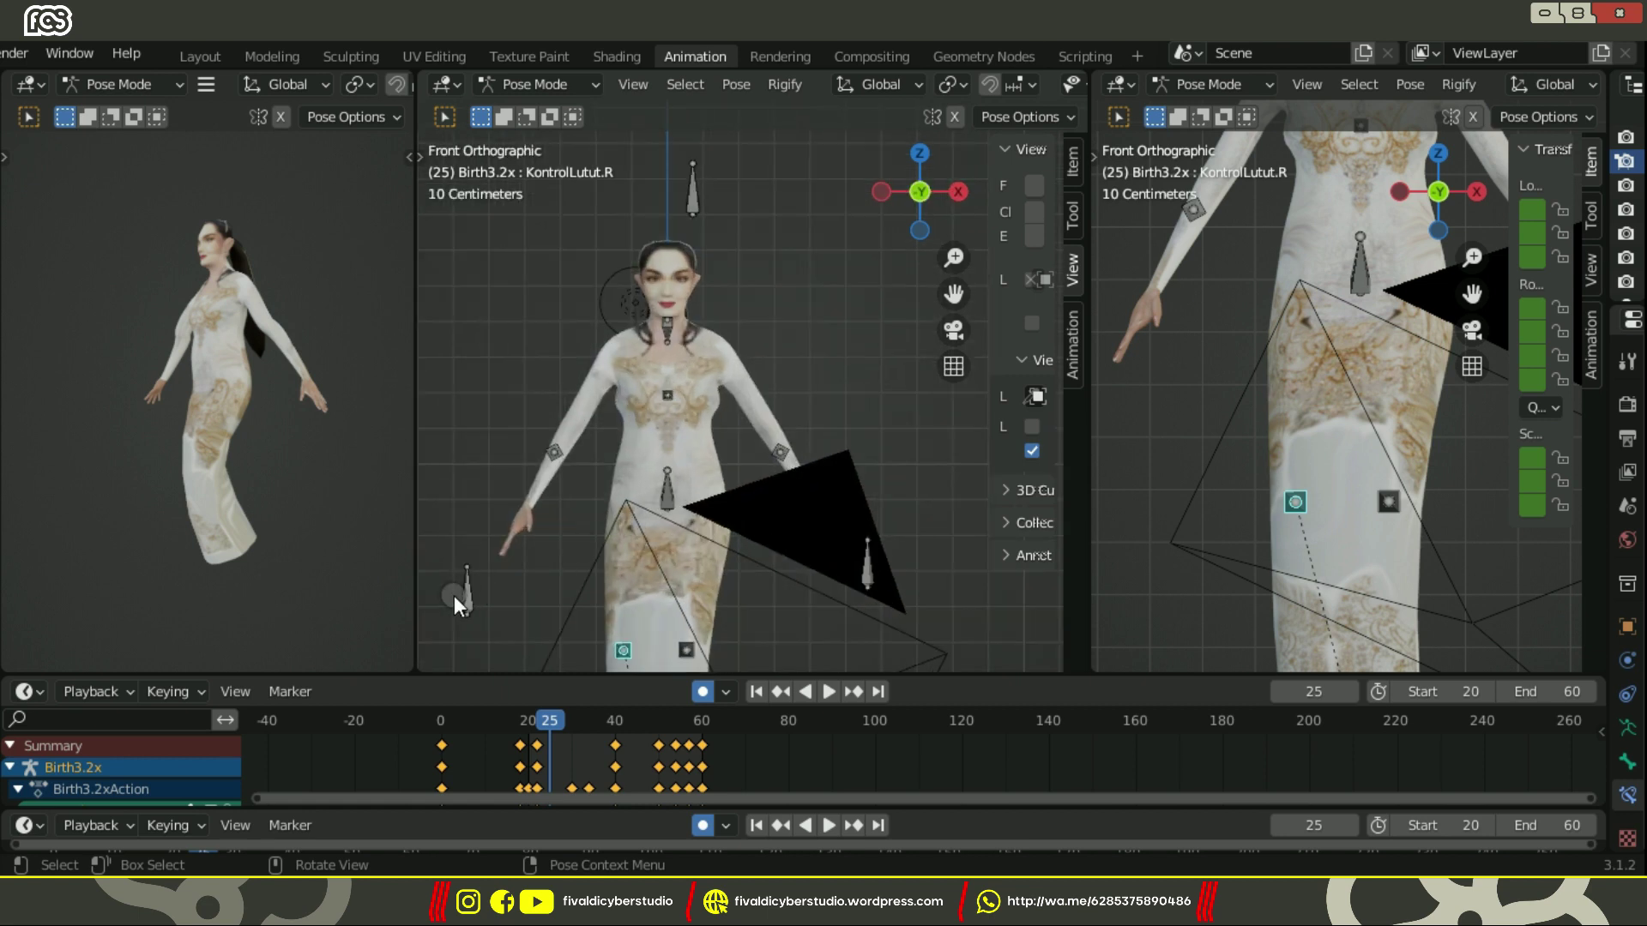
click(455, 595)
Try moving KontrolTangan.R up in the right side view, and undo the move.
key(KP_3)
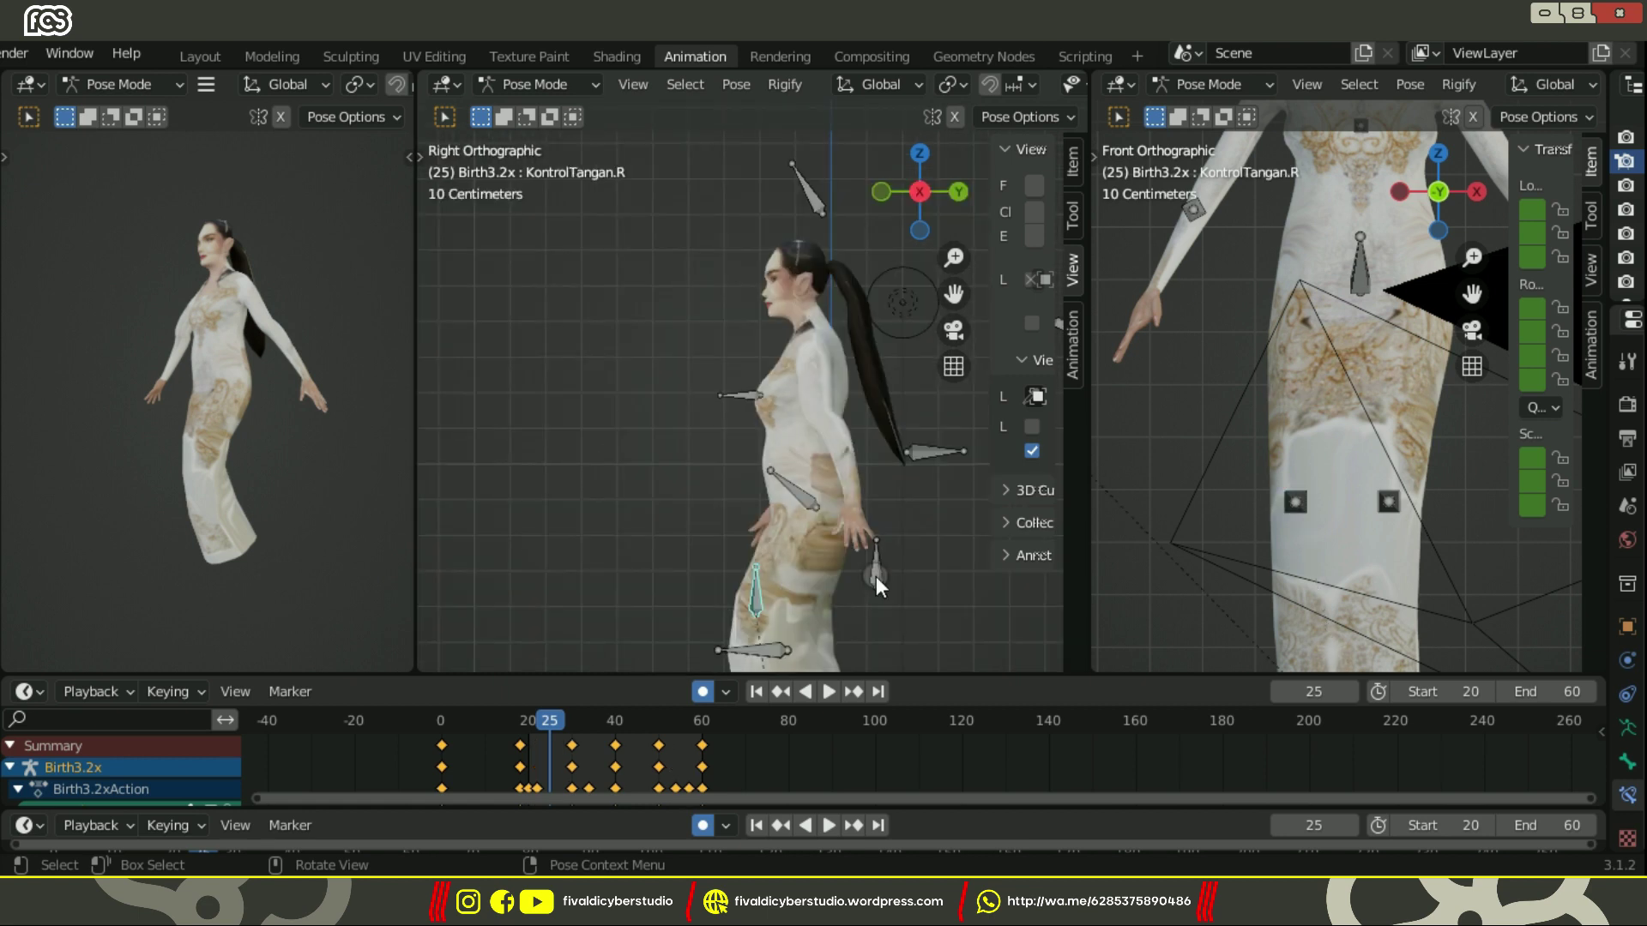
key(g)
click(862, 455)
middle_drag(863, 456, 876, 457)
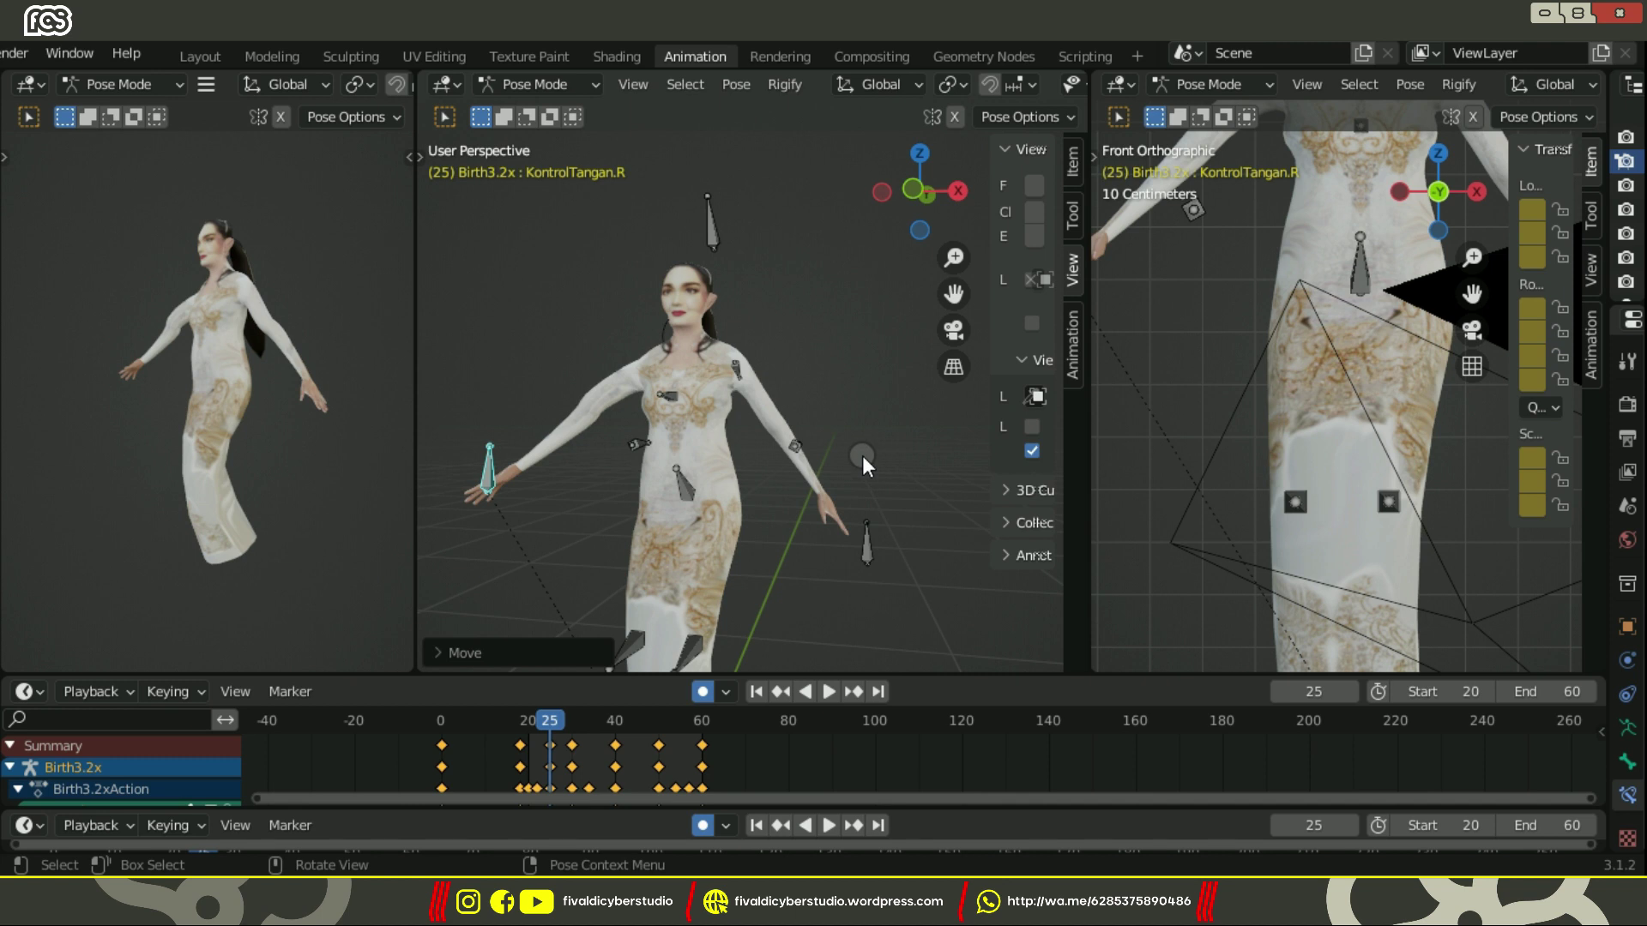
key(ctrl+KP_3)
key(ctrl+z)
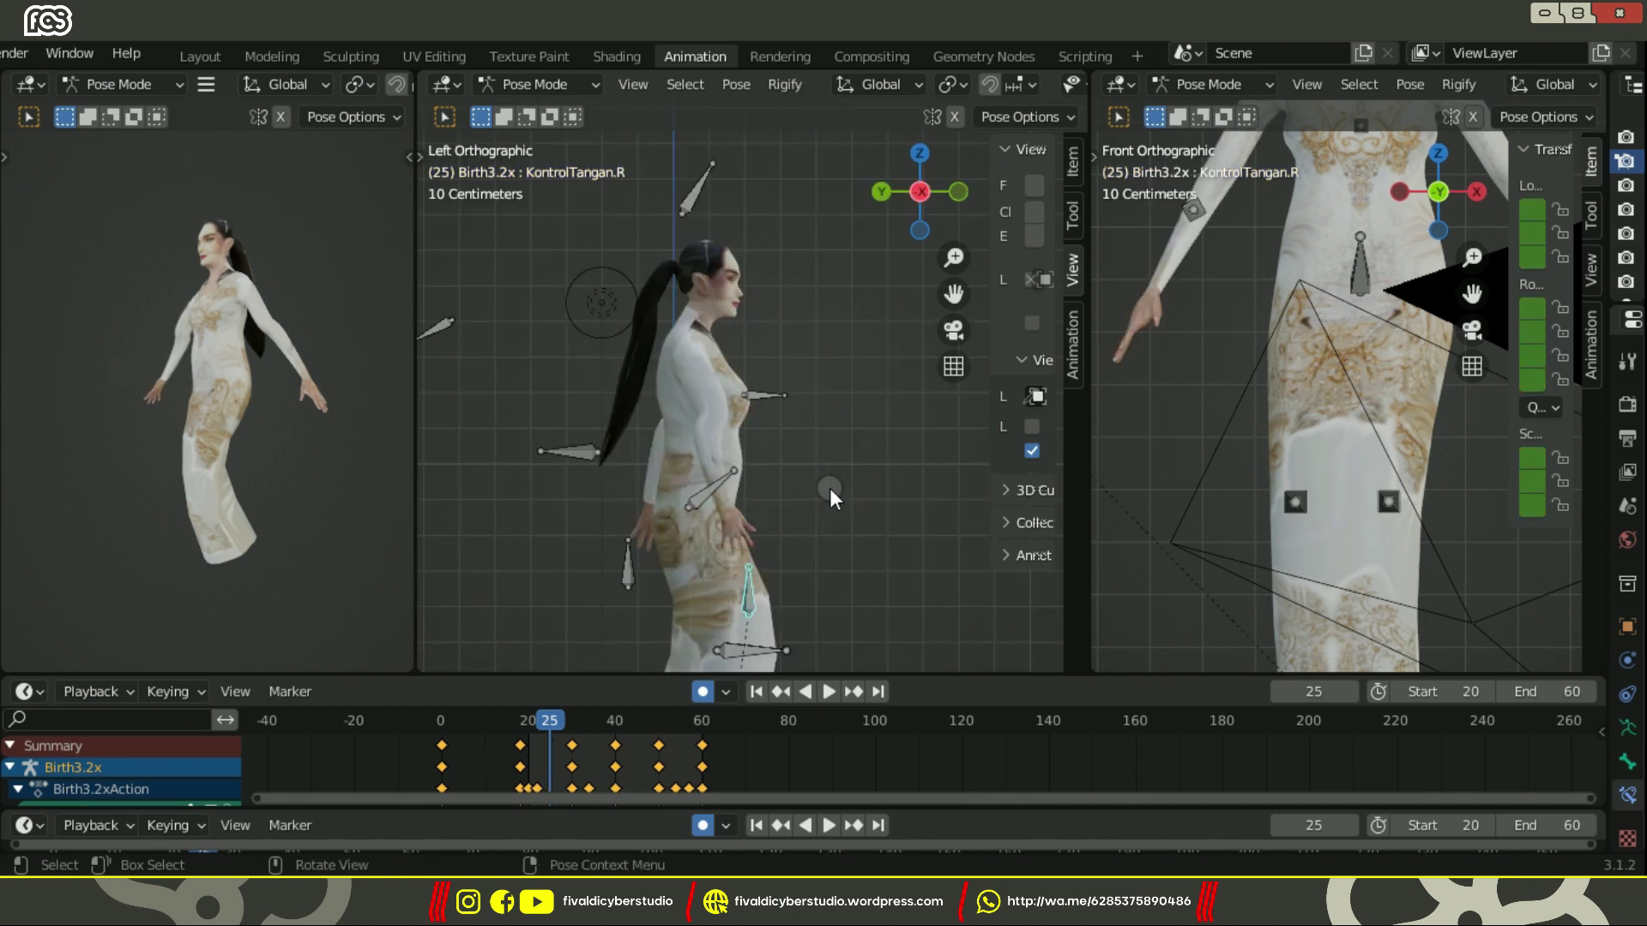
Move KontrolTangan.R up to about shoulder height beside the body at frame 25 in the left side view.
shift+middle_drag(830, 493, 870, 421)
key(g)
click(885, 365)
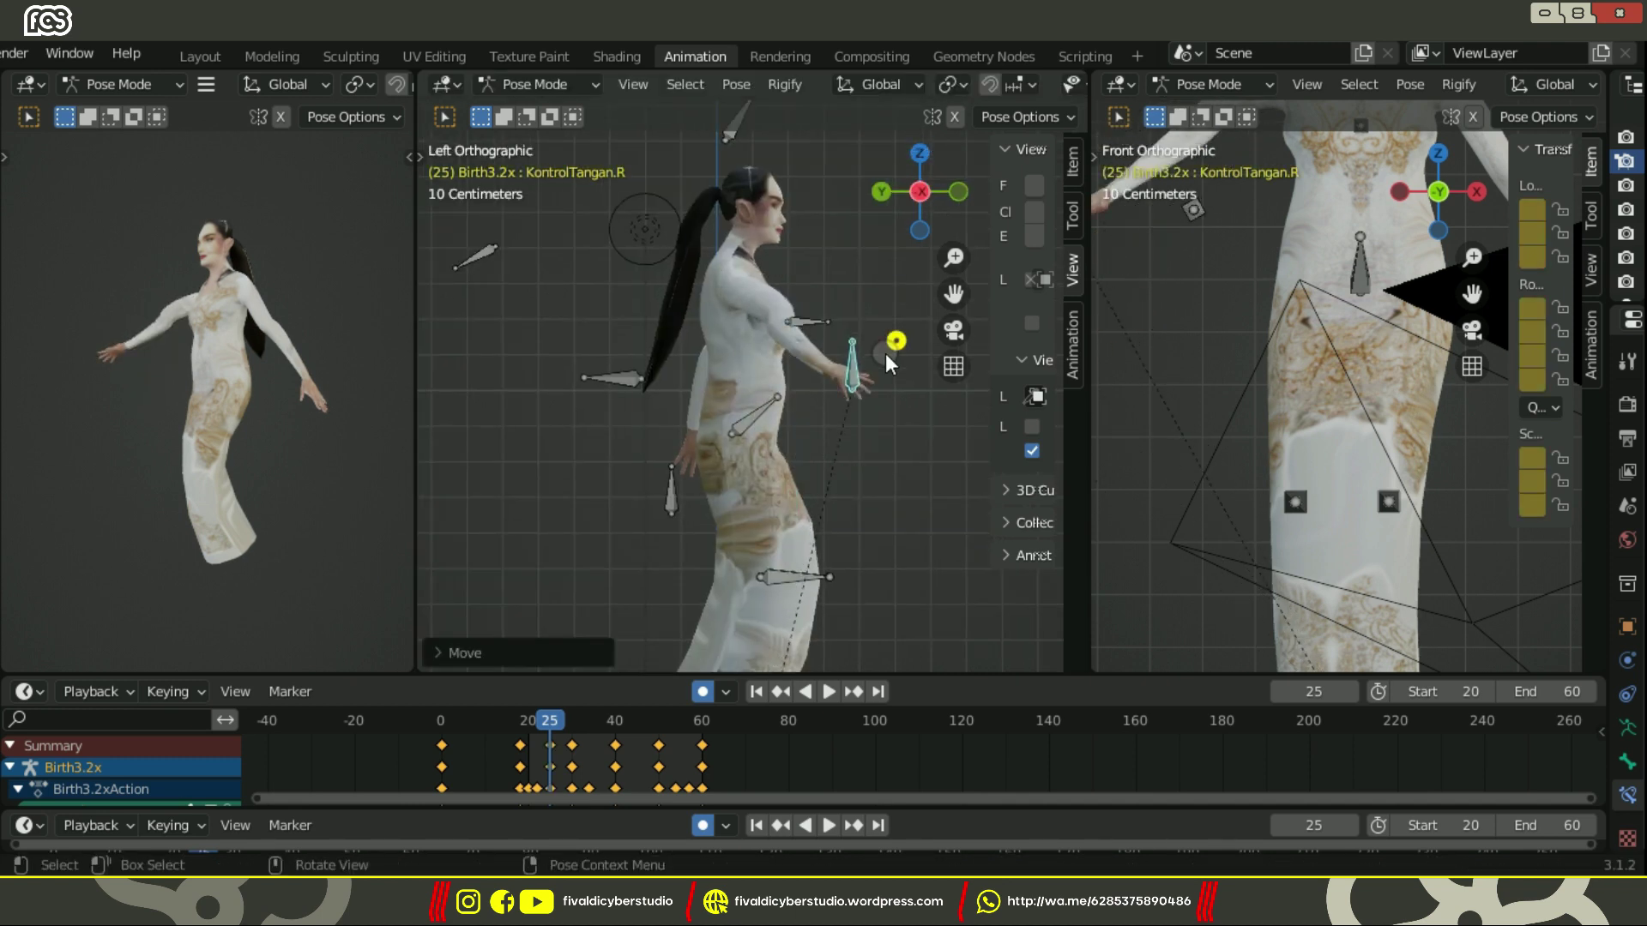
scroll(710, 403, down, 1)
key(g)
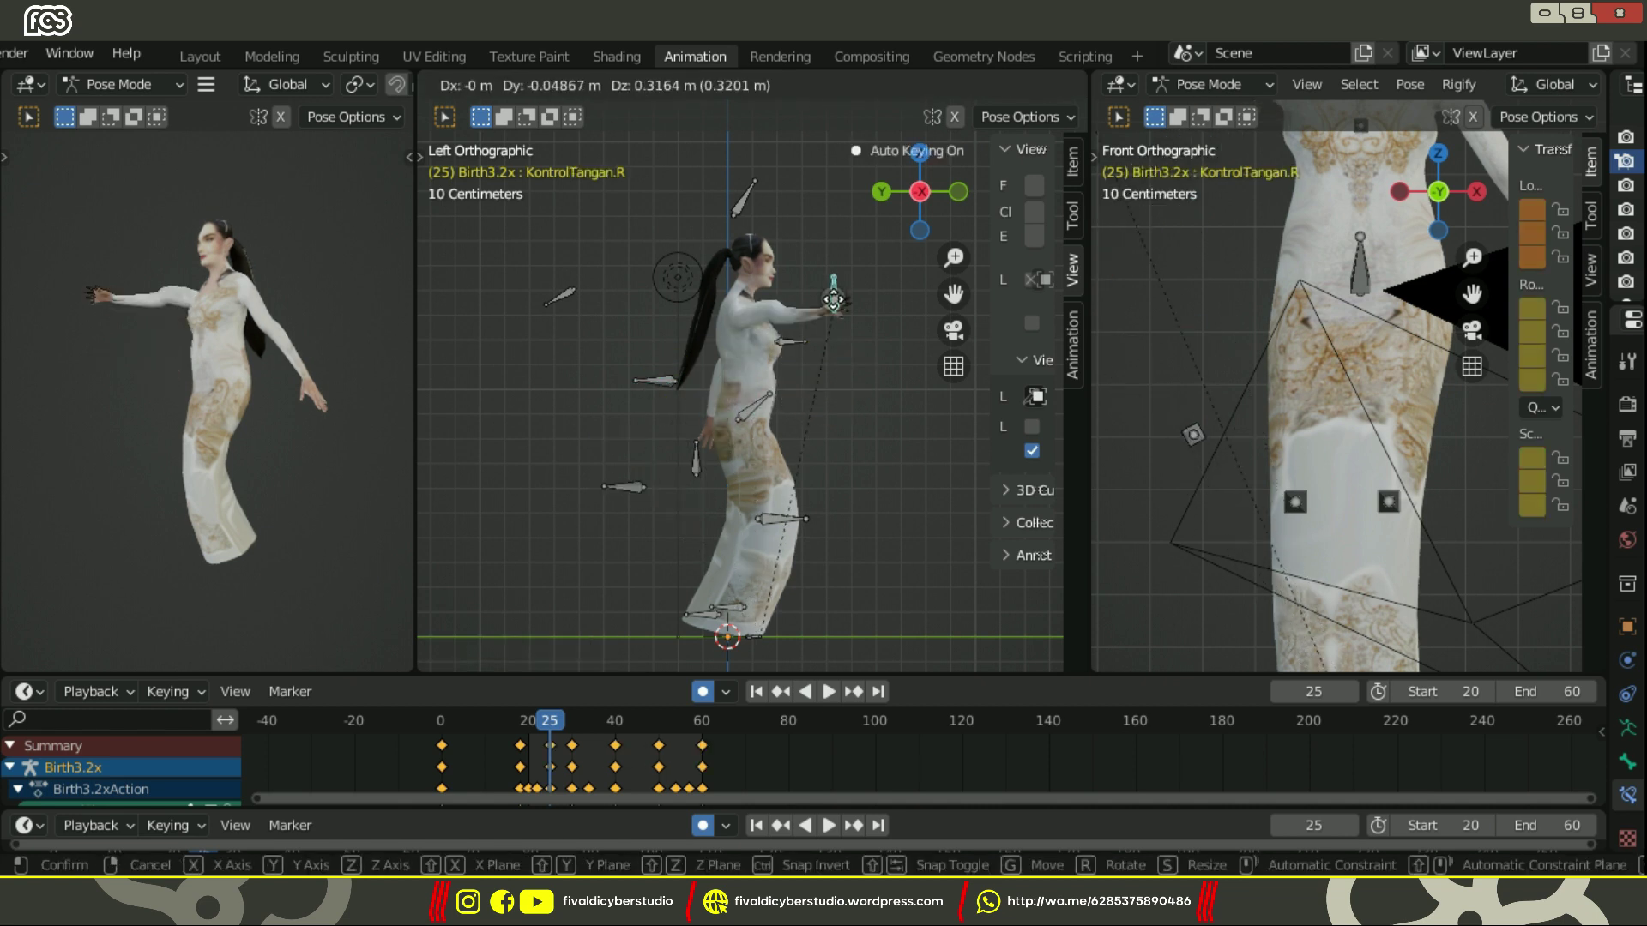
click(735, 306)
middle_drag(759, 407, 681, 450)
key(KP_3)
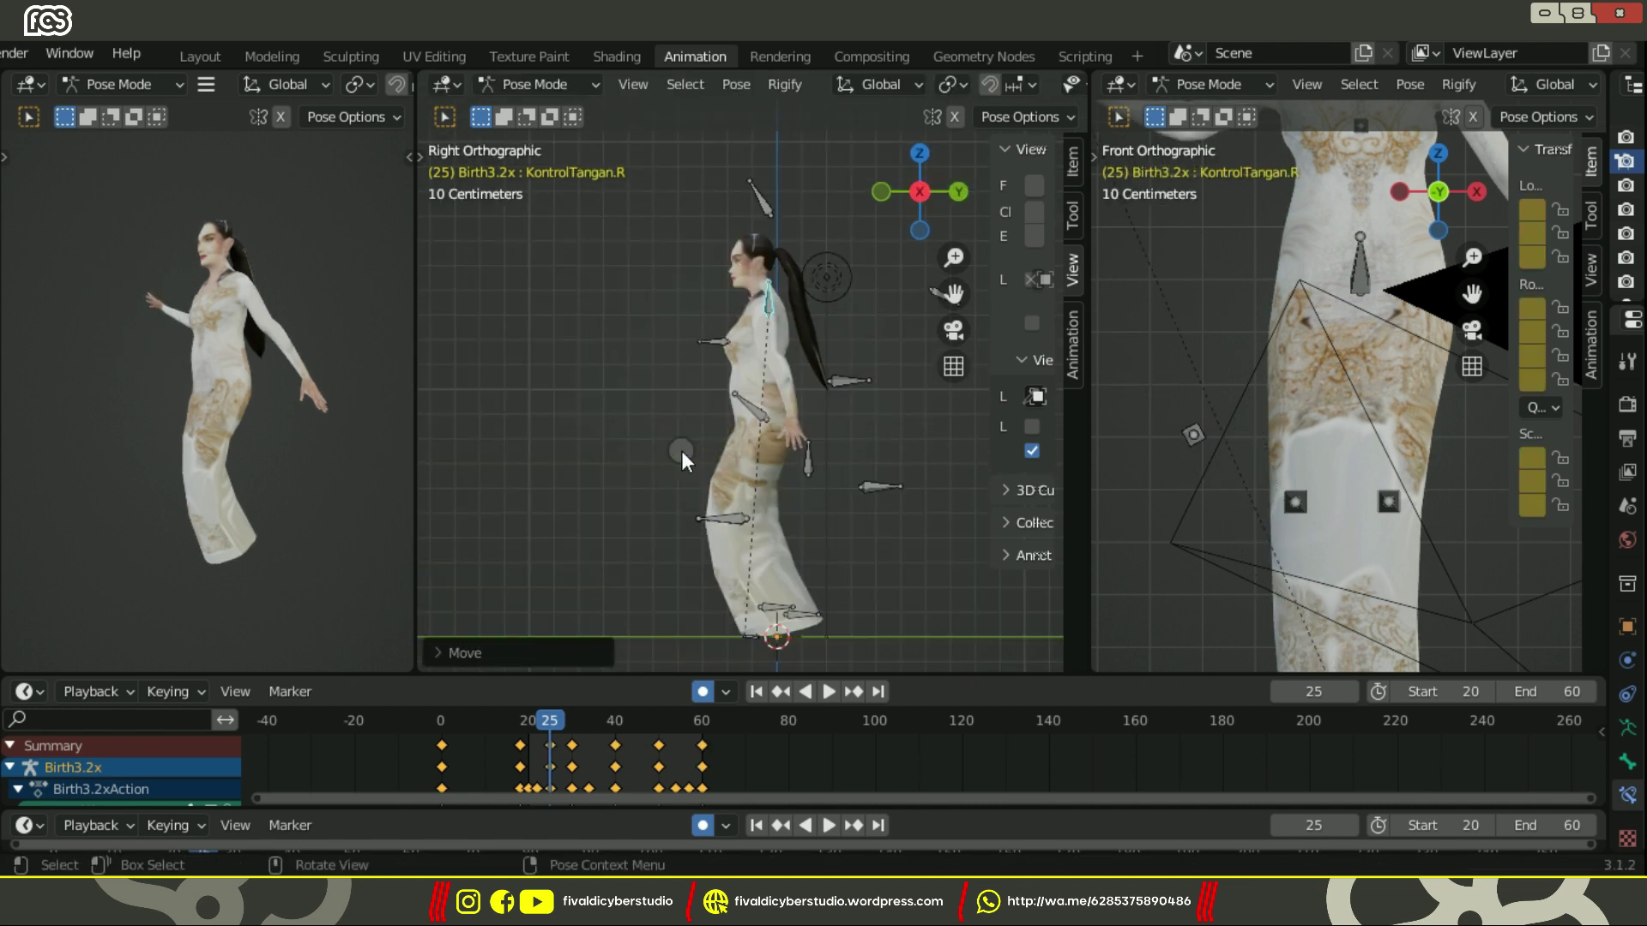
Lower KontrolTangan.R and bring it in beside the torso in the front view, and check the arm from the side.
key(KP_1)
key(g)
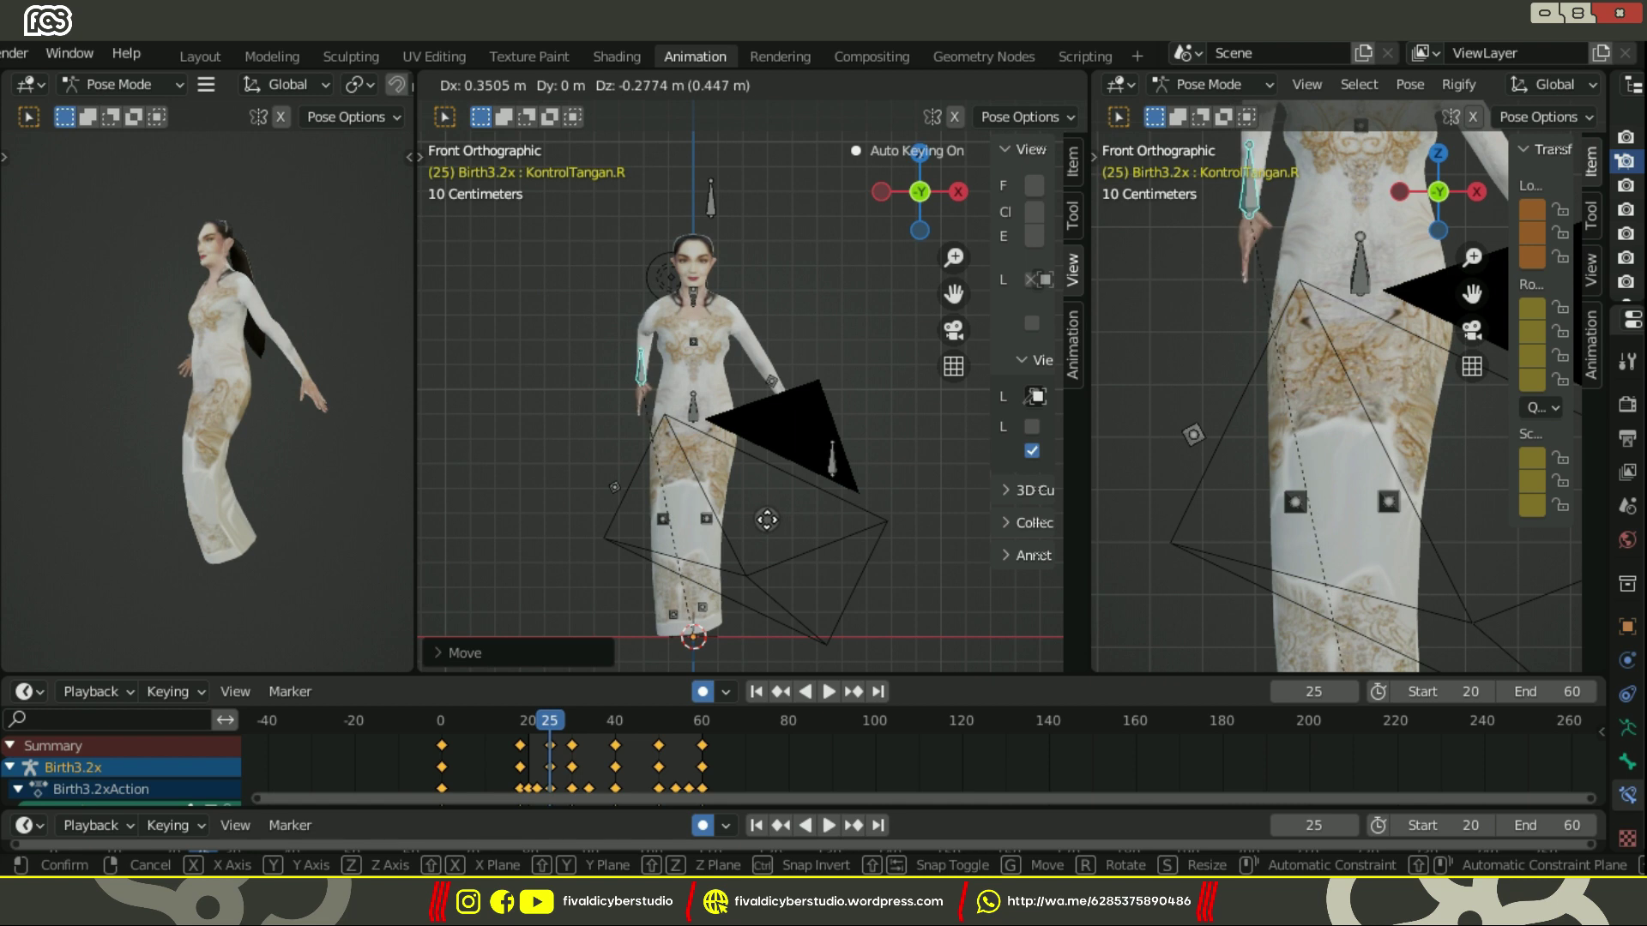
click(762, 519)
middle_drag(763, 519, 796, 501)
scroll(796, 501, down, 2)
key(KP_1)
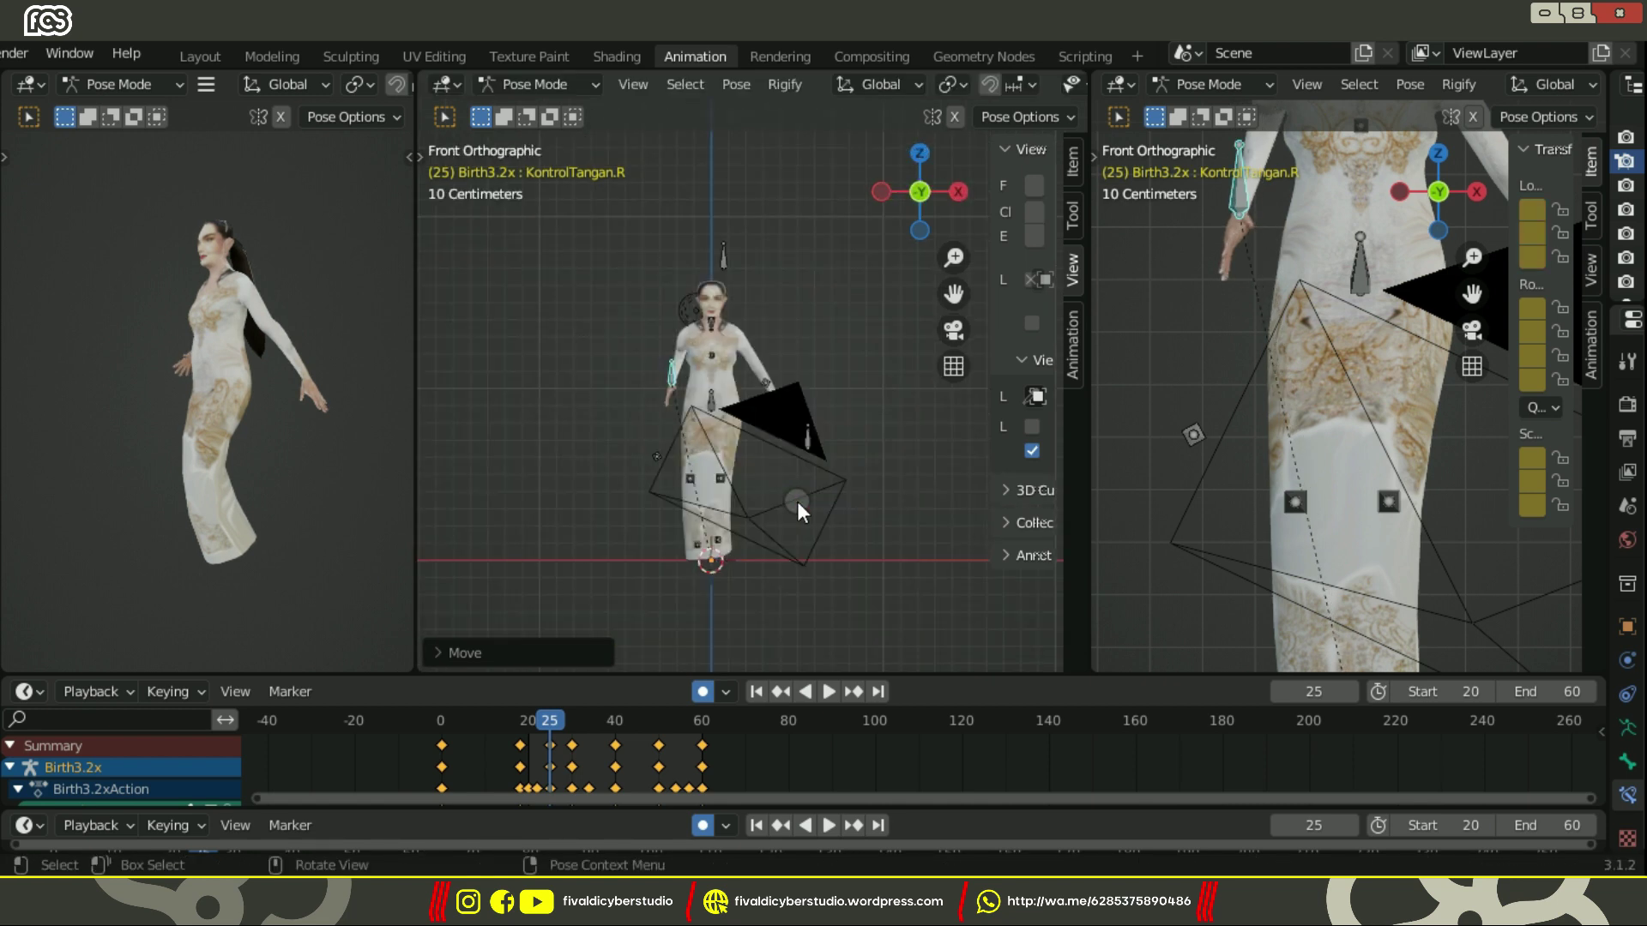
key(KP_3)
key(ctrl+KP_3)
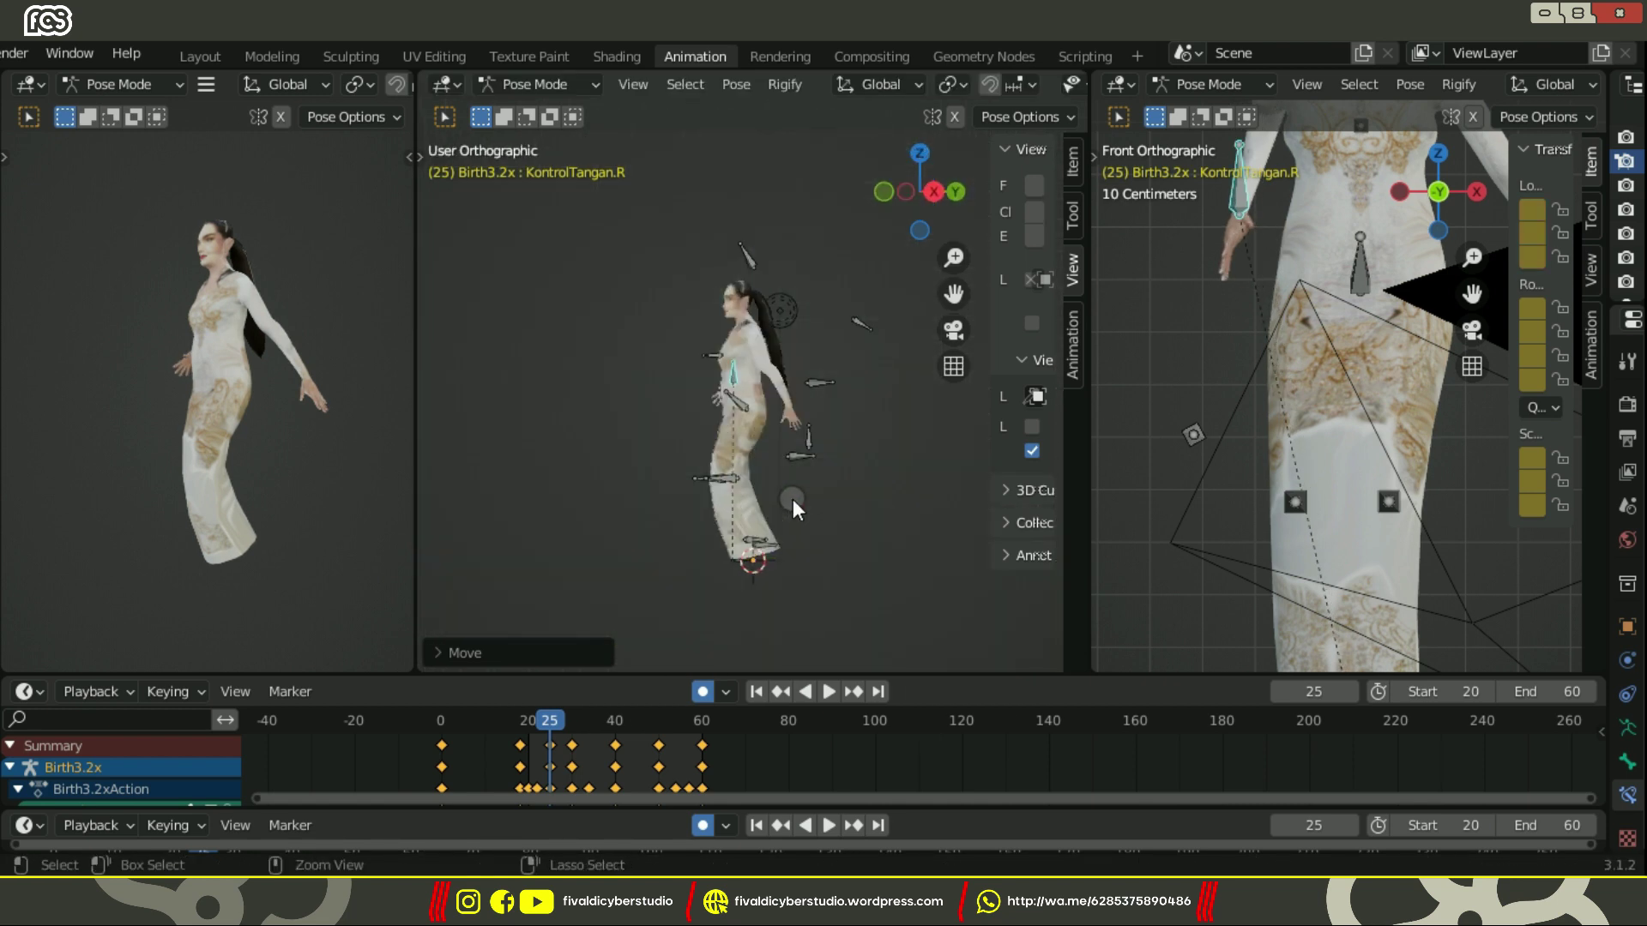
scroll(792, 499, up, 1)
click(656, 470)
key(g)
right_click(662, 397)
click(661, 380)
key(g)
right_click(543, 405)
Move the right elbow control KontrolSiku.R farther out from the body in the front view at frame 25.
click(630, 487)
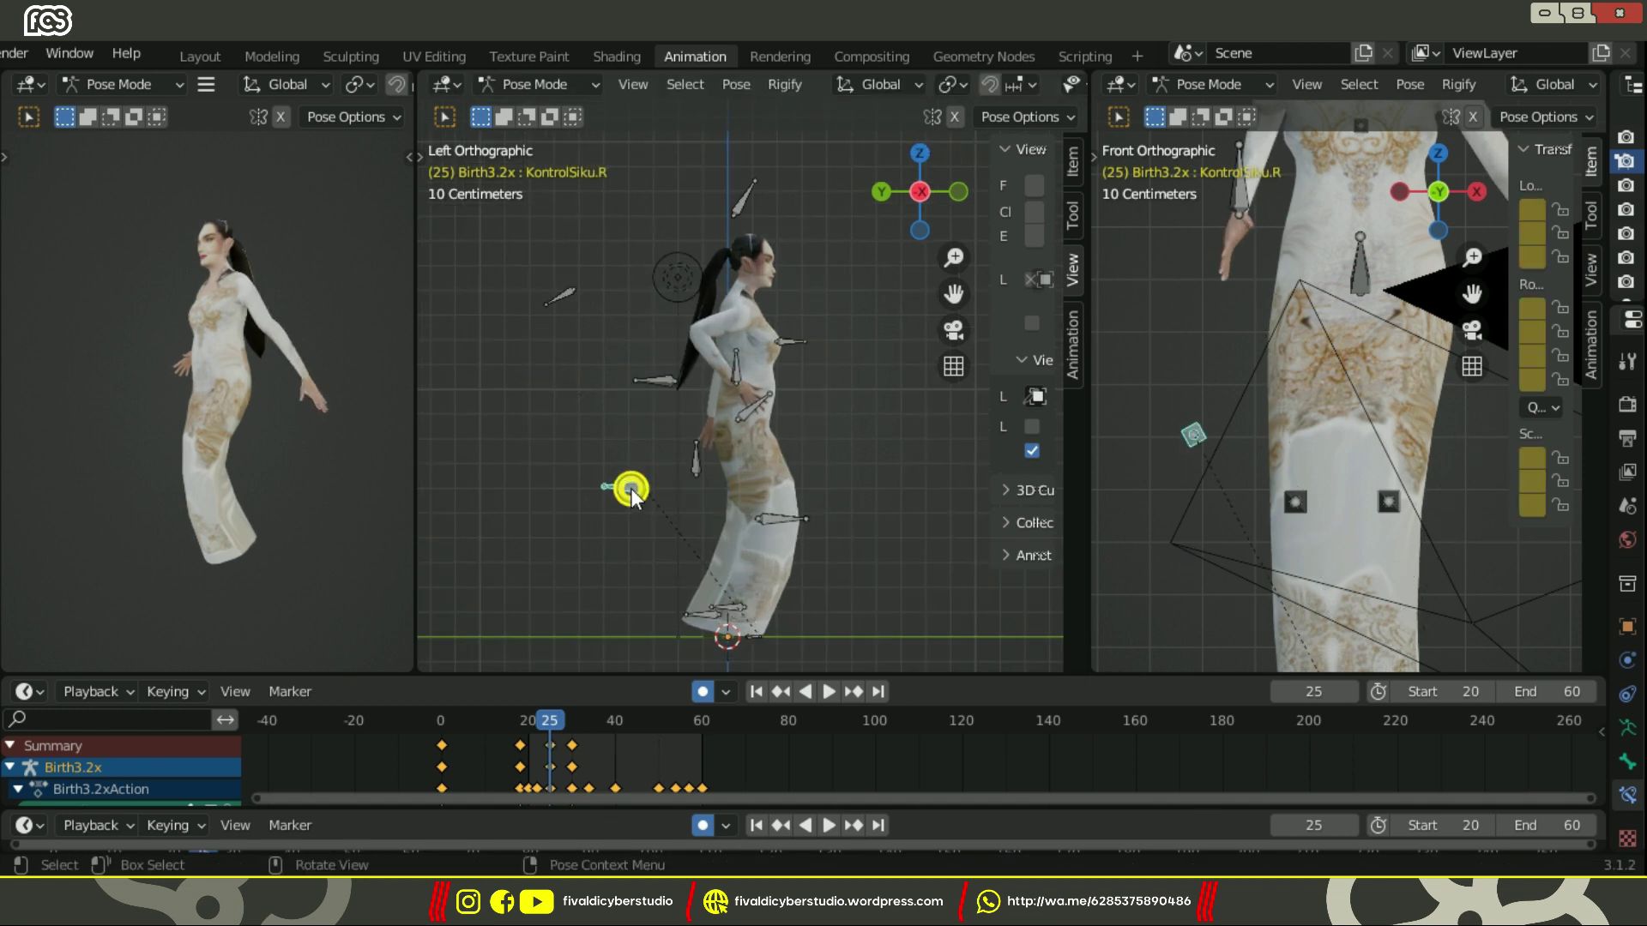
scroll(1384, 423, down, 3)
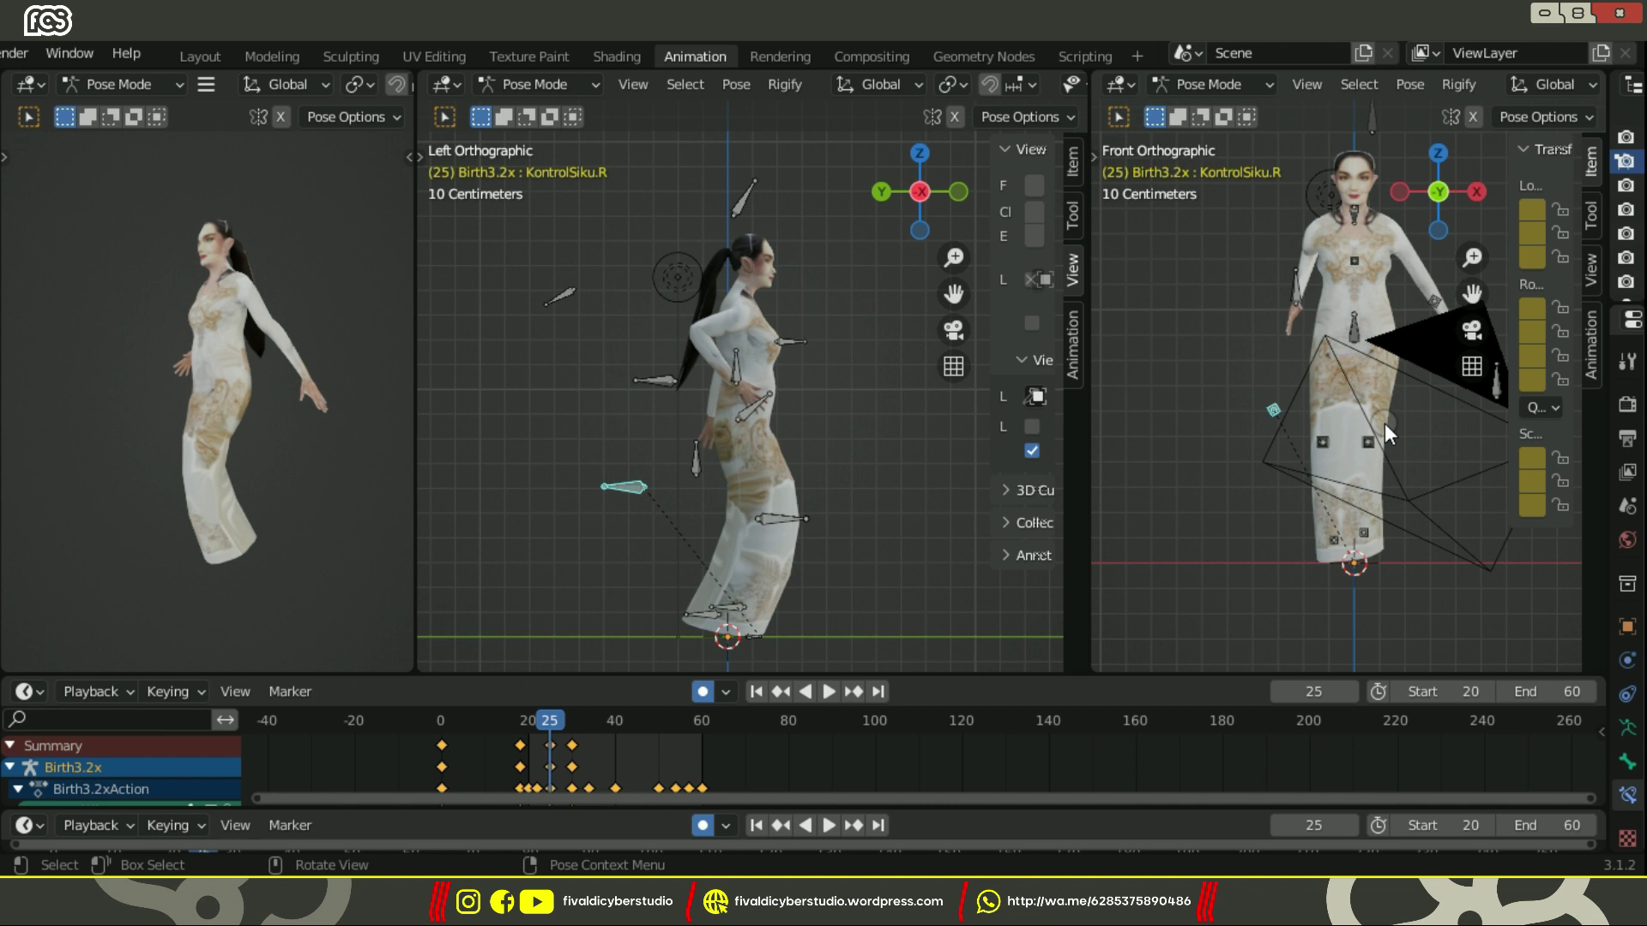
key(g)
click(1228, 396)
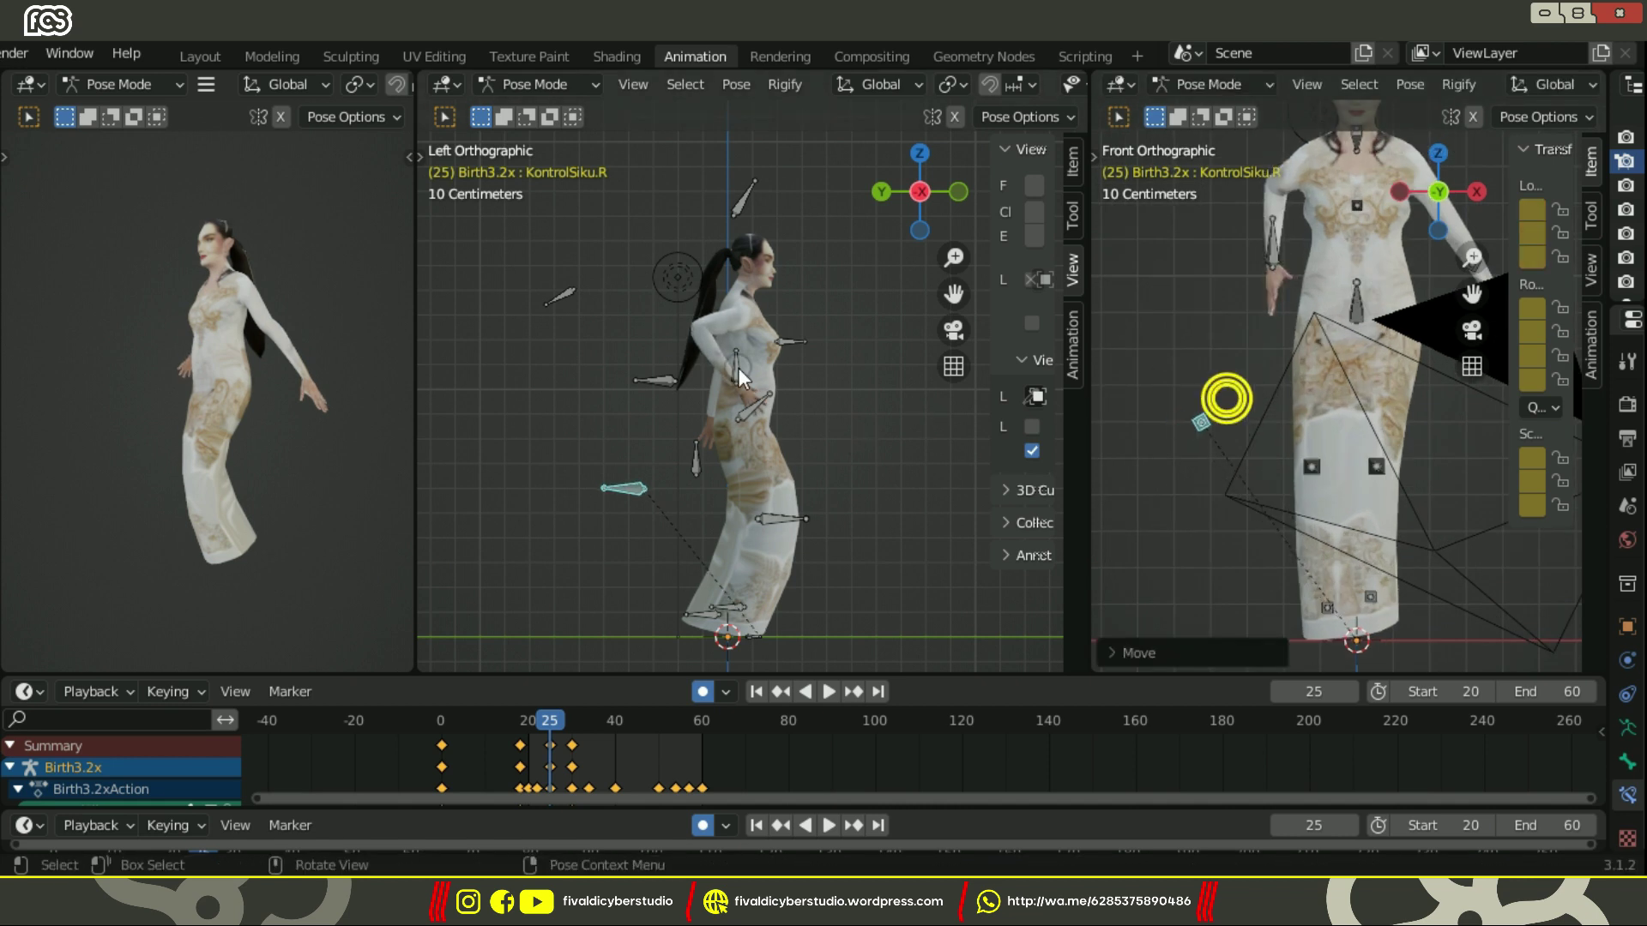
Lower KontrolTangan.R in the left side view at frame 25, and play back the animation from different angles.
click(737, 376)
key(g)
click(742, 434)
middle_drag(755, 435, 682, 424)
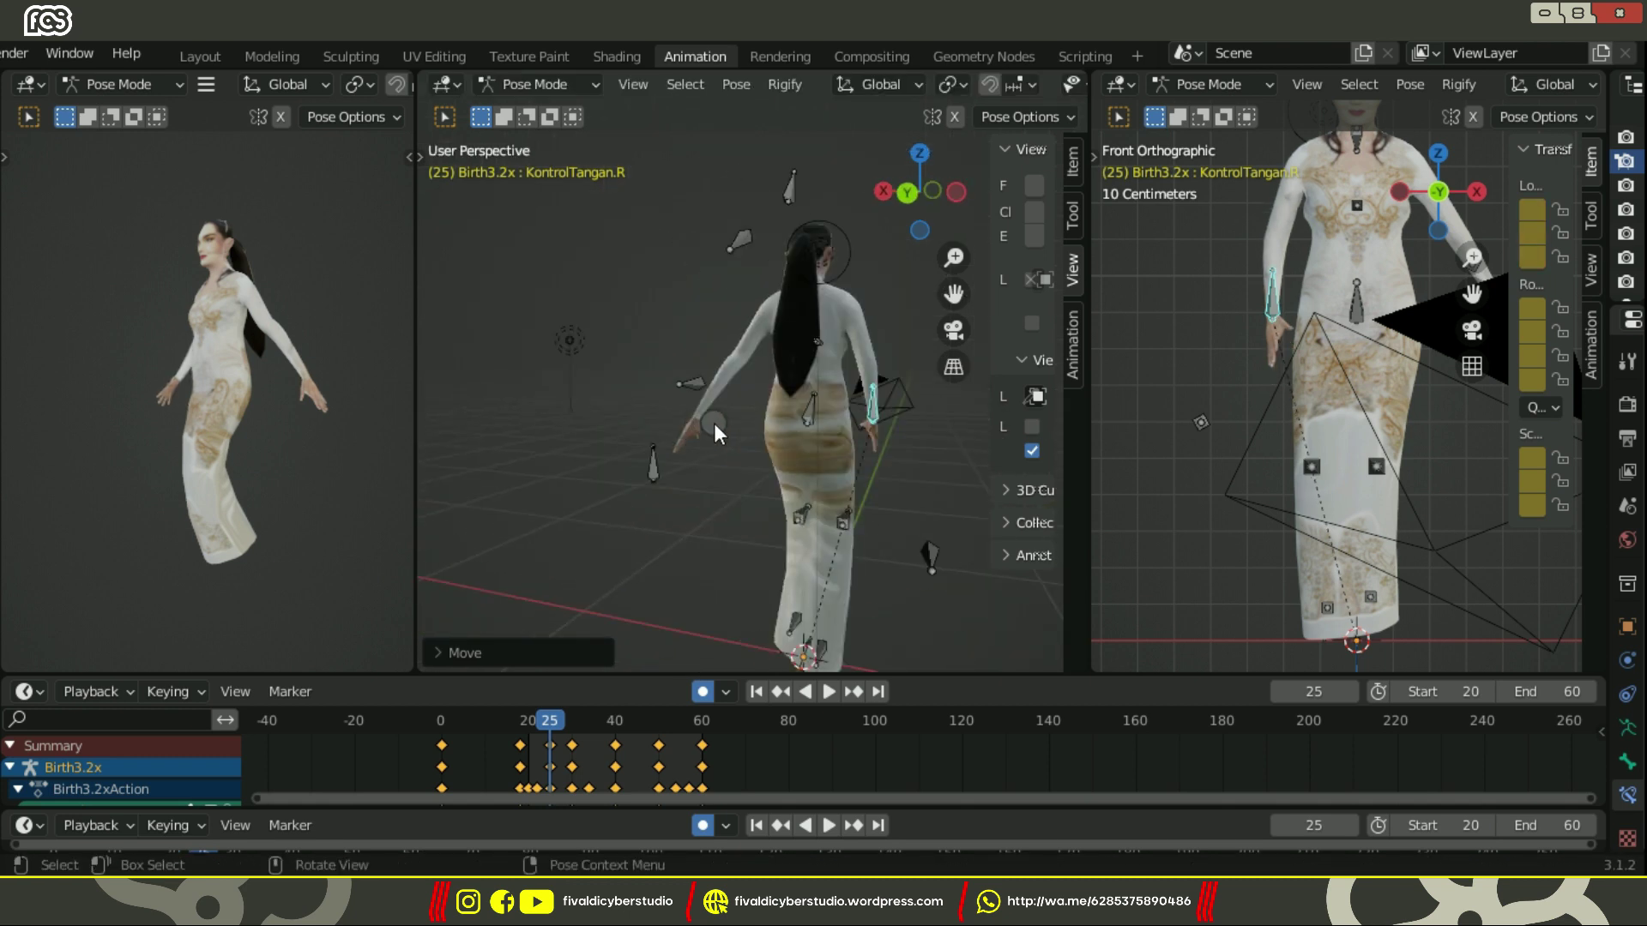
key(space)
middle_drag(833, 385, 878, 393)
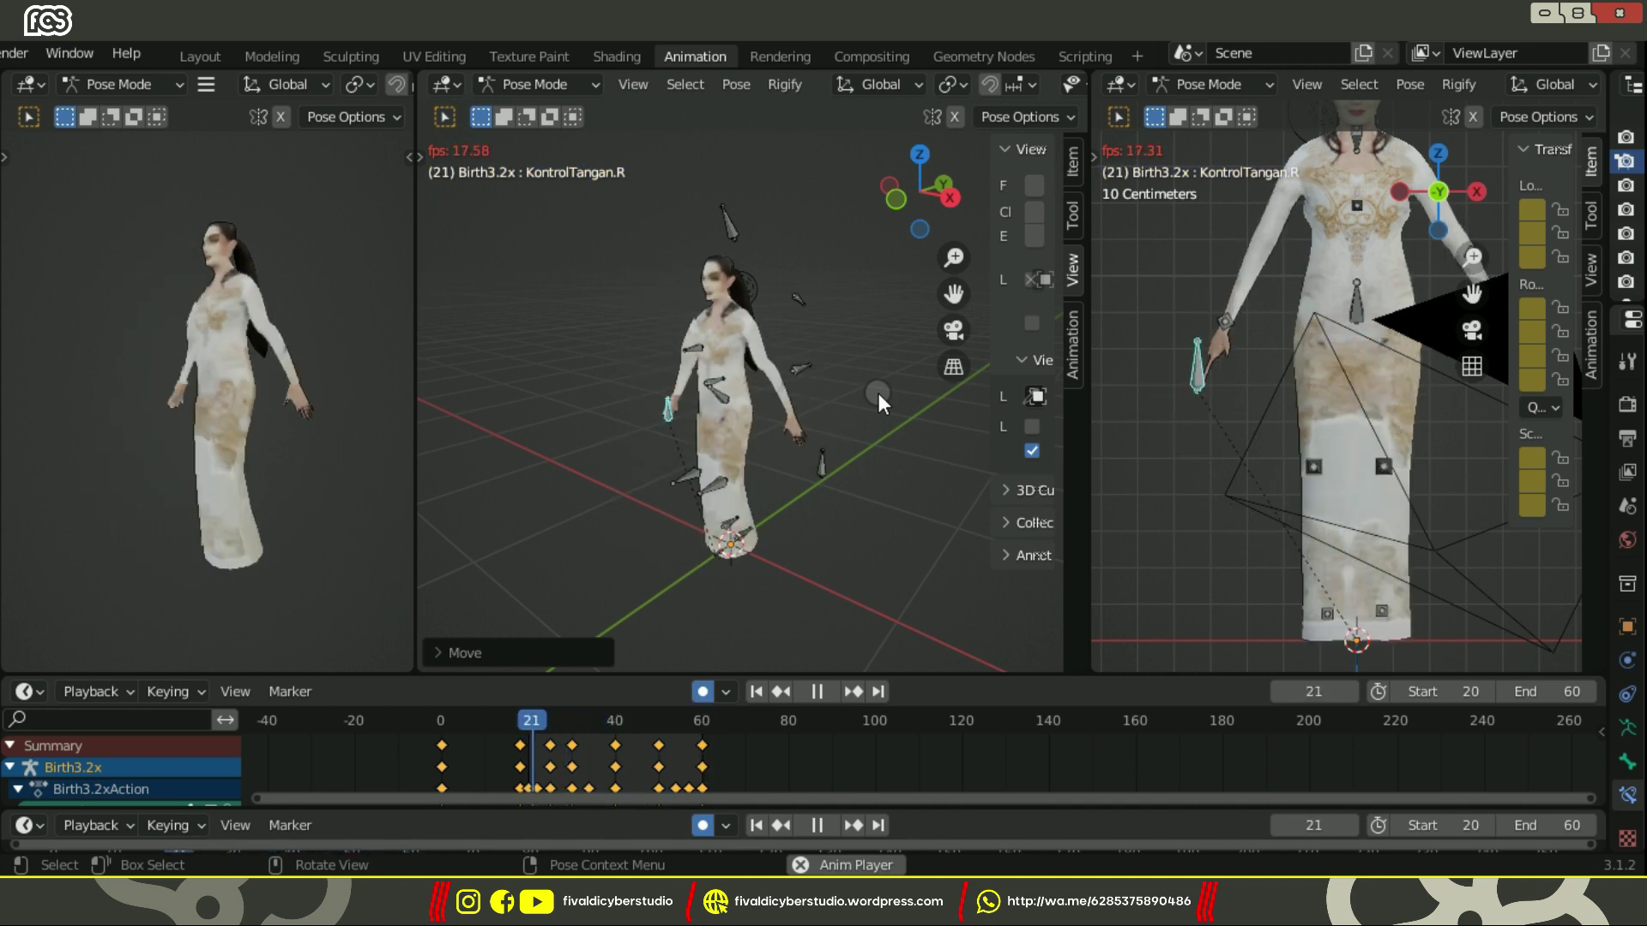
Rotate the tip of the chest control bone KotrolDada upward at frame 26 in the right side view.
scroll(727, 312, up, 3)
key(KP_1)
scroll(686, 321, up, 2)
click(633, 294)
click(817, 693)
drag(629, 735, 555, 723)
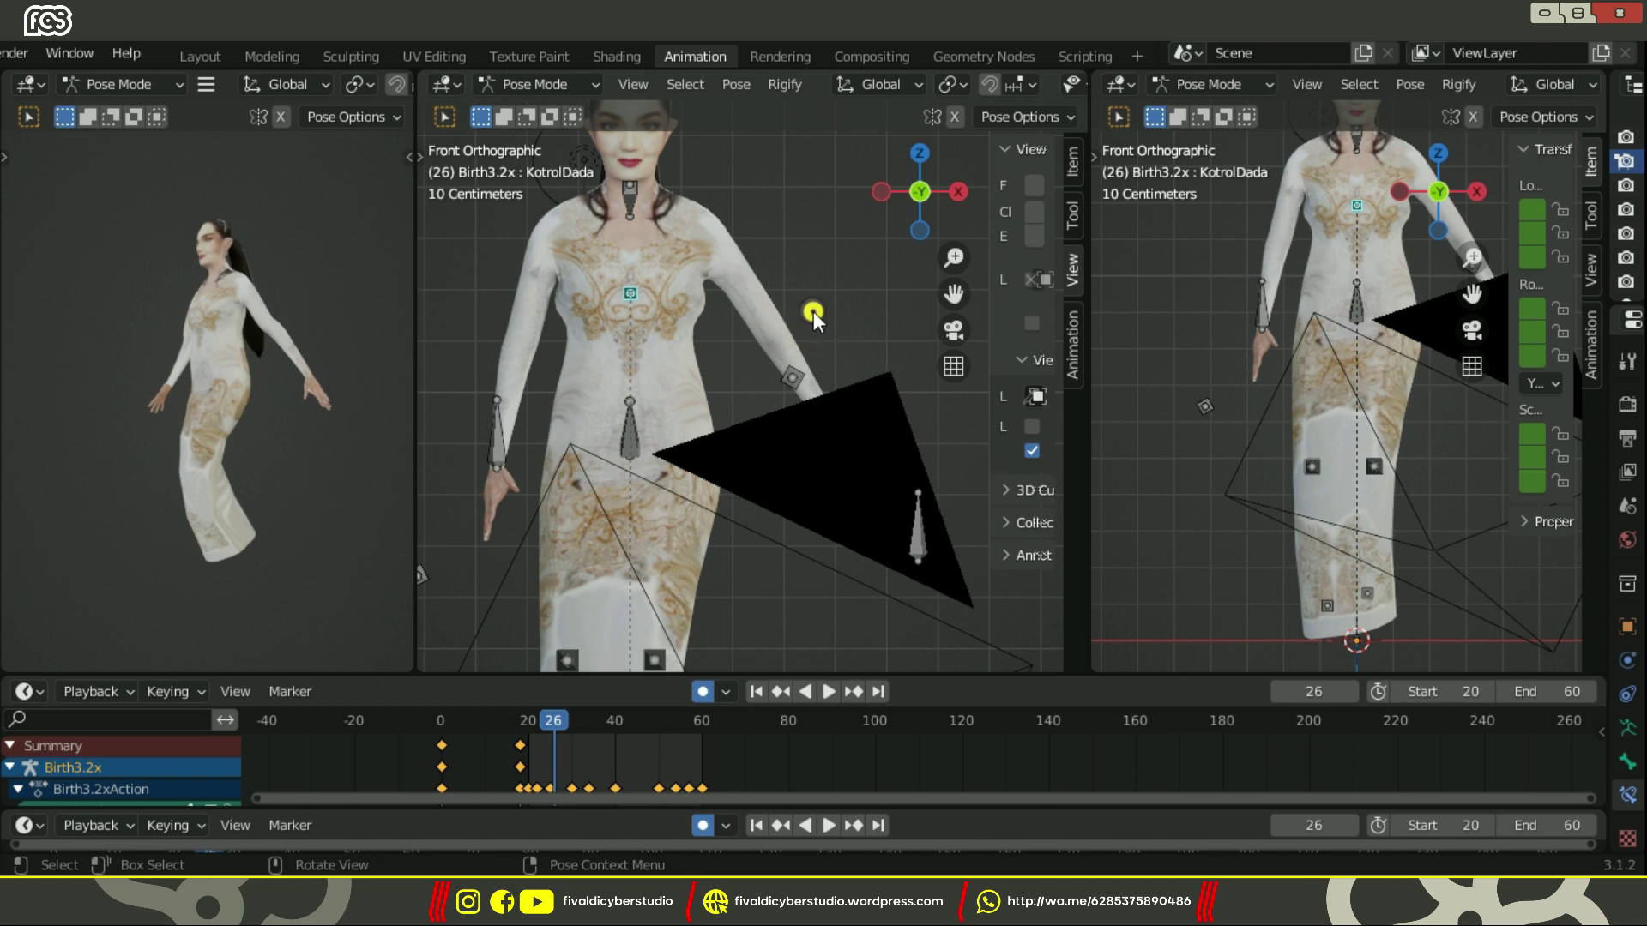
key(KP_3)
click(668, 292)
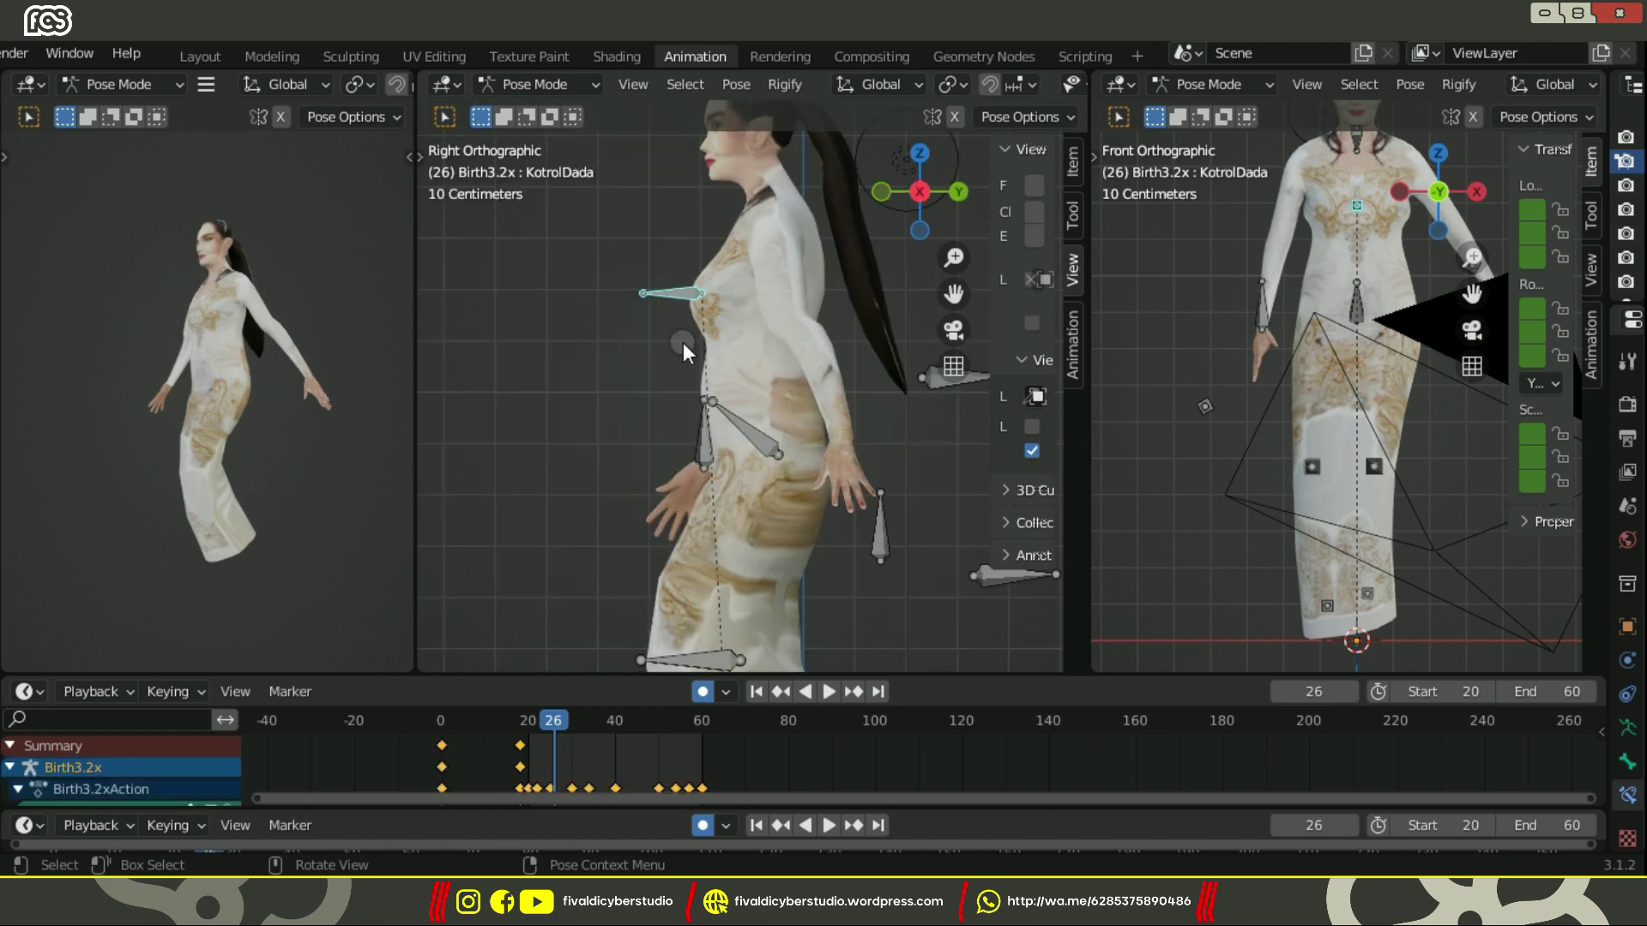
key(r)
click(677, 319)
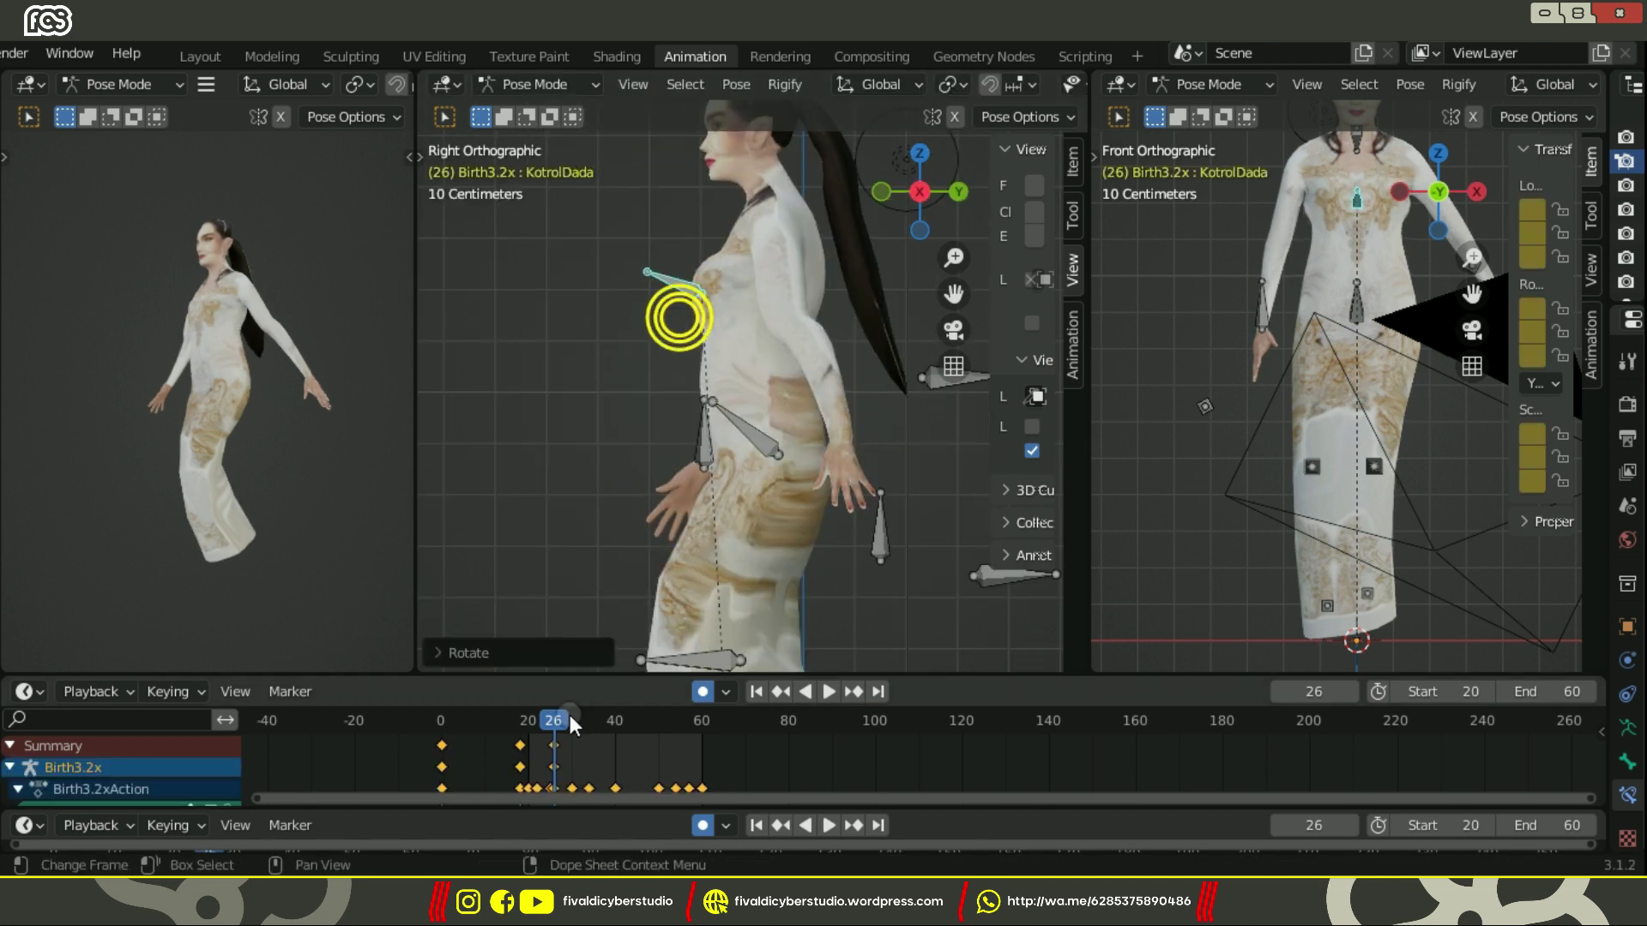
Rotate the chest control bone KotrolDada again at frame 36 in the side view.
drag(556, 720, 599, 724)
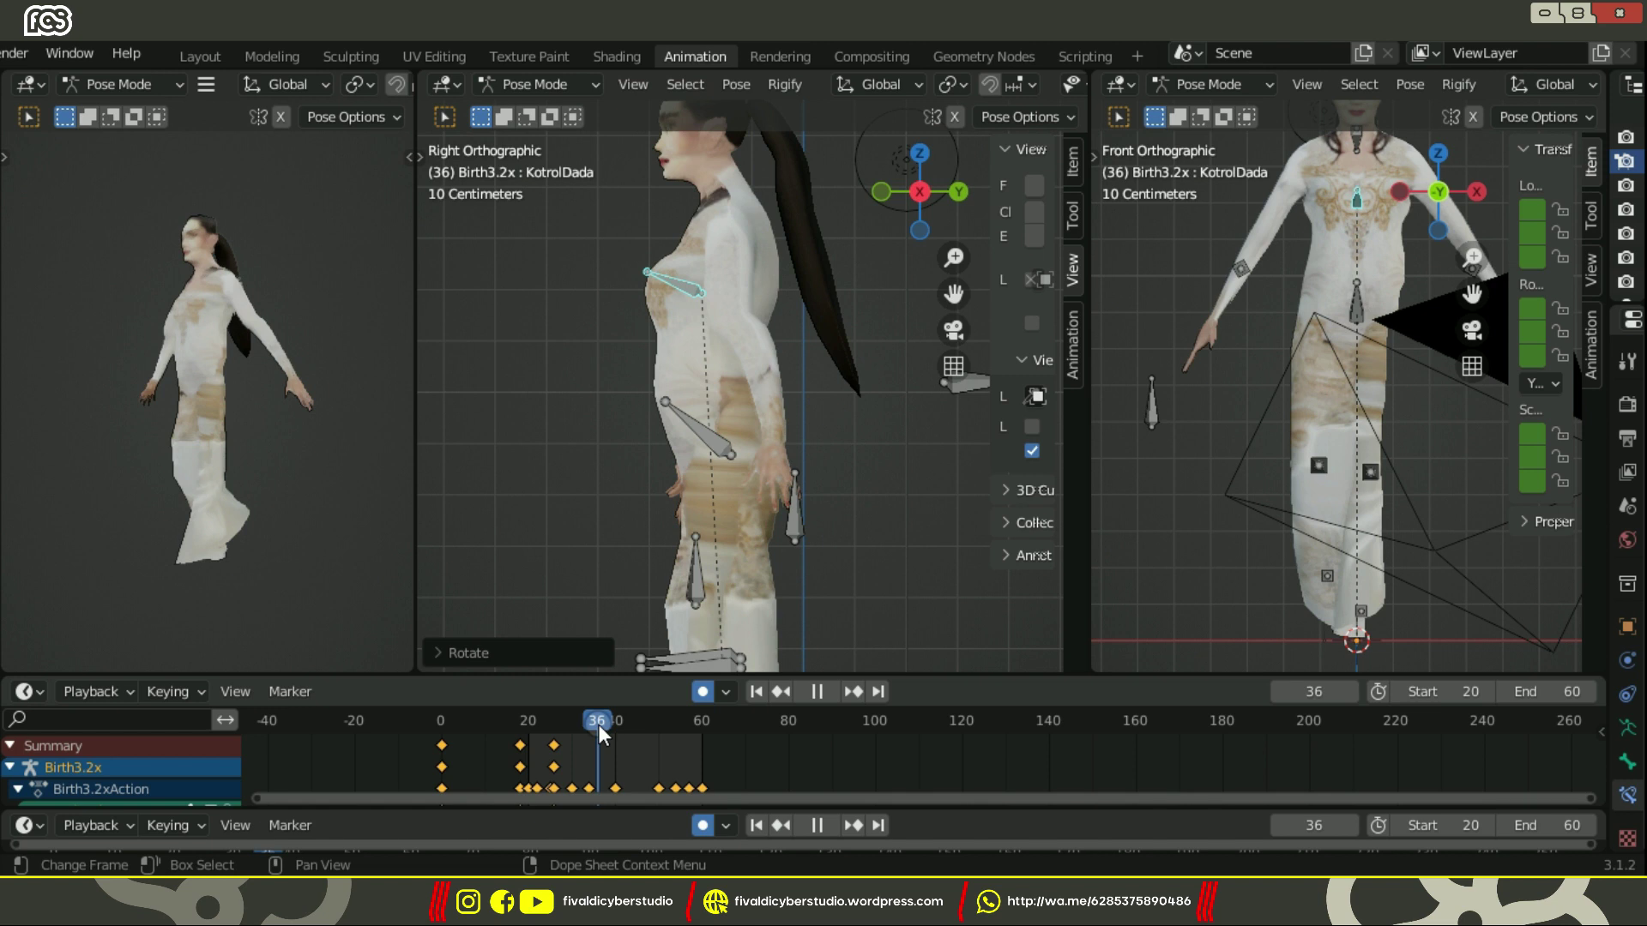
key(Escape)
click(651, 281)
key(r)
click(661, 335)
Key further KotrolDada rotations at about frames 45 and 55, and advance the timeline to frame 60.
drag(599, 721, 703, 723)
key(r)
click(635, 720)
key(r)
click(680, 721)
Play back the animation and check the chest motion from the front and at an angle.
key(KP_1)
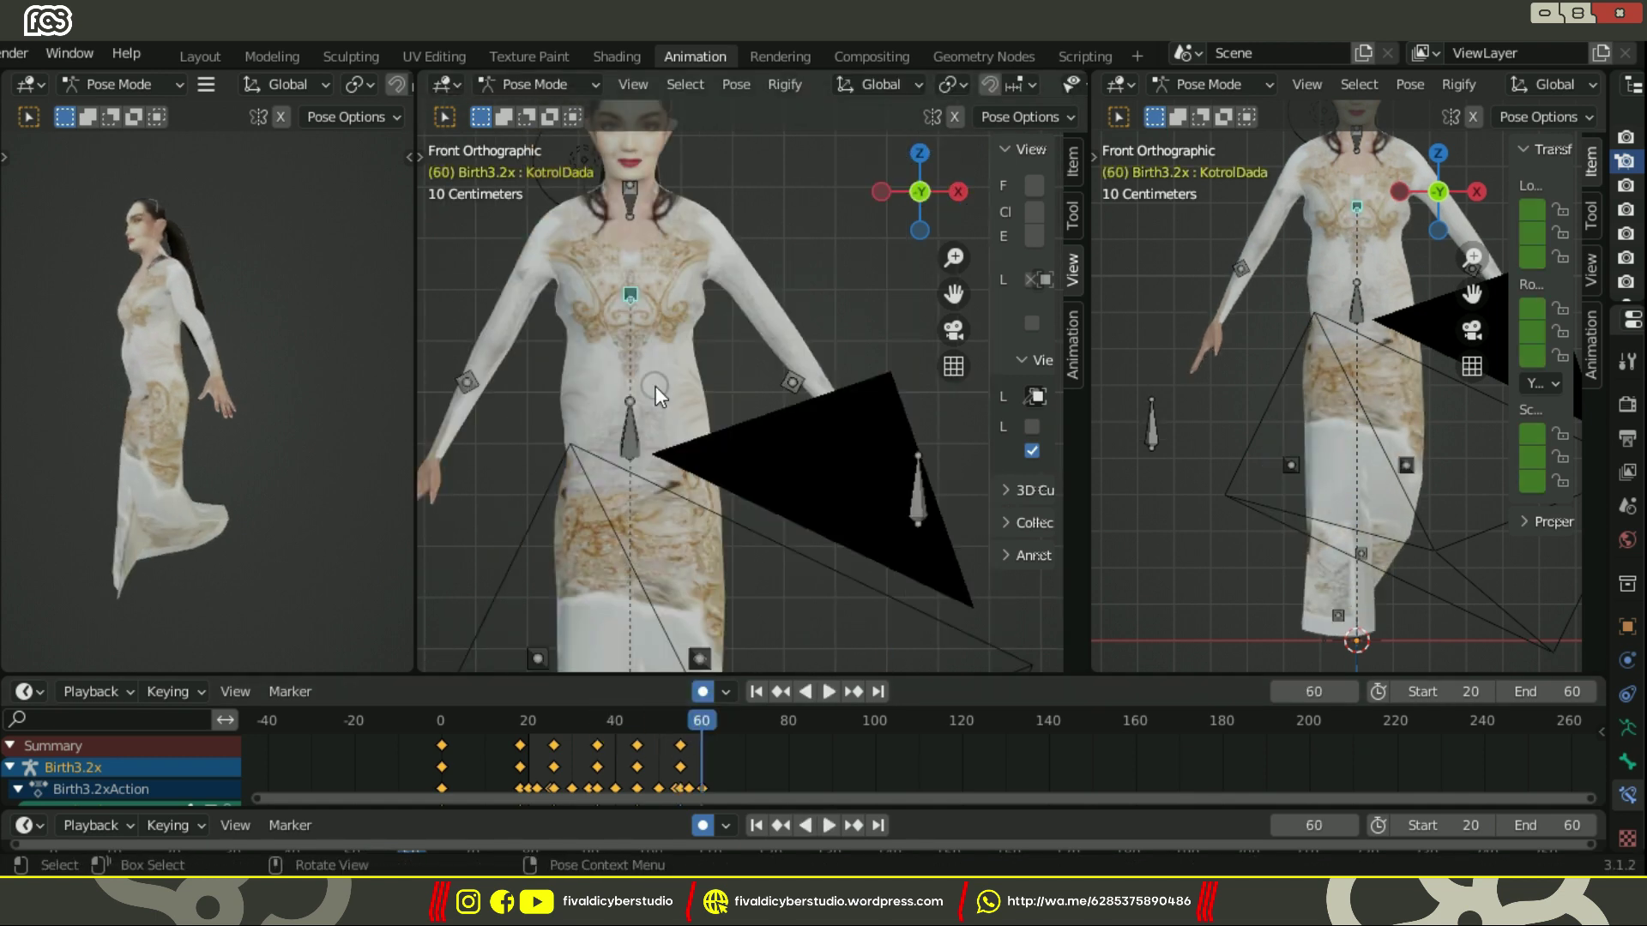
key(space)
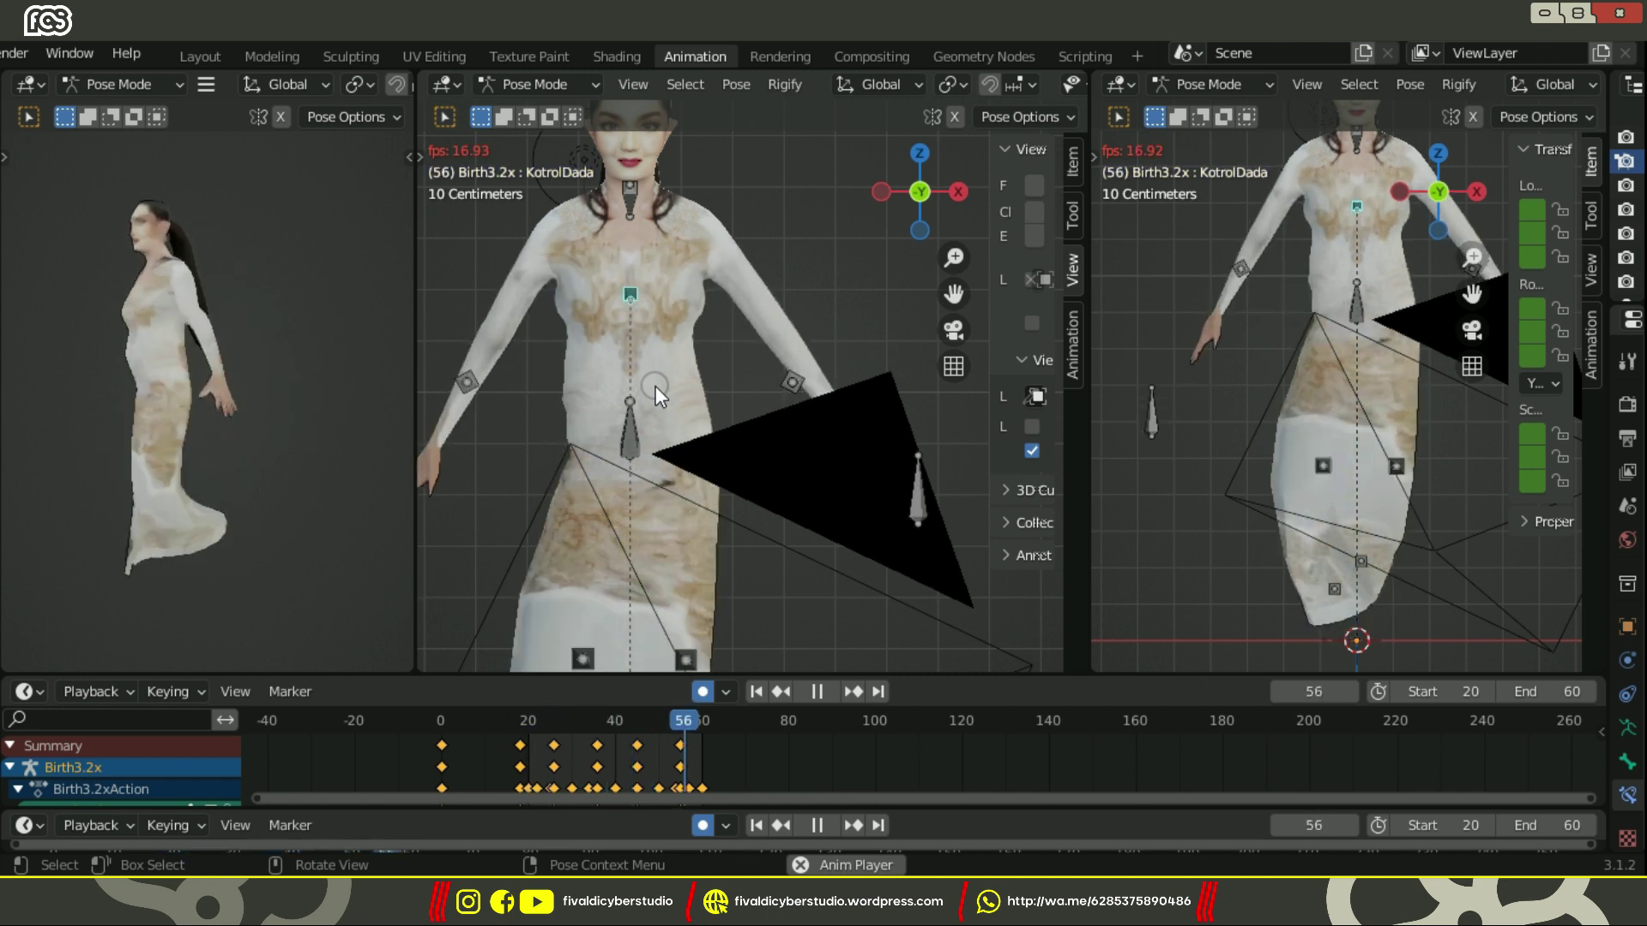
mouse_move(655, 386)
middle_down()
mouse_move(722, 353)
mouse_move(671, 369)
middle_up()
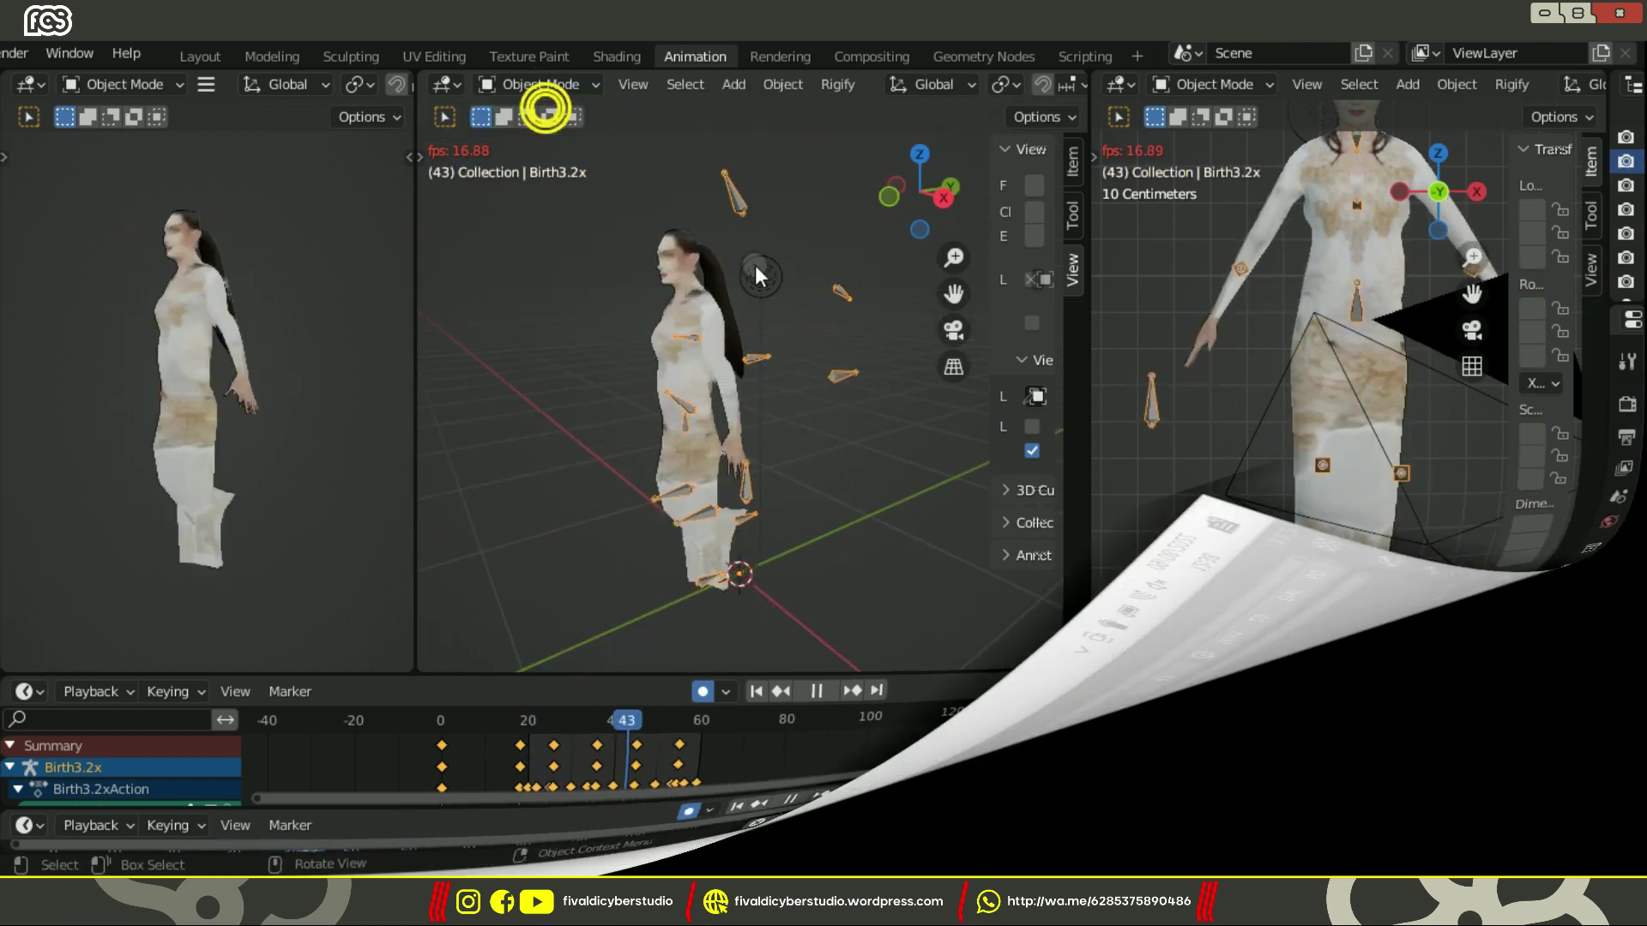